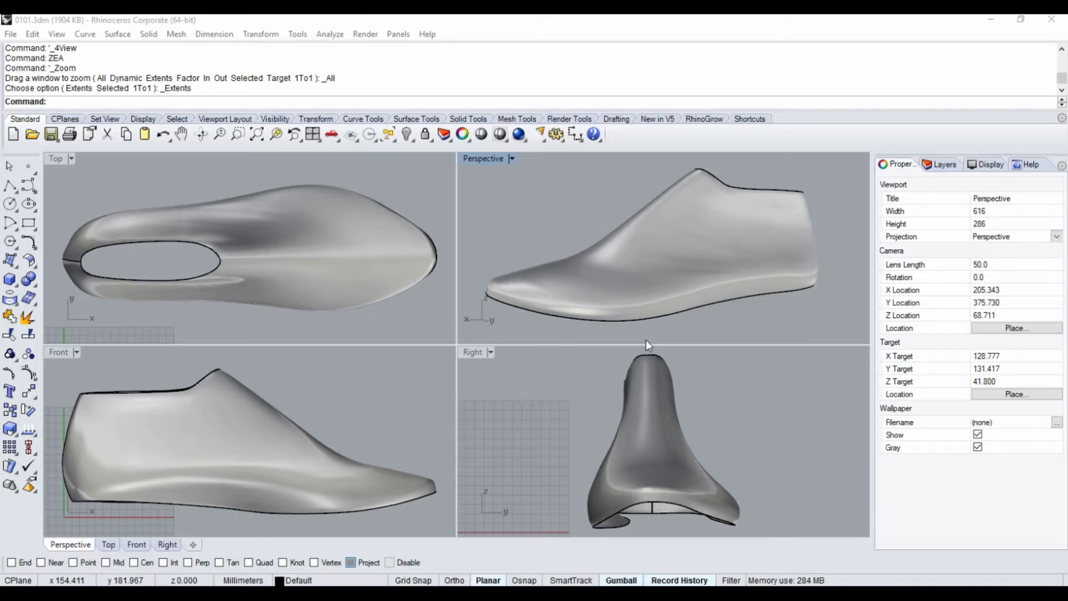
Maximize the Perspective viewport and show the whole shoe last from the side
{"action": "right_click_drag", "start_coordinate": [650, 301], "coordinate": [668, 269]}
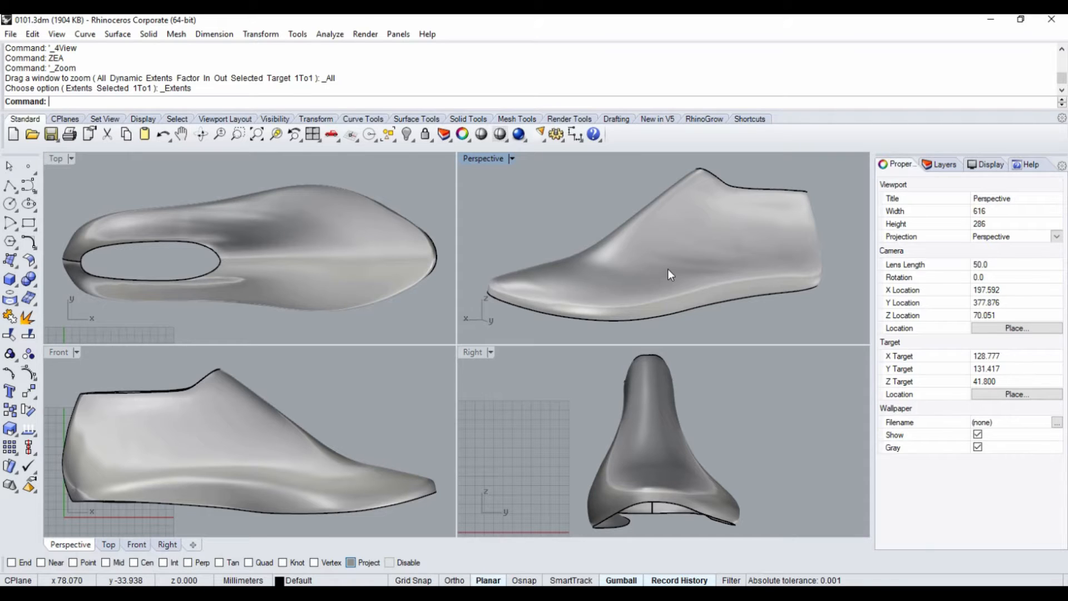
{"action": "right_click_drag", "start_coordinate": [677, 270], "coordinate": [588, 276]}
{"action": "scroll", "coordinate": [596, 278], "scroll_direction": "down", "scroll_amount": 6}
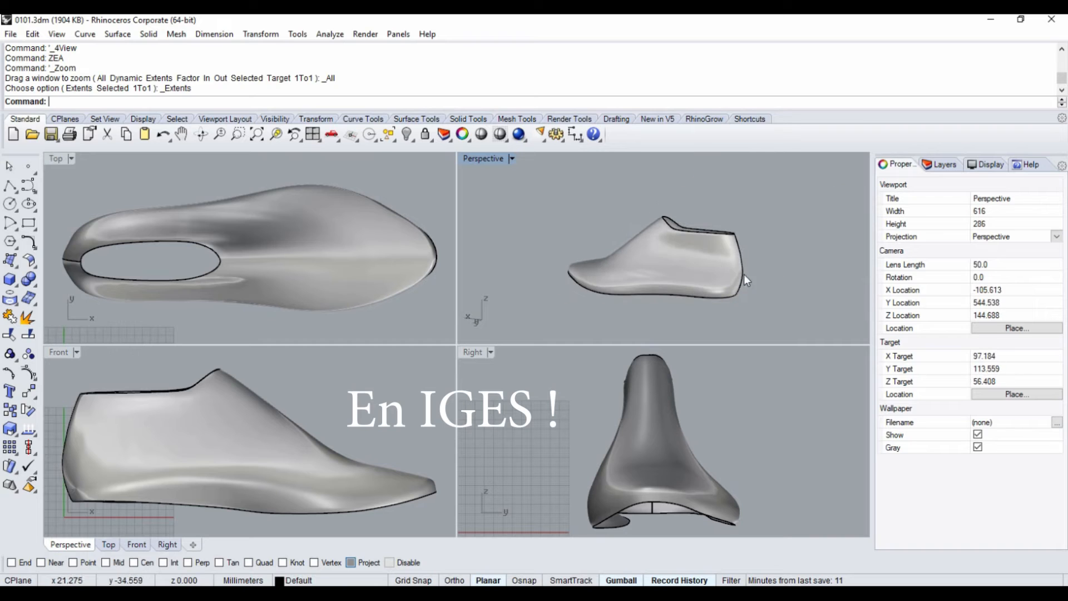
{"action": "double_click", "coordinate": [489, 158]}
{"action": "scroll", "coordinate": [534, 300], "scroll_direction": "up", "scroll_amount": 2}
{"action": "scroll", "coordinate": [480, 355], "scroll_direction": "up", "scroll_amount": 2}
{"action": "right_click_drag", "start_coordinate": [444, 357], "coordinate": [562, 369]}
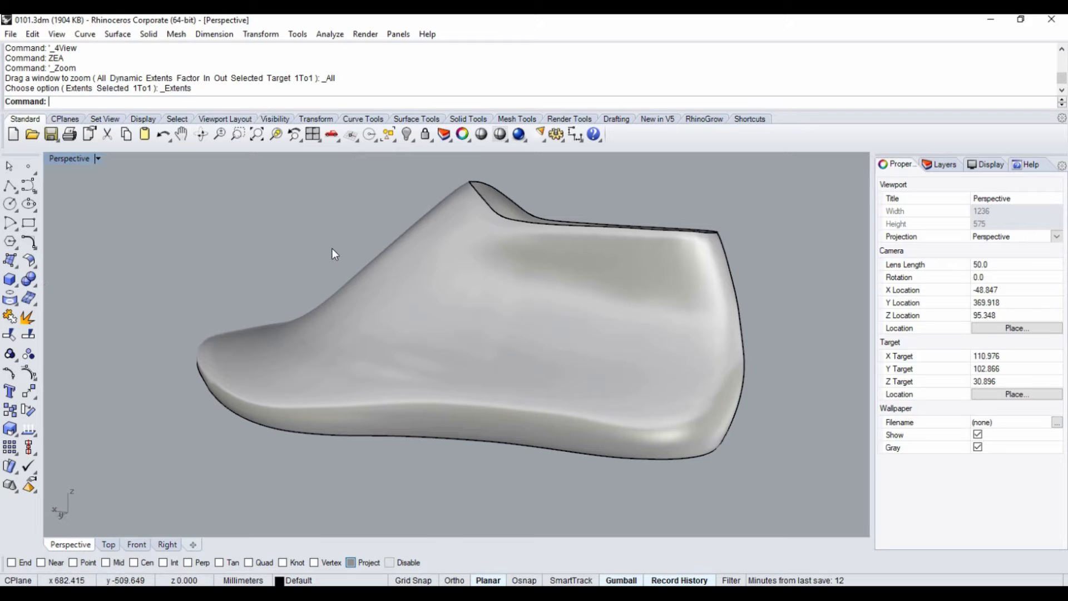
Adjust the closed last surface's seam, moving it from the back of the heel to the side of the last
{"action": "left_click", "coordinate": [32, 266]}
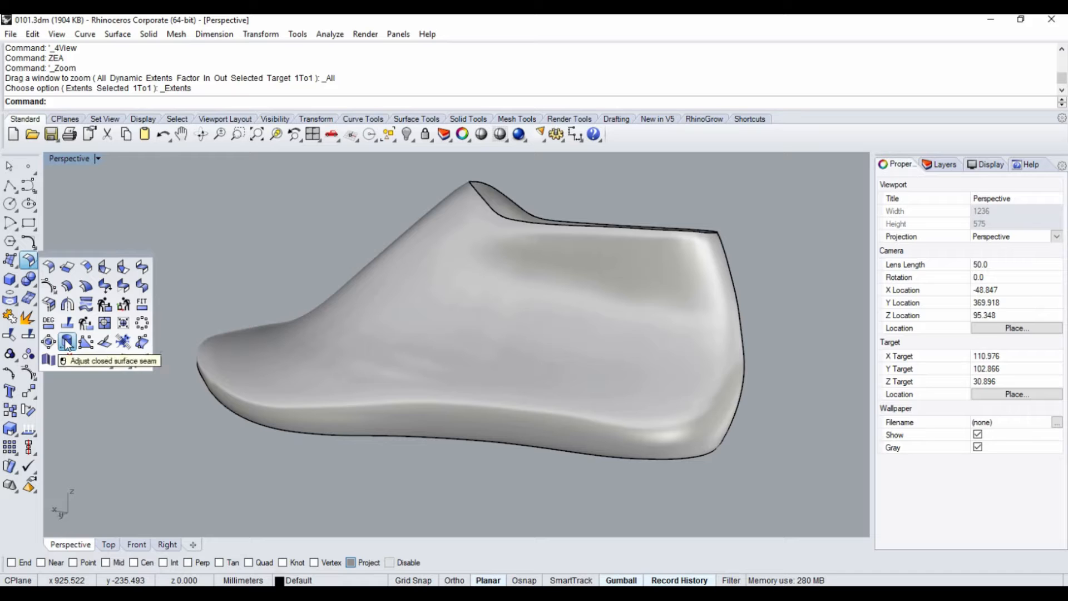
{"action": "left_click", "coordinate": [67, 343]}
{"action": "left_click", "coordinate": [545, 318]}
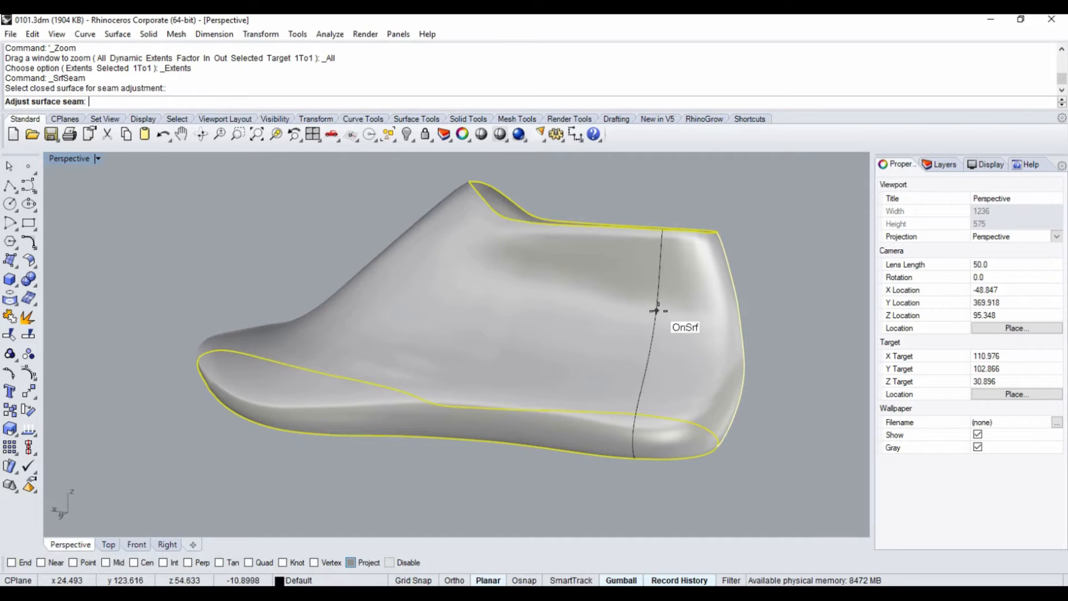
{"action": "right_click_drag", "start_coordinate": [620, 327], "coordinate": [531, 328]}
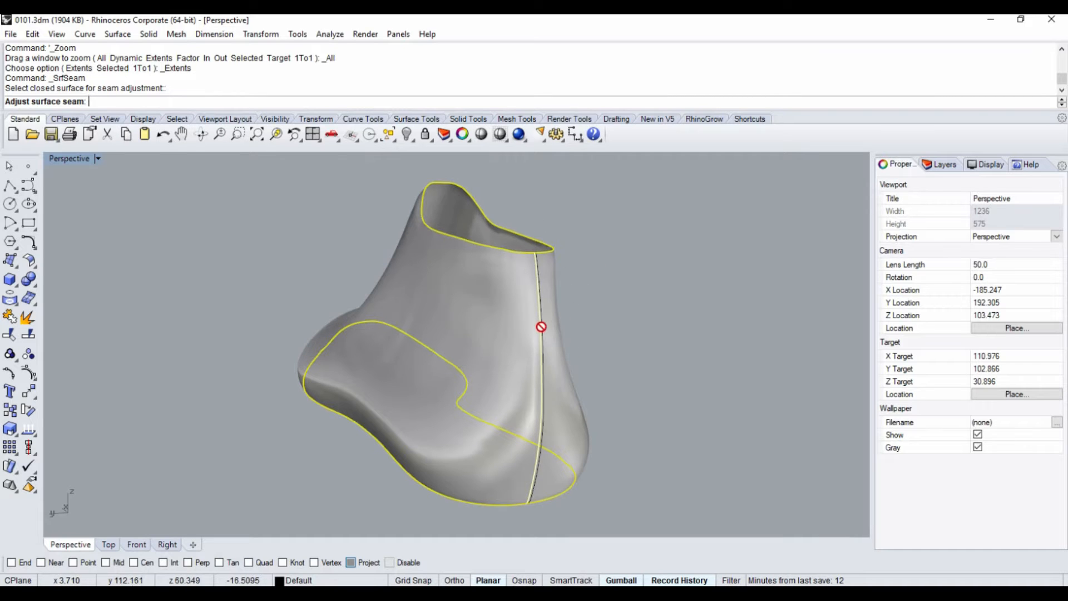
{"action": "left_click", "coordinate": [412, 317]}
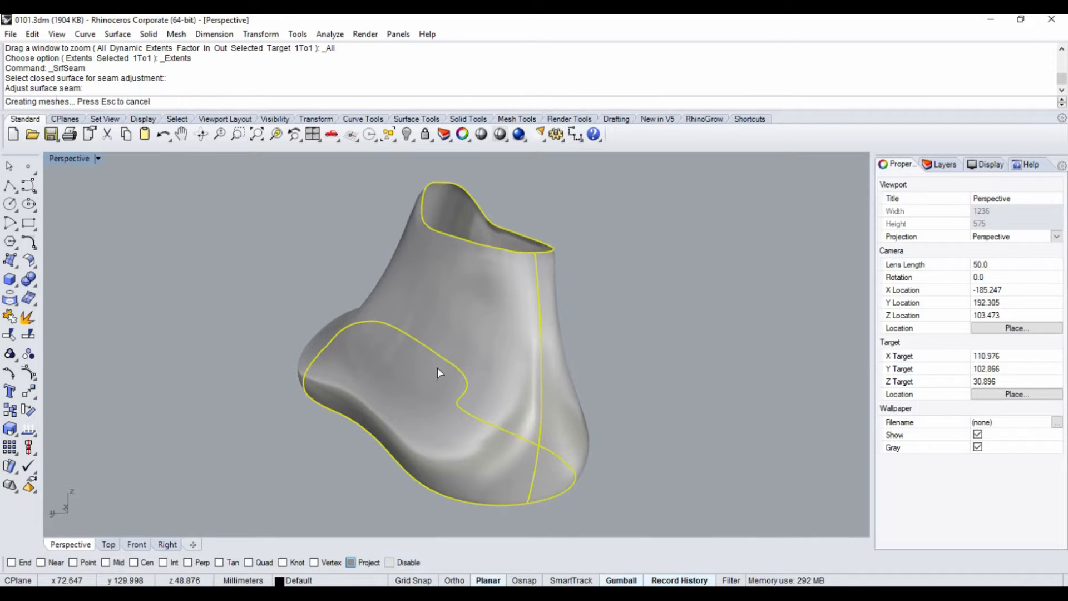
{"action": "right_click_drag", "start_coordinate": [451, 372], "coordinate": [622, 377]}
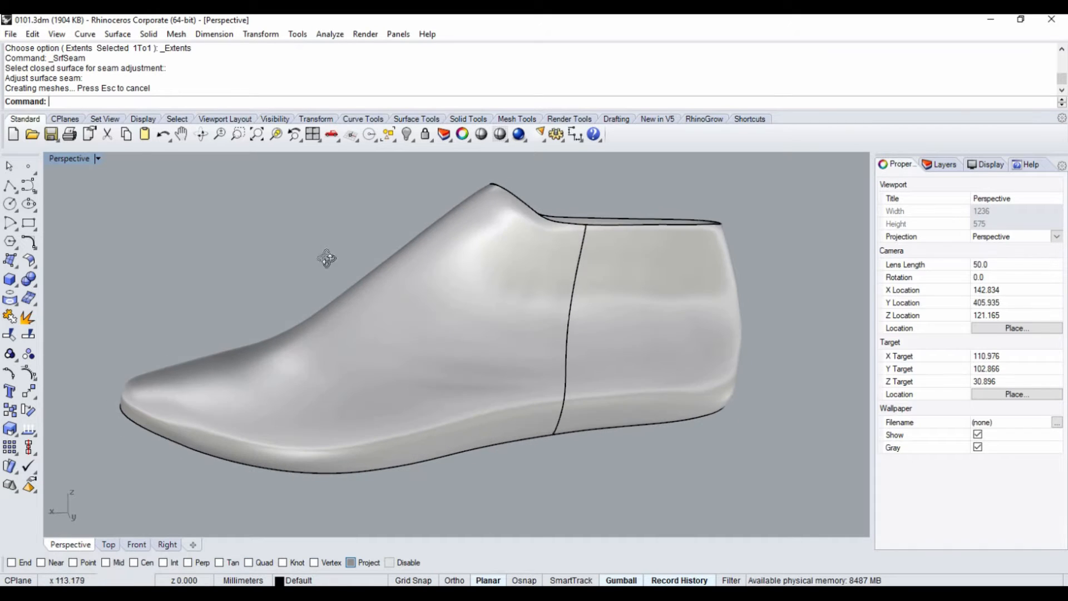
Swap the hidden and visible objects to bring up the other version of the last
{"action": "left_click", "coordinate": [407, 138]}
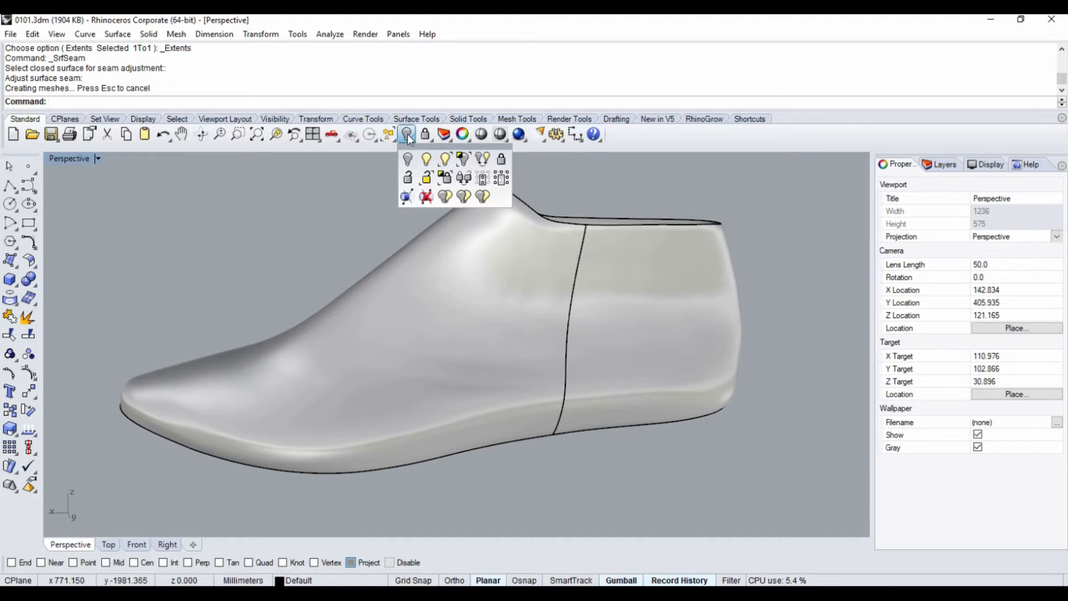
{"action": "left_click", "coordinate": [479, 158]}
{"action": "right_click_drag", "start_coordinate": [505, 186], "coordinate": [514, 326]}
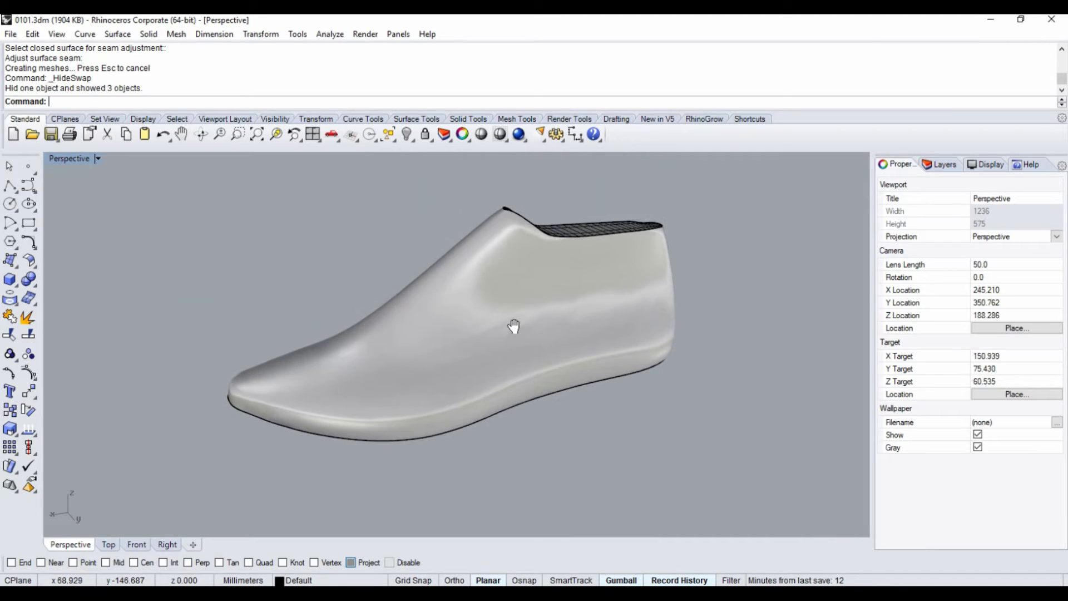
Try to adjust the surface seam of the last body that has its joint along the heel
{"action": "left_click", "coordinate": [30, 260]}
{"action": "left_click", "coordinate": [85, 359]}
{"action": "left_click", "coordinate": [467, 322]}
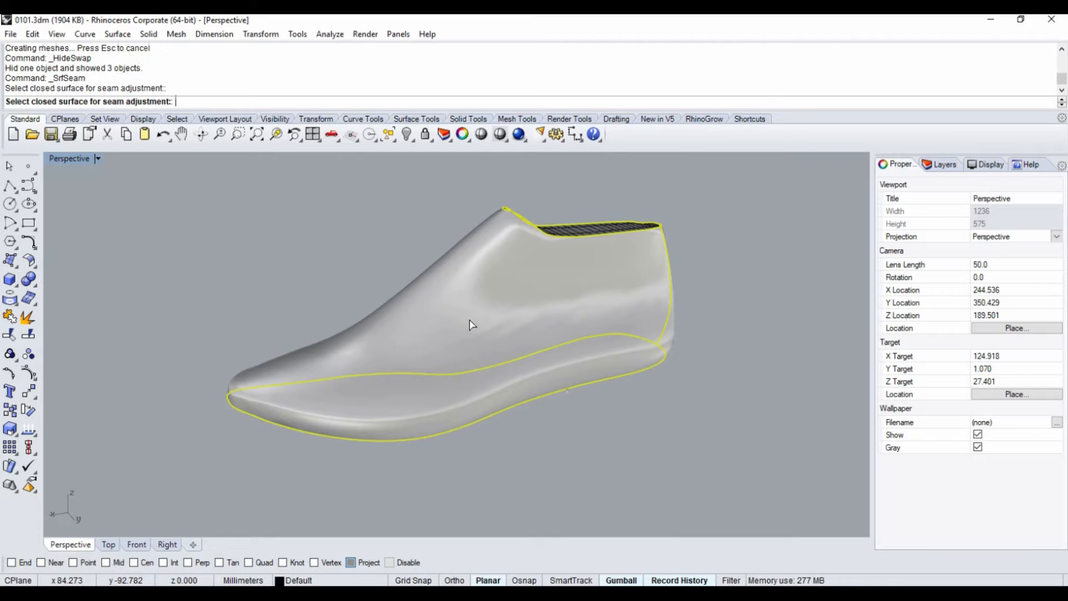
{"action": "right_click_drag", "start_coordinate": [591, 315], "coordinate": [565, 346]}
{"action": "left_click", "coordinate": [566, 348]}
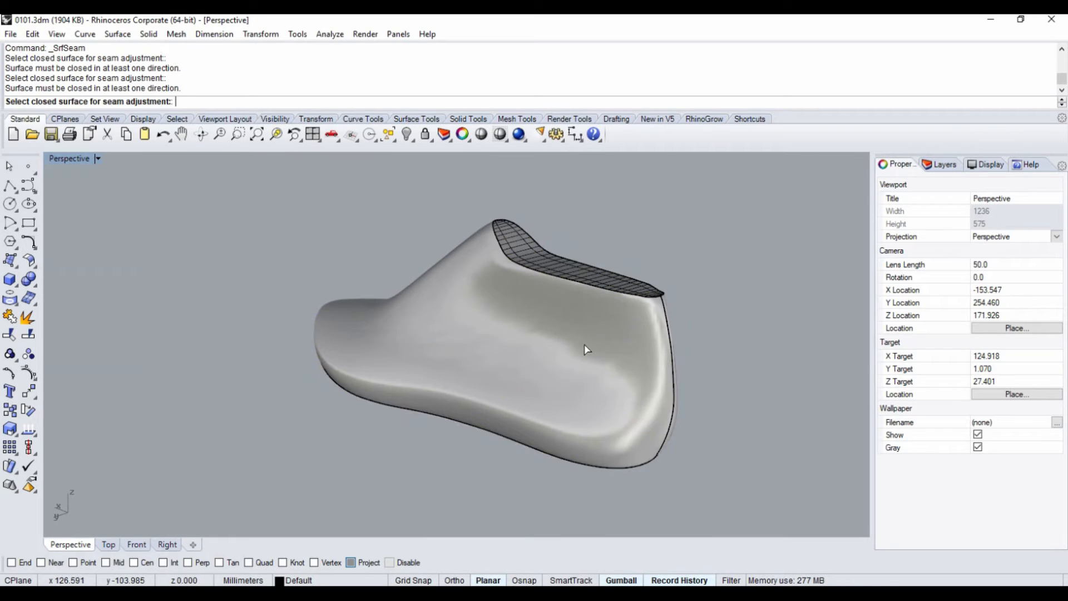
{"action": "right_click", "coordinate": [585, 346]}
{"action": "right_click", "coordinate": [685, 334]}
{"action": "right_click_drag", "start_coordinate": [687, 337], "coordinate": [600, 306]}
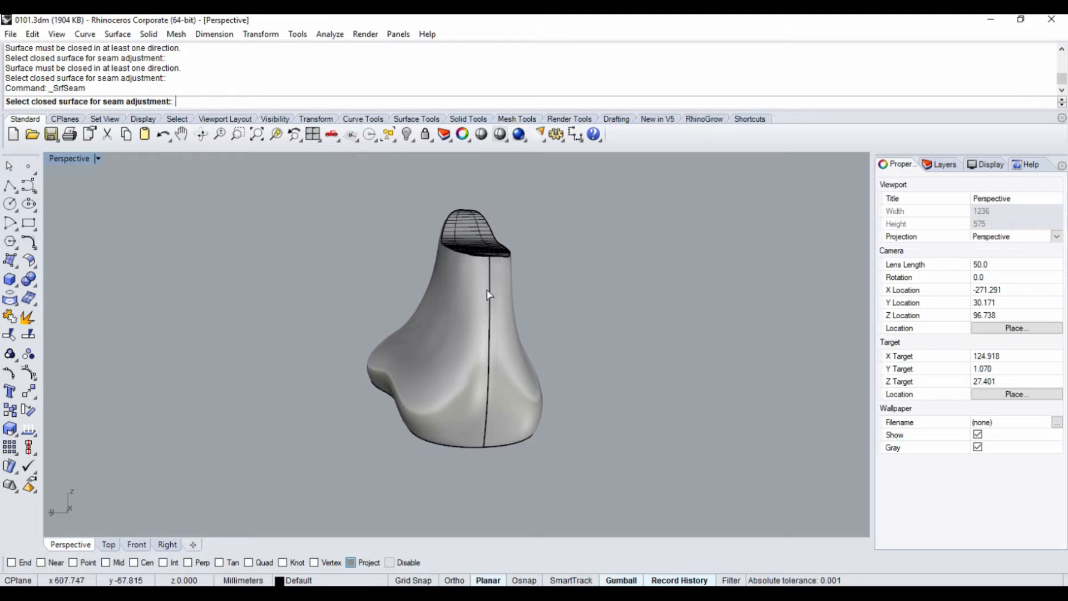
{"action": "right_click_drag", "start_coordinate": [430, 287], "coordinate": [526, 318]}
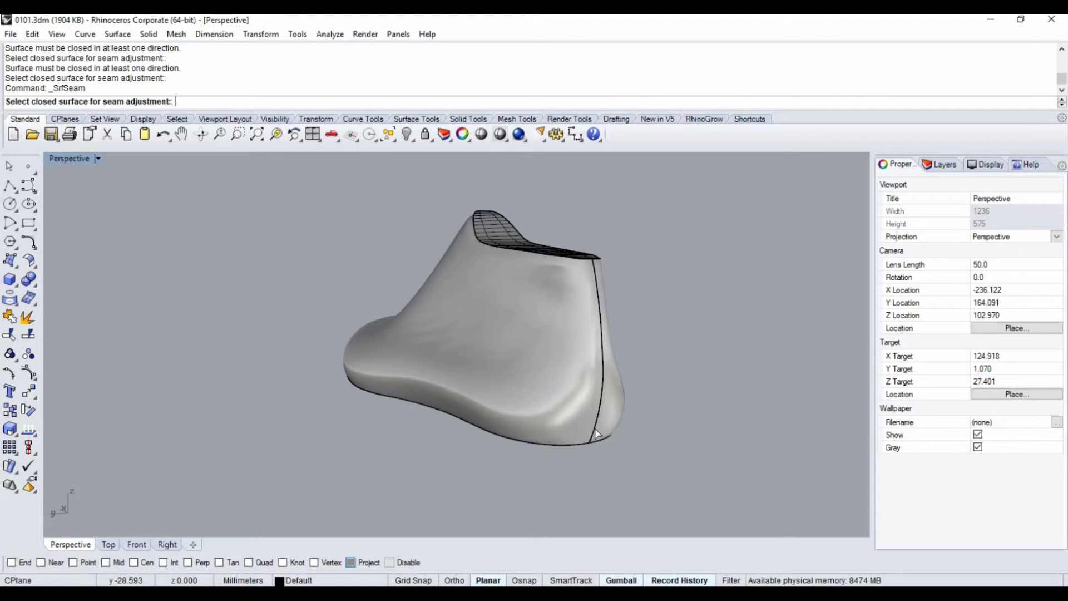
{"action": "right_click_drag", "start_coordinate": [596, 404], "coordinate": [504, 289]}
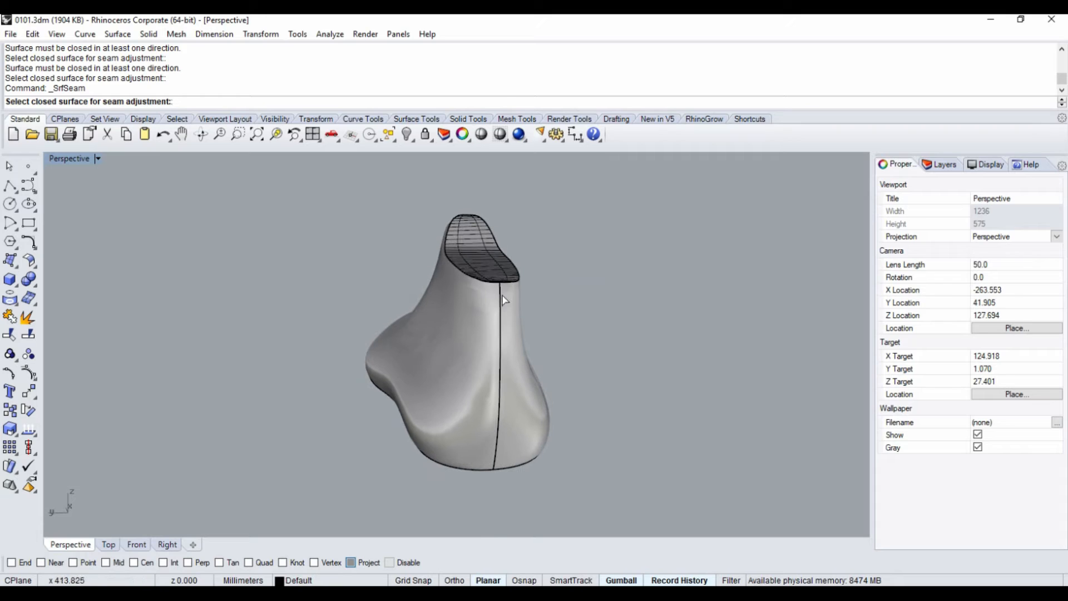
{"action": "right_click_drag", "start_coordinate": [546, 336], "coordinate": [434, 306]}
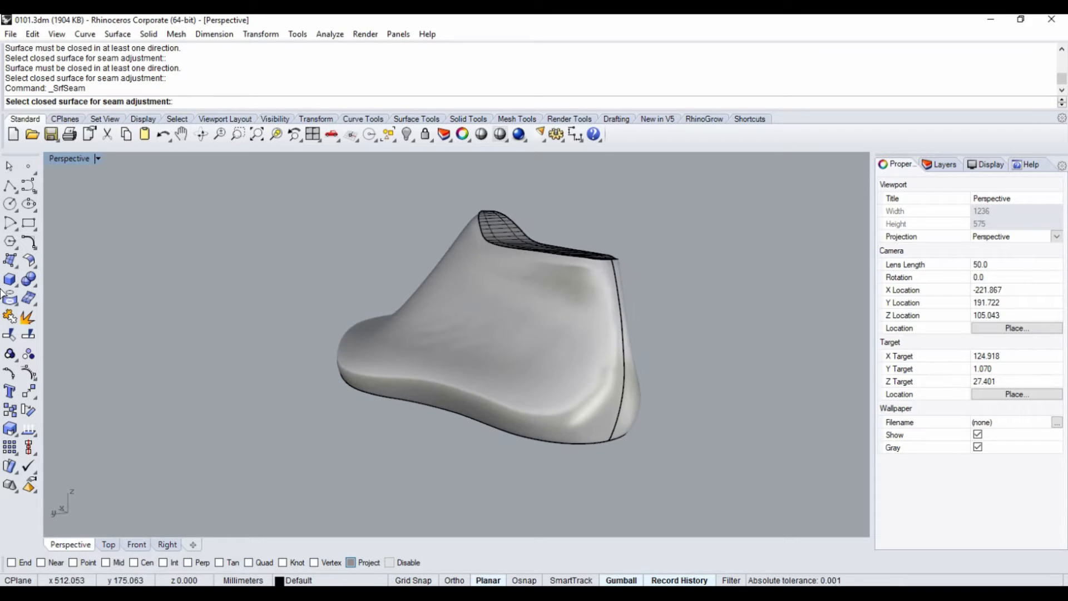
{"action": "left_click", "coordinate": [10, 300]}
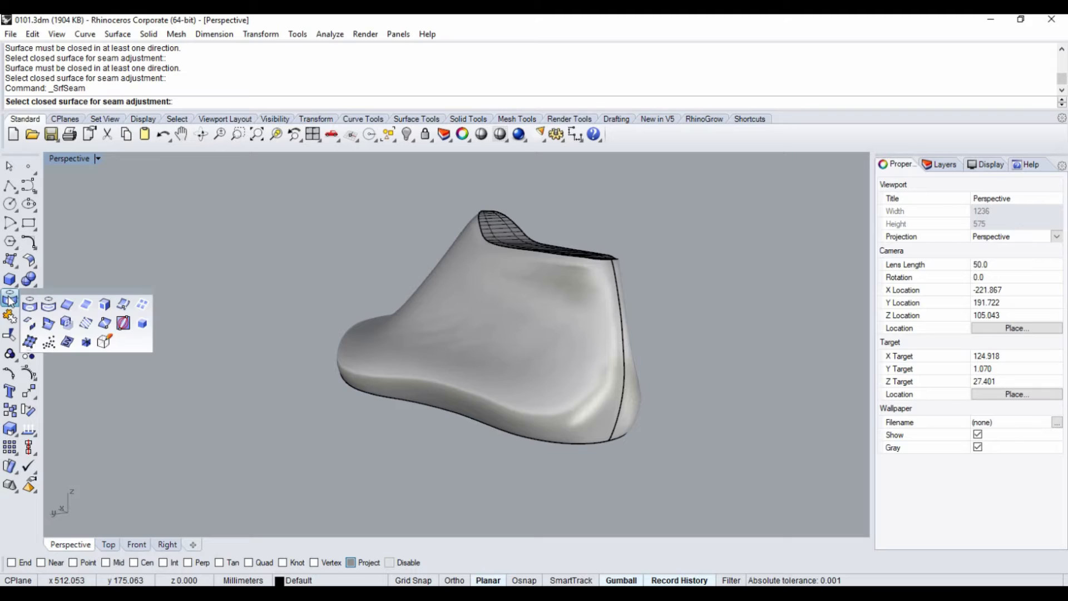
{"action": "left_click", "coordinate": [68, 304]}
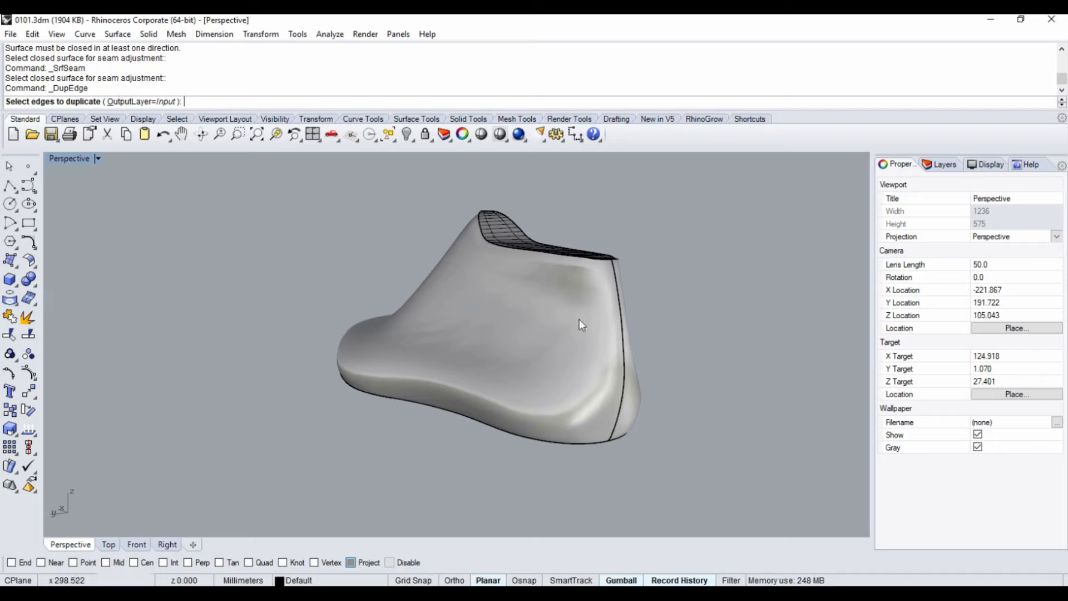
{"action": "left_click", "coordinate": [624, 338]}
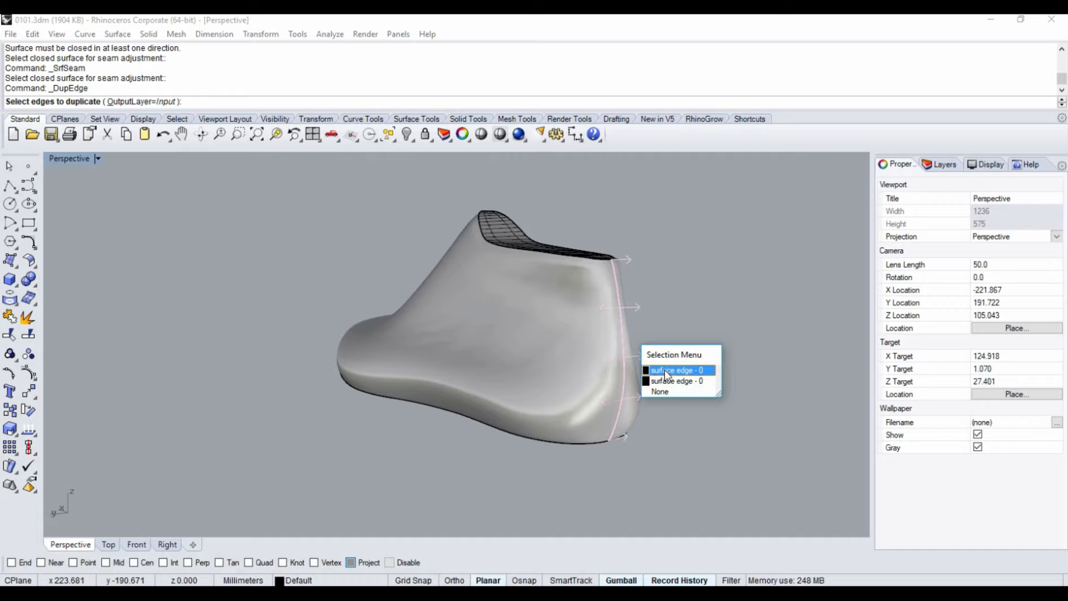
{"action": "right_click_drag", "start_coordinate": [651, 272], "coordinate": [484, 306]}
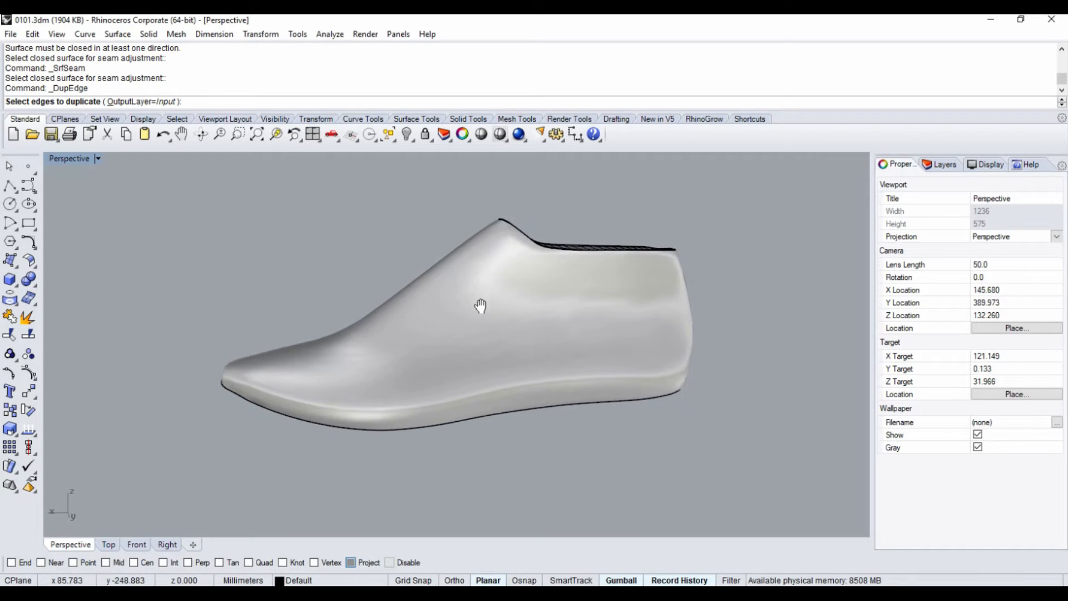
{"action": "key", "text": "Escape"}
Hide the surface closing the ankle opening and the sole surface, leaving only the last body
{"action": "right_click_drag", "start_coordinate": [341, 265], "coordinate": [434, 448]}
{"action": "left_click", "coordinate": [583, 333]}
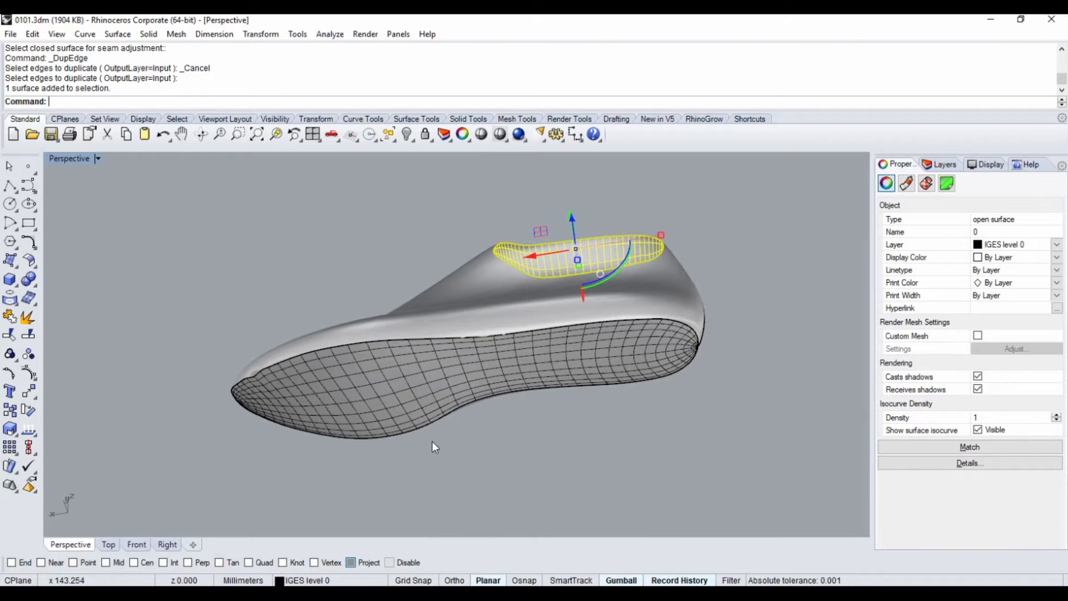
{"action": "left_click", "coordinate": [418, 405], "text": "shift"}
{"action": "right_click_drag", "start_coordinate": [418, 406], "coordinate": [503, 424]}
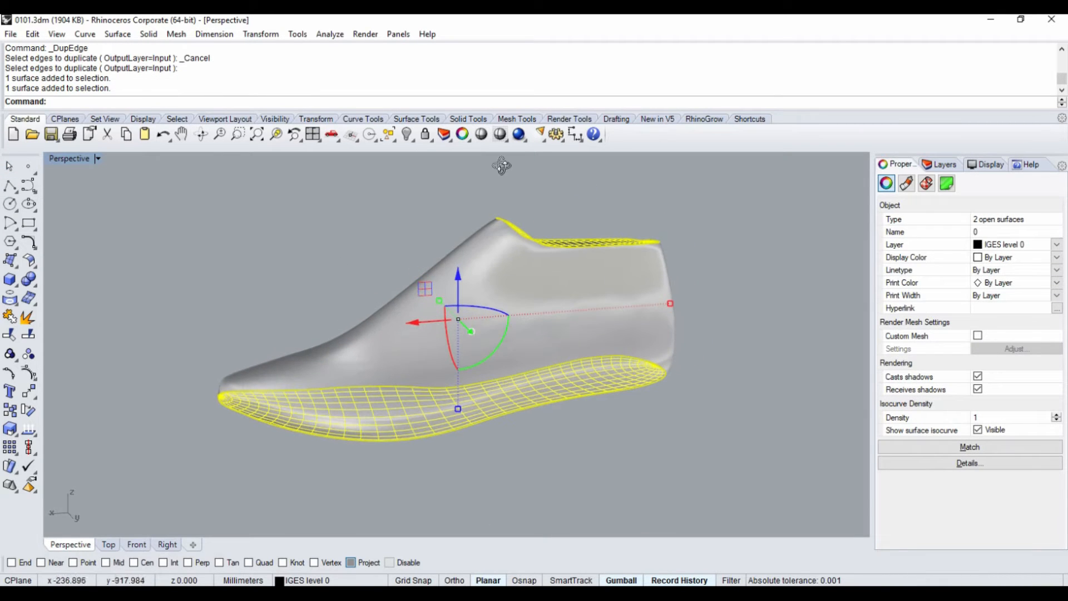
{"action": "left_click", "coordinate": [406, 139]}
{"action": "right_click_drag", "start_coordinate": [530, 321], "coordinate": [518, 347]}
{"action": "mouse_move", "coordinate": [596, 375]}
{"action": "right_mouse_down"}
{"action": "mouse_move", "coordinate": [460, 374]}
{"action": "mouse_move", "coordinate": [601, 370]}
{"action": "mouse_move", "coordinate": [584, 370]}
{"action": "right_mouse_up"}
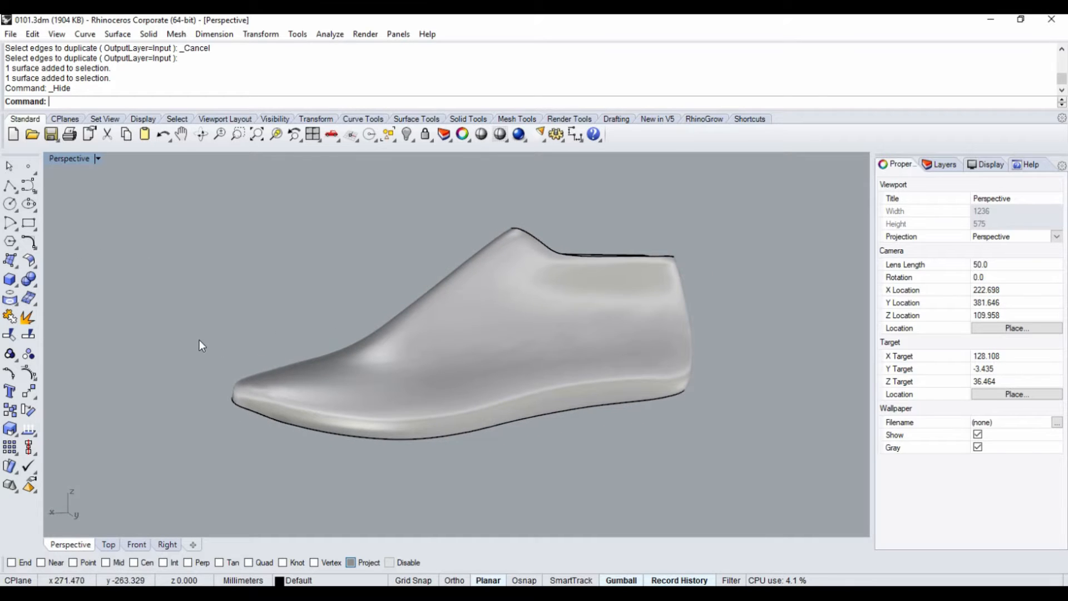
Duplicate the ankle opening edge, the heel seam edge and the sole edge of the last body as curves
{"action": "left_click", "coordinate": [10, 297]}
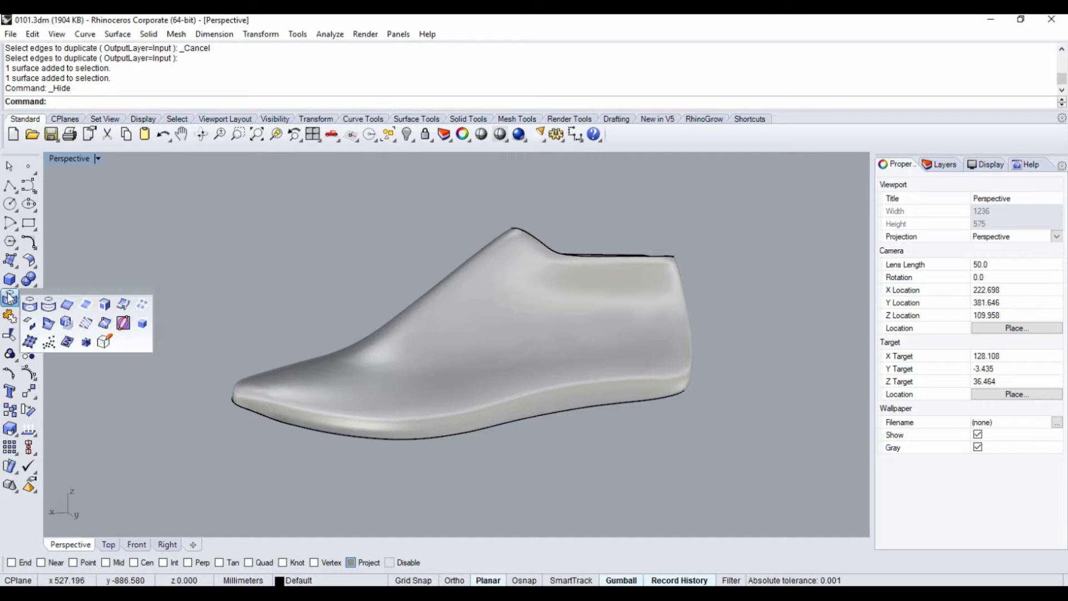
{"action": "left_click", "coordinate": [67, 306]}
{"action": "right_click_drag", "start_coordinate": [636, 308], "coordinate": [602, 333]}
{"action": "left_click", "coordinate": [603, 330]}
{"action": "left_click", "coordinate": [652, 369]}
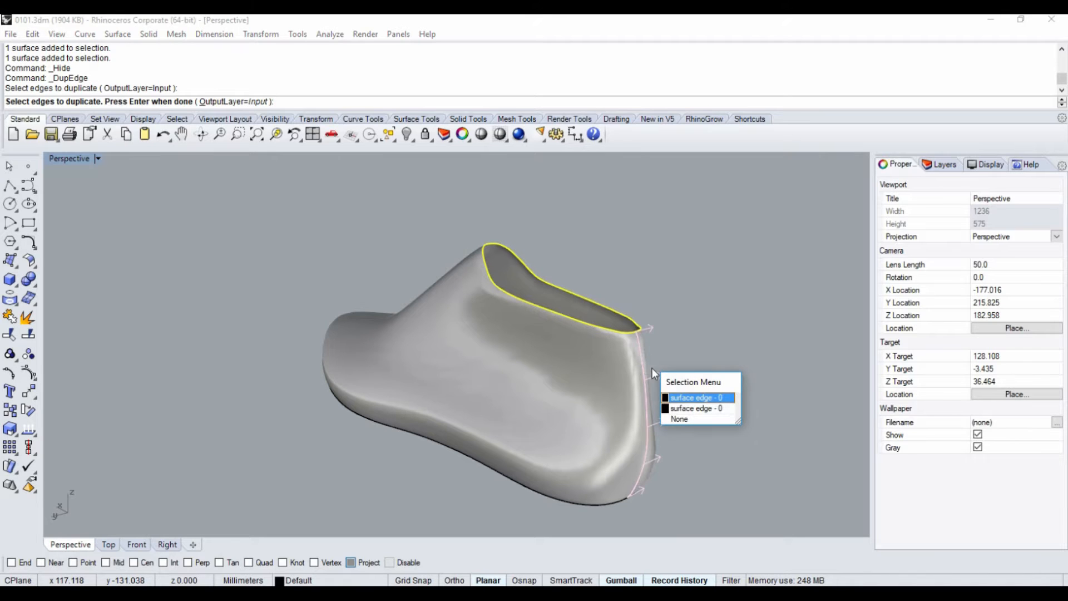
{"action": "left_click", "coordinate": [700, 399]}
{"action": "right_click_drag", "start_coordinate": [652, 383], "coordinate": [649, 350]}
{"action": "left_click", "coordinate": [546, 393]}
{"action": "right_click_drag", "start_coordinate": [545, 392], "coordinate": [484, 389]}
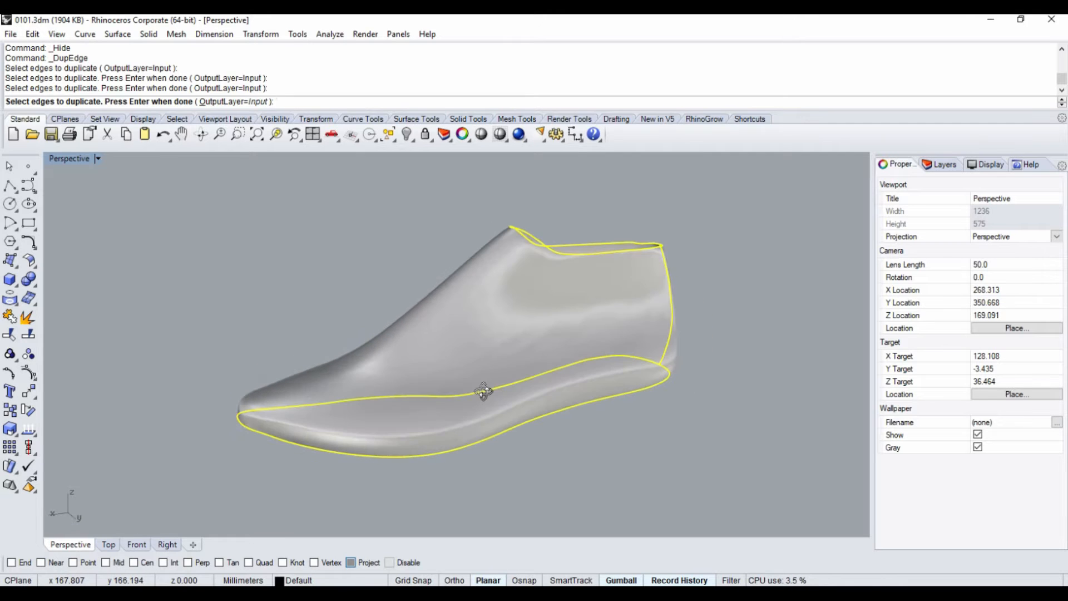
{"action": "key", "text": "Return"}
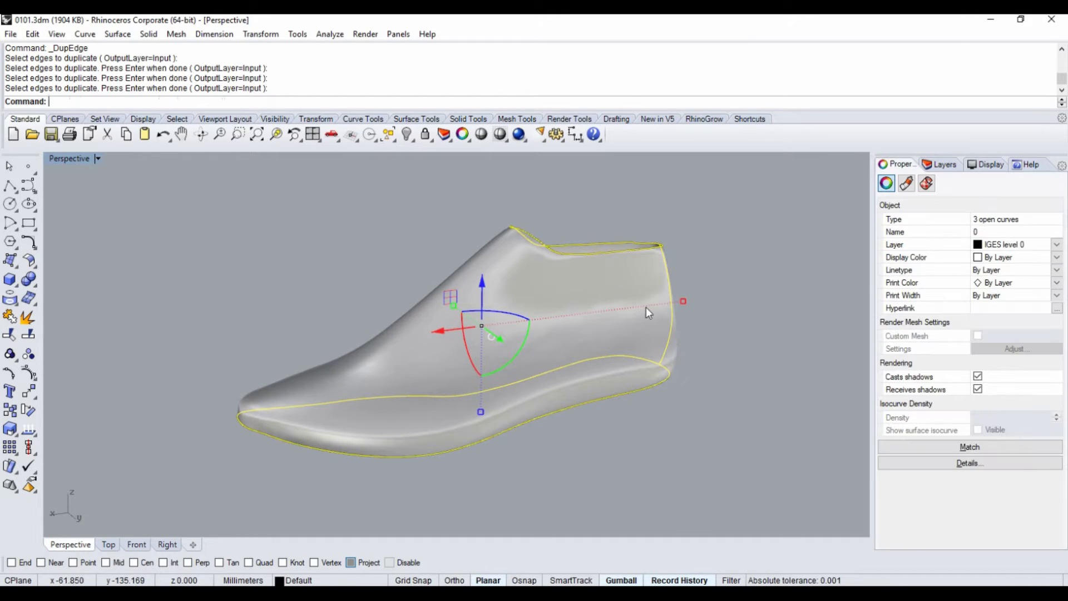
Hide the last body to check the duplicated edge curves, and undo the hiding
{"action": "left_click", "coordinate": [731, 245]}
{"action": "left_click", "coordinate": [539, 314]}
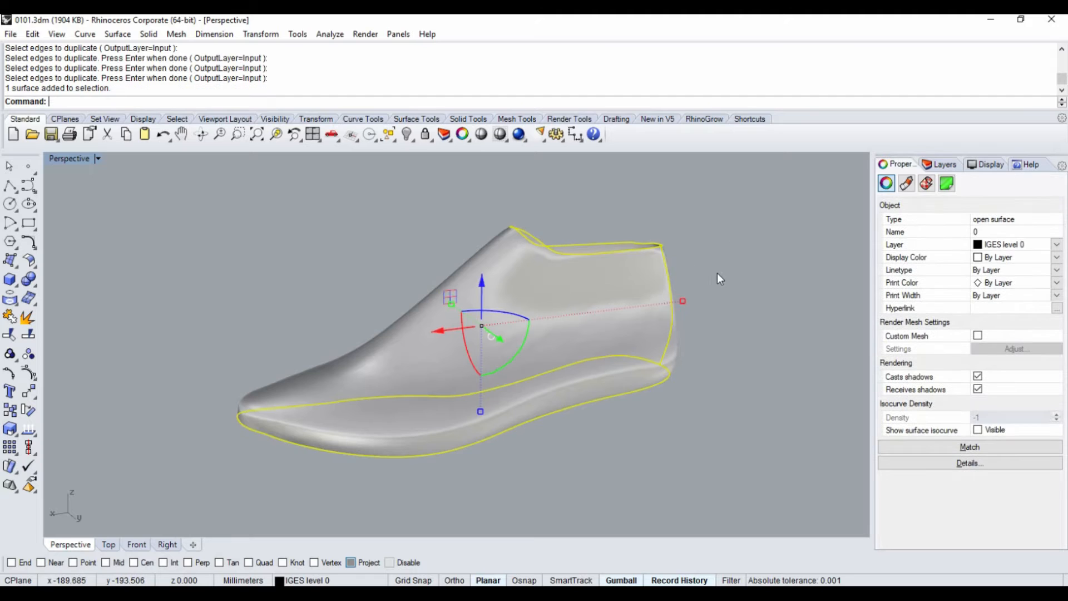
{"action": "right_click_drag", "start_coordinate": [717, 273], "coordinate": [553, 246]}
{"action": "left_click", "coordinate": [408, 134]}
{"action": "right_click_drag", "start_coordinate": [500, 221], "coordinate": [508, 322]}
{"action": "key", "text": "ctrl+z"}
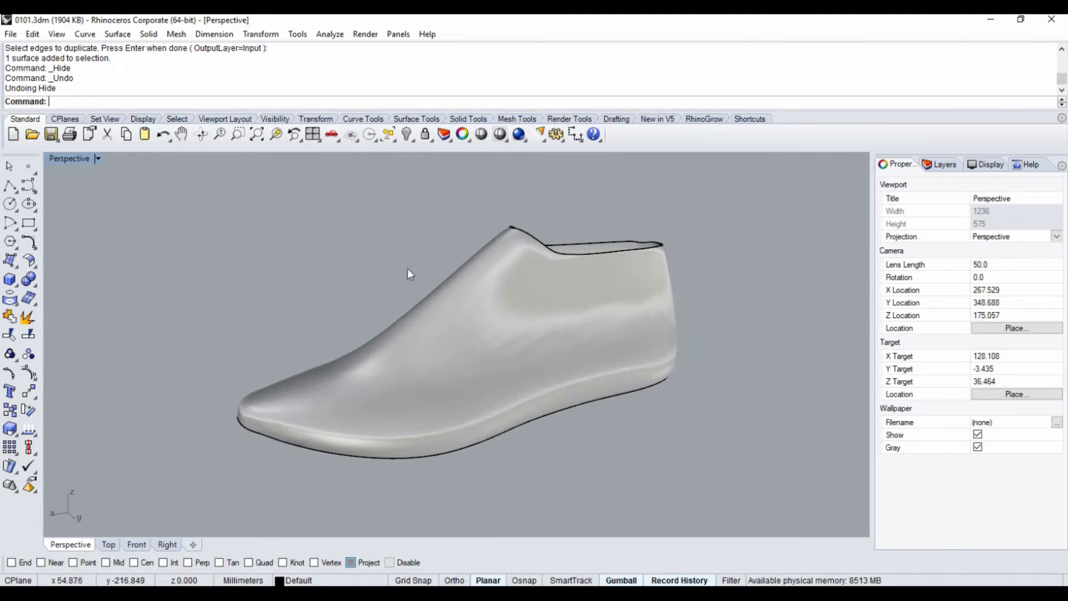
Restore the four-viewport layout with every view zoomed to extents, and maximize the Top viewport
{"action": "double_click", "coordinate": [78, 158]}
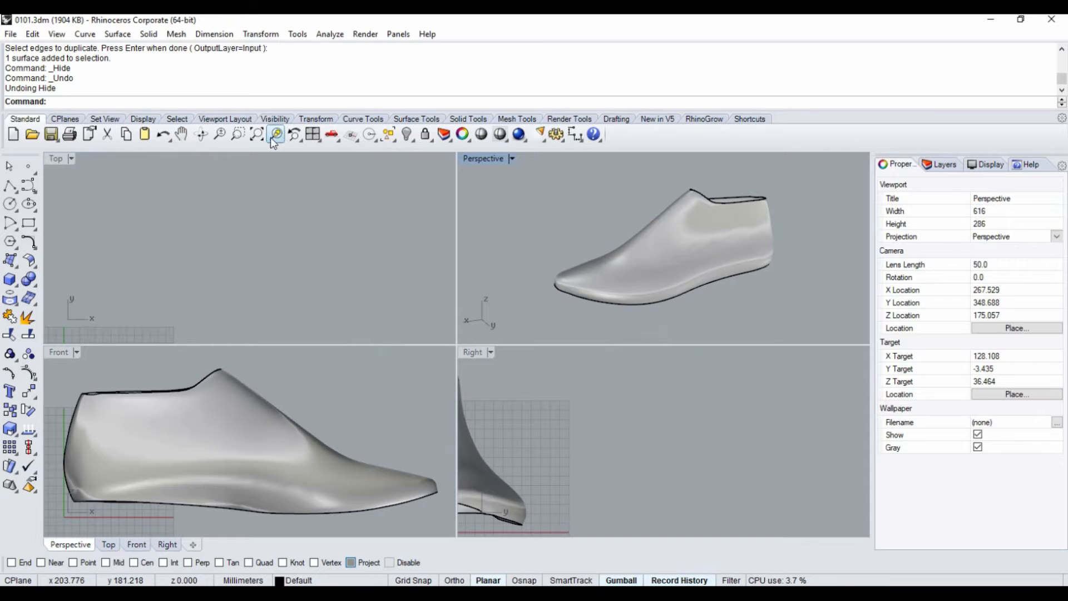
{"action": "left_click", "coordinate": [313, 135]}
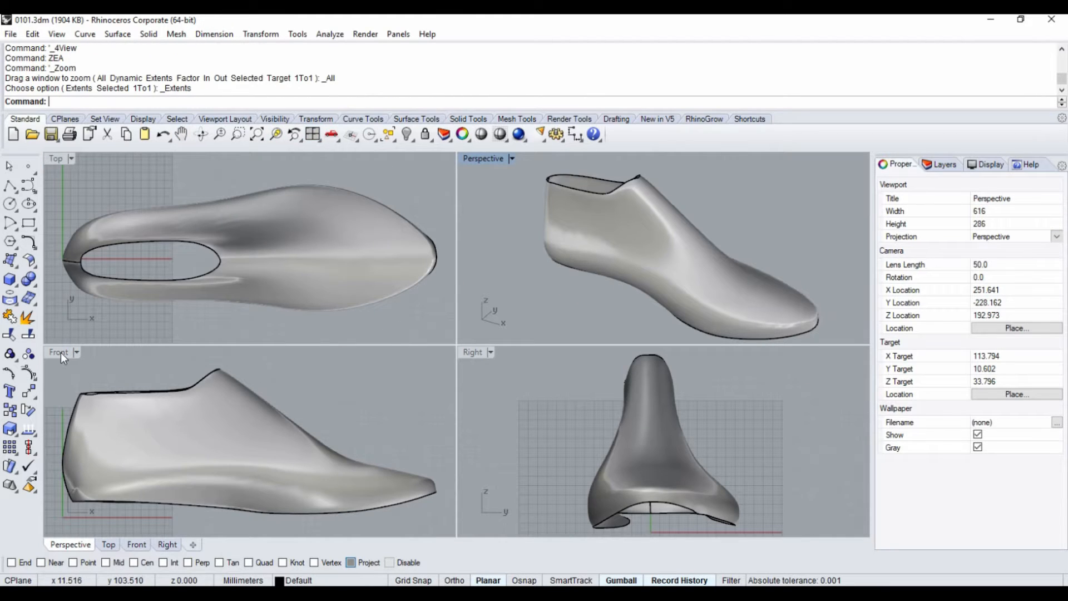
{"action": "double_click", "coordinate": [58, 159]}
{"action": "right_click_drag", "start_coordinate": [562, 304], "coordinate": [542, 286]}
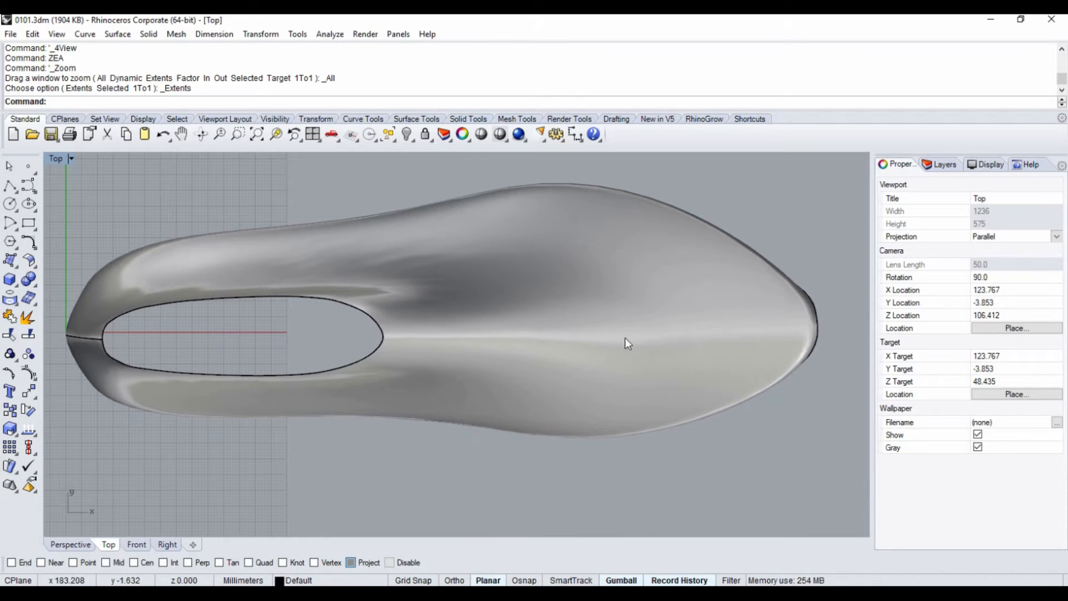
{"action": "right_click_drag", "start_coordinate": [369, 325], "coordinate": [357, 298]}
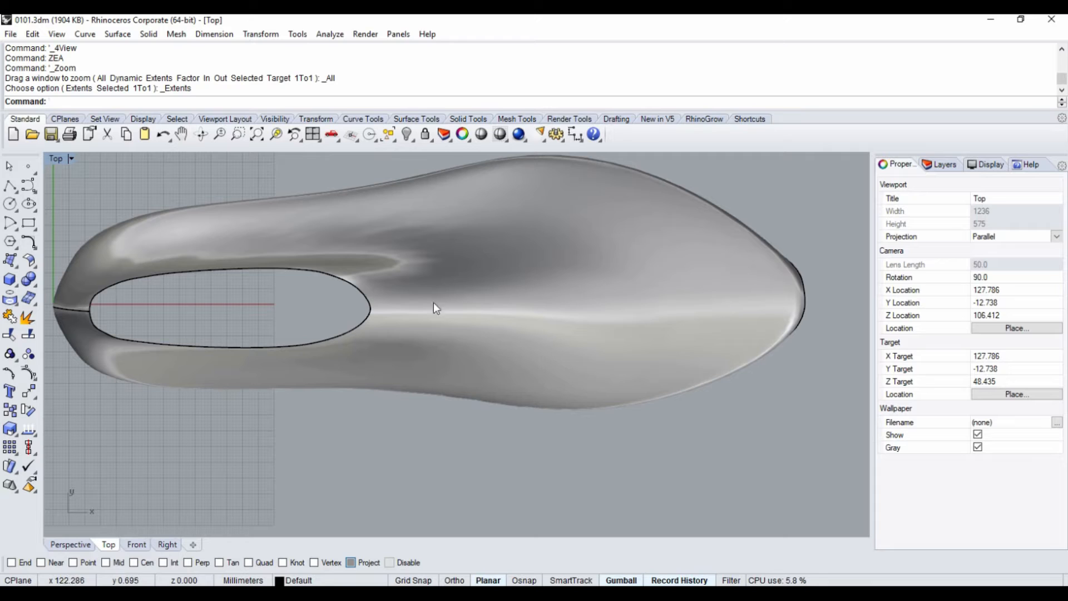
With Ortho and Grid Snap on, draw a horizontal polyline about 182 mm long from inside the ankle opening to just beyond the toe
{"action": "left_click", "coordinate": [9, 187]}
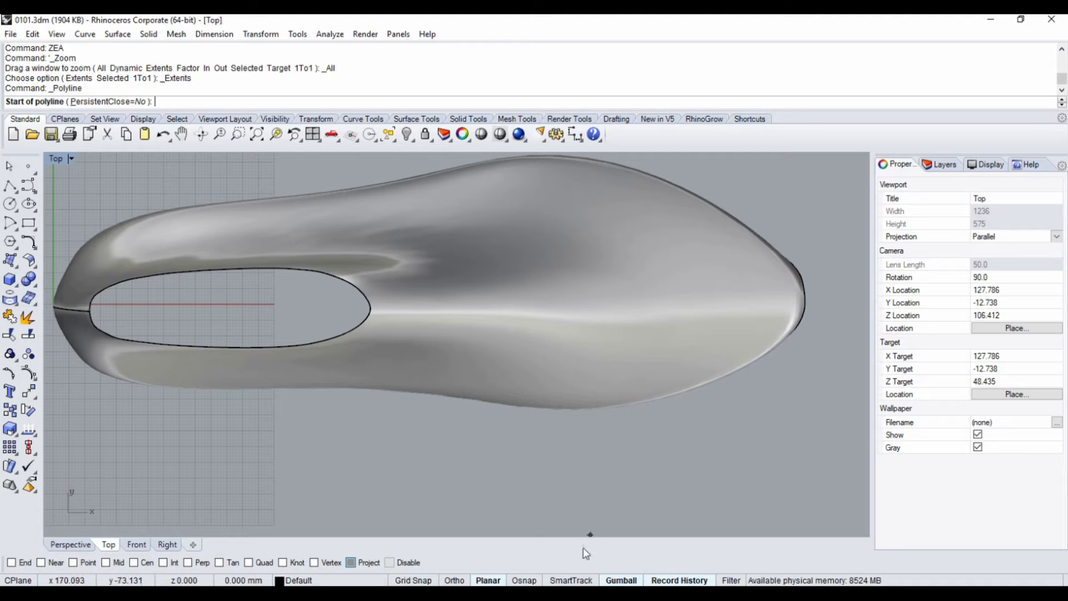
{"action": "left_click", "coordinate": [455, 580]}
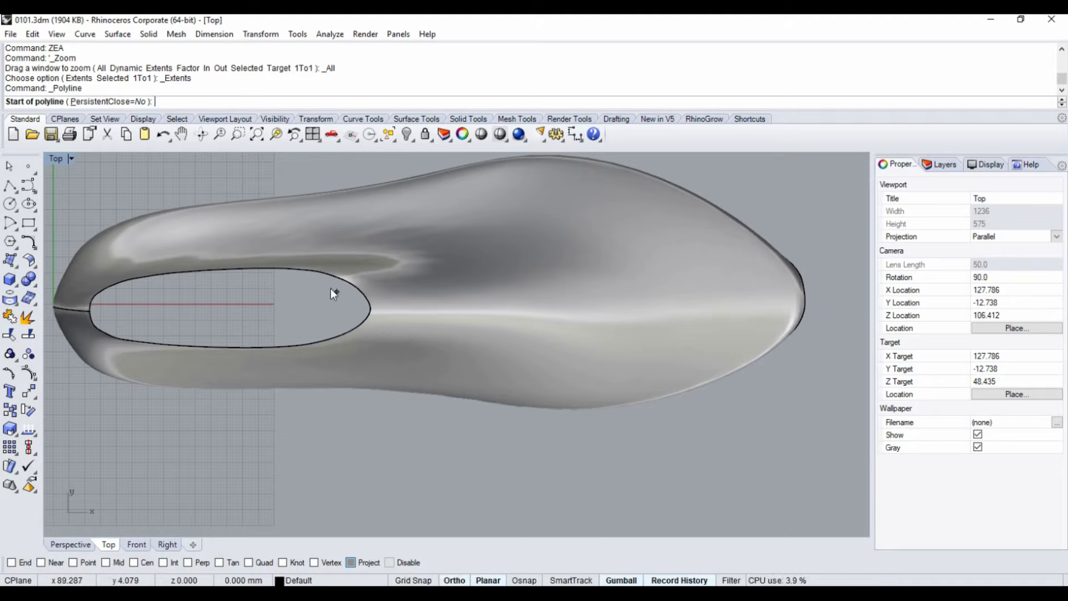
{"action": "left_click", "coordinate": [332, 308]}
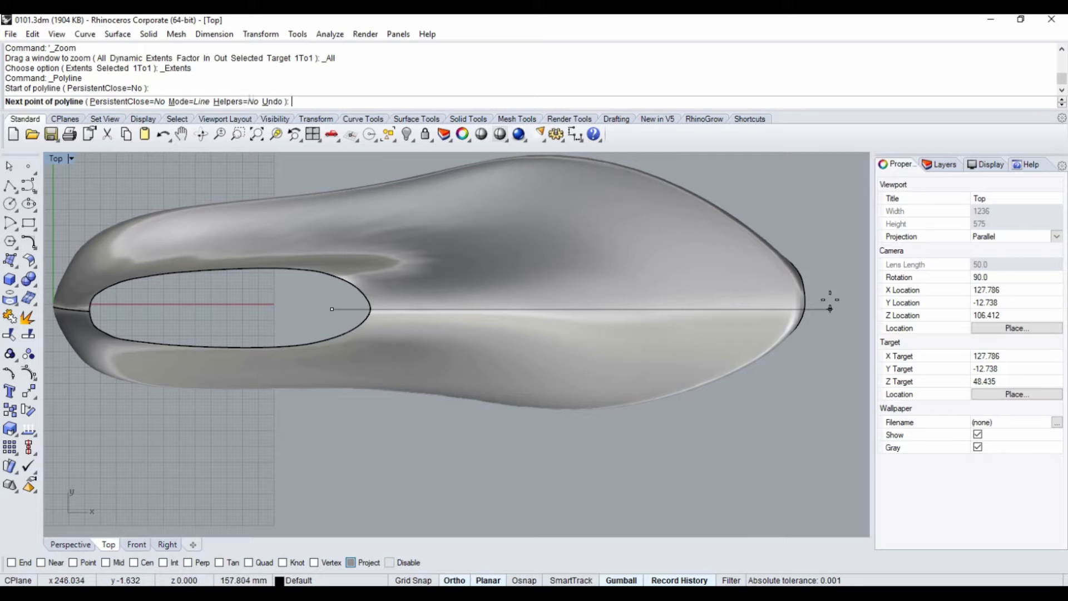
{"action": "right_click", "coordinate": [830, 300]}
{"action": "right_click", "coordinate": [829, 301]}
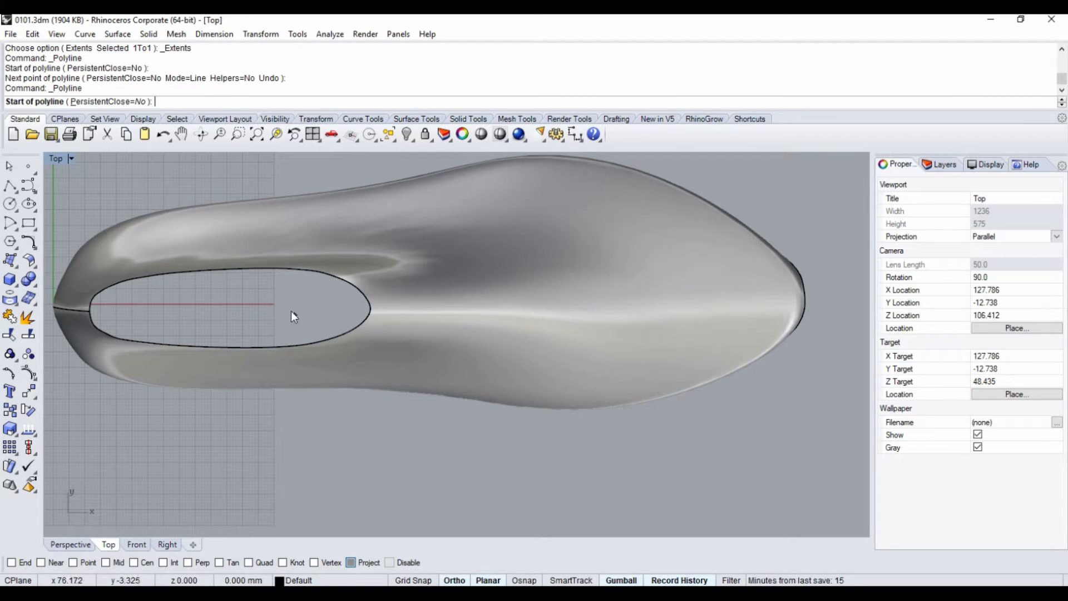
{"action": "left_click", "coordinate": [410, 580]}
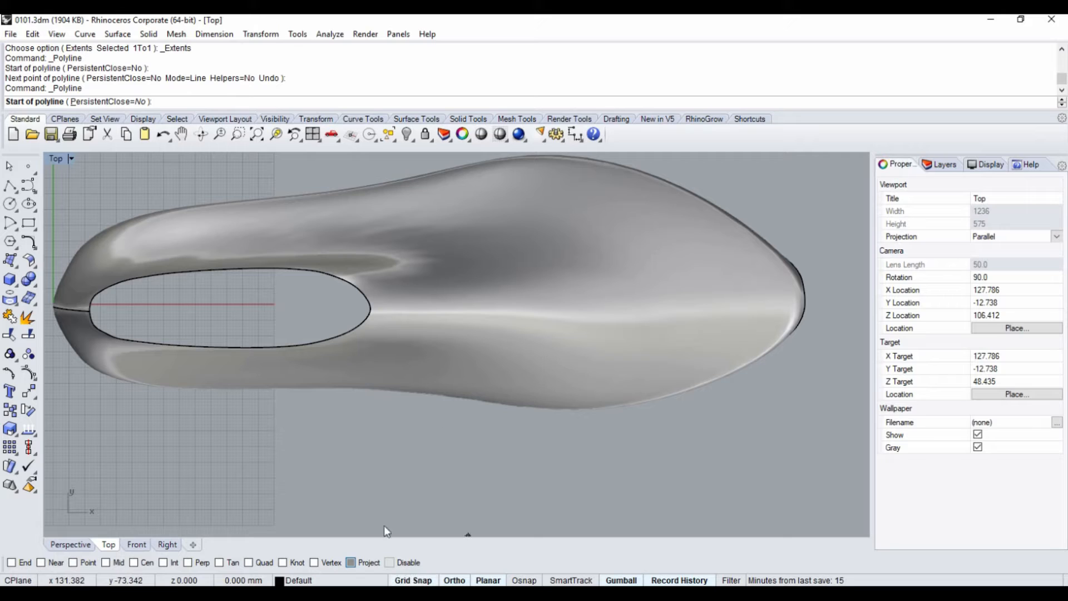
{"action": "left_click", "coordinate": [271, 304]}
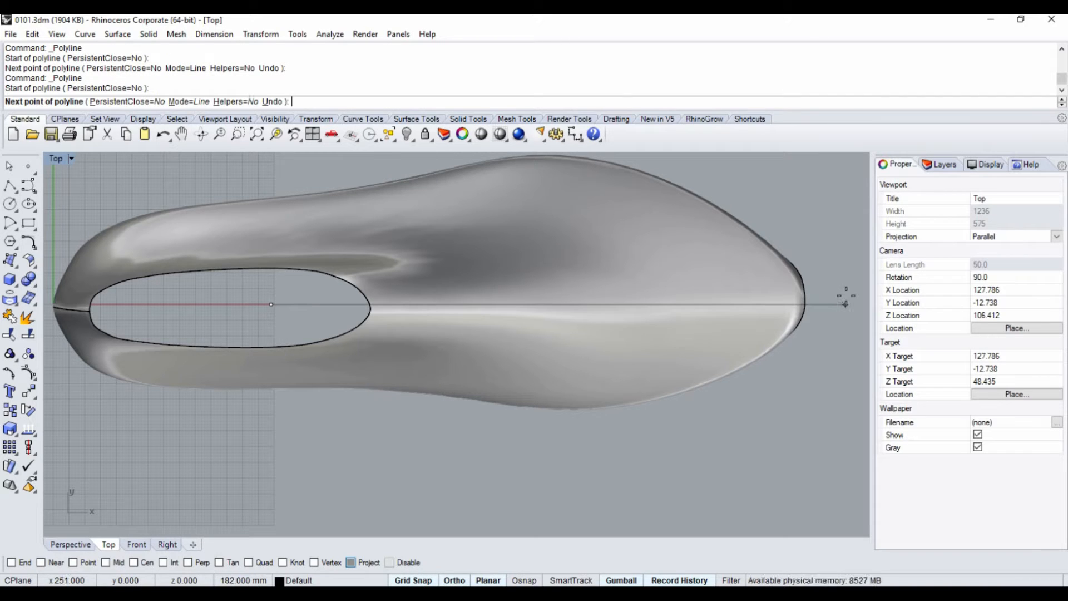
{"action": "left_click", "coordinate": [846, 304]}
{"action": "key", "text": "Return"}
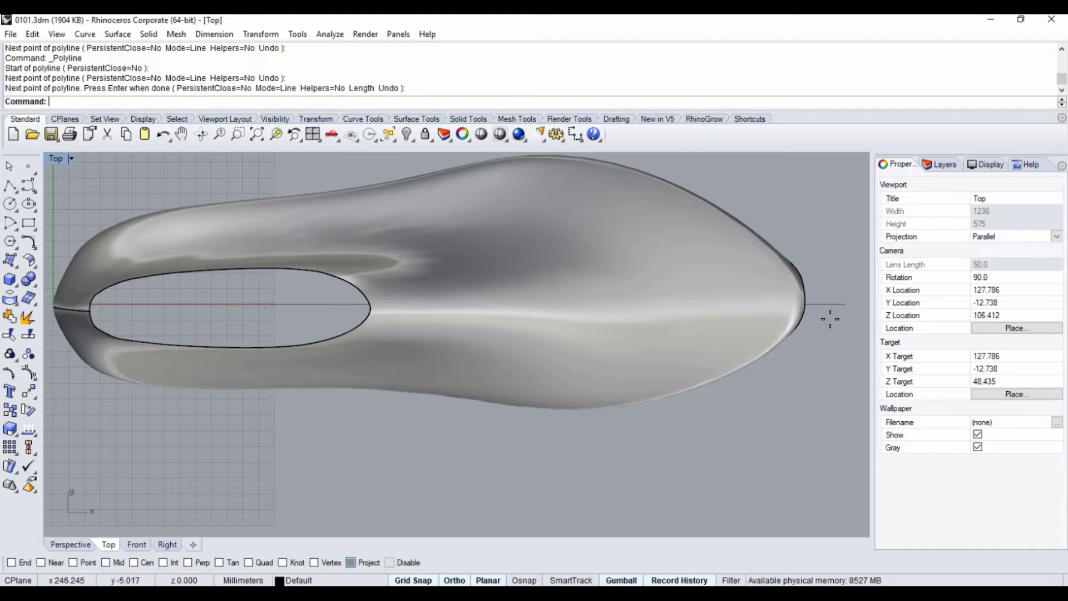
Shift the line slightly in the negative Y direction to align it with the ridge along the instep of the last
{"action": "left_click", "coordinate": [830, 304]}
{"action": "left_click_drag", "start_coordinate": [559, 266], "coordinate": [559, 269]}
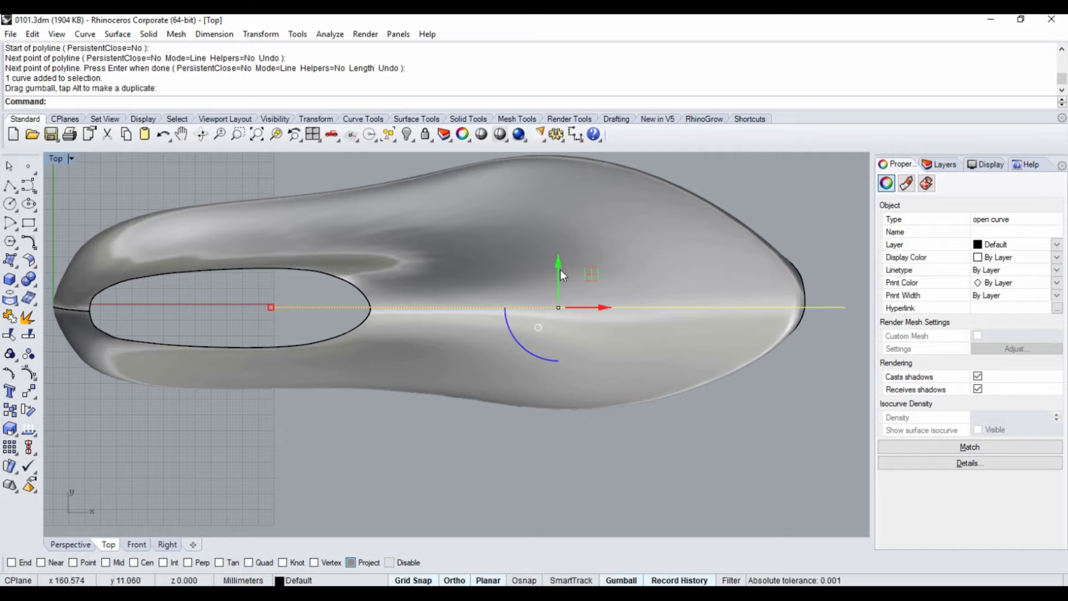
{"action": "left_click", "coordinate": [803, 392]}
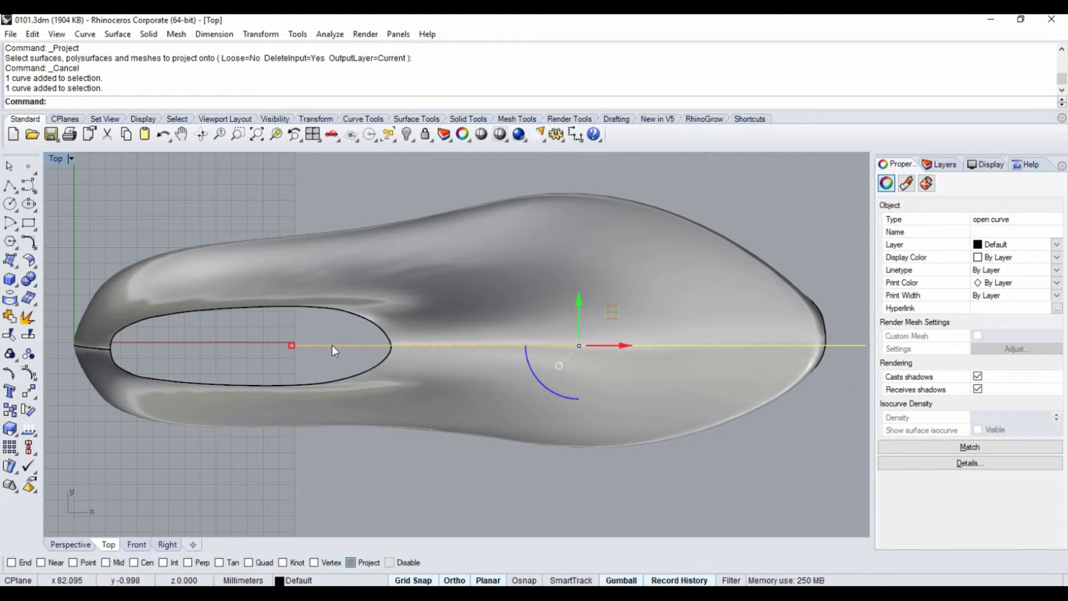
Project the straight line onto the last body from the Top view, with DeleteInput set to Yes
{"action": "left_click", "coordinate": [7, 300]}
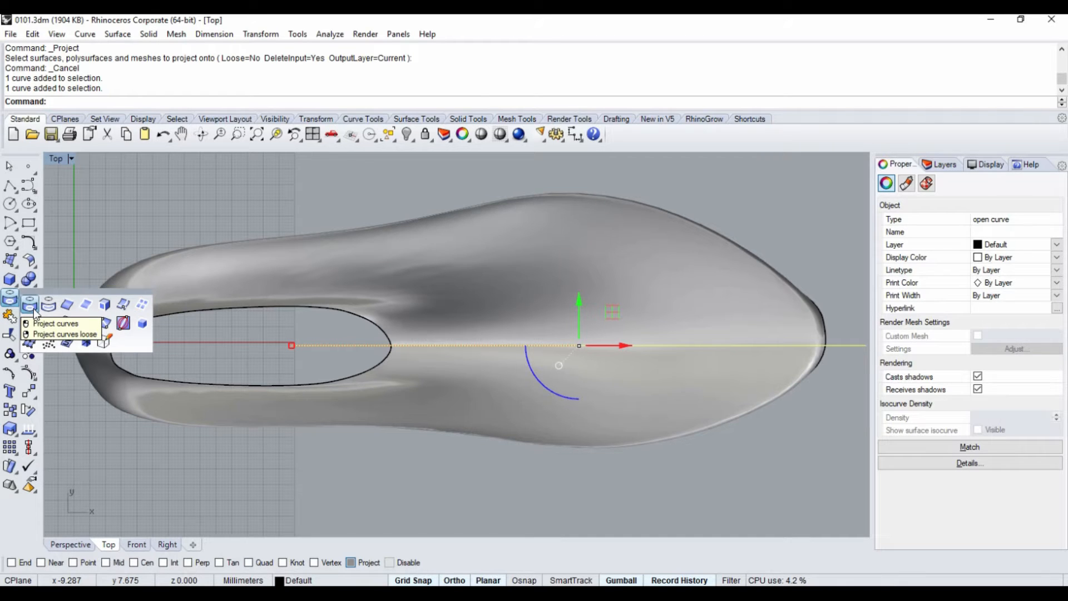
{"action": "left_click", "coordinate": [29, 309]}
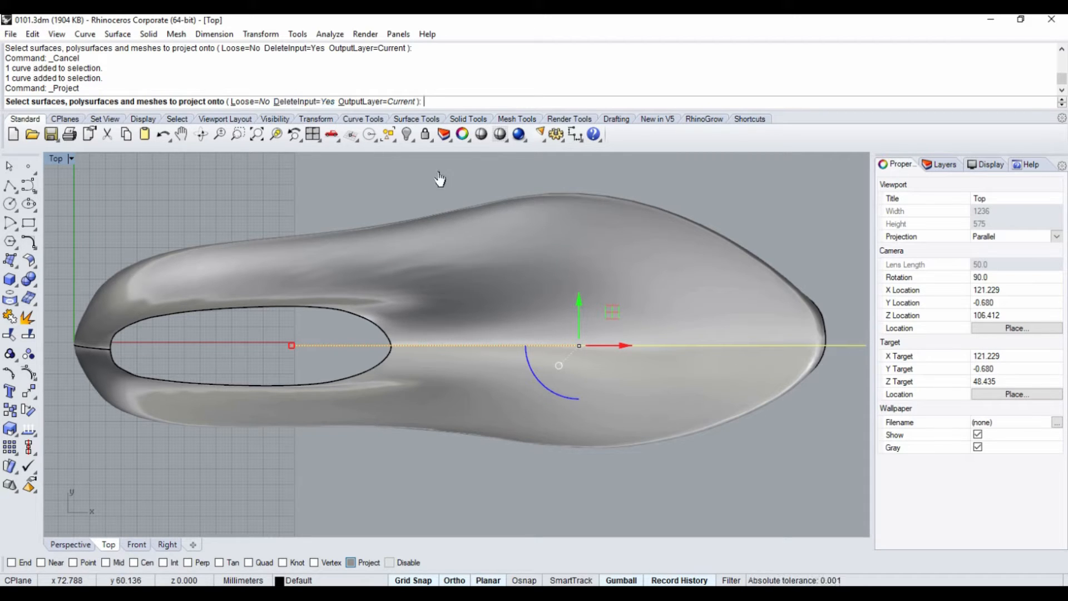
{"action": "left_click", "coordinate": [511, 265]}
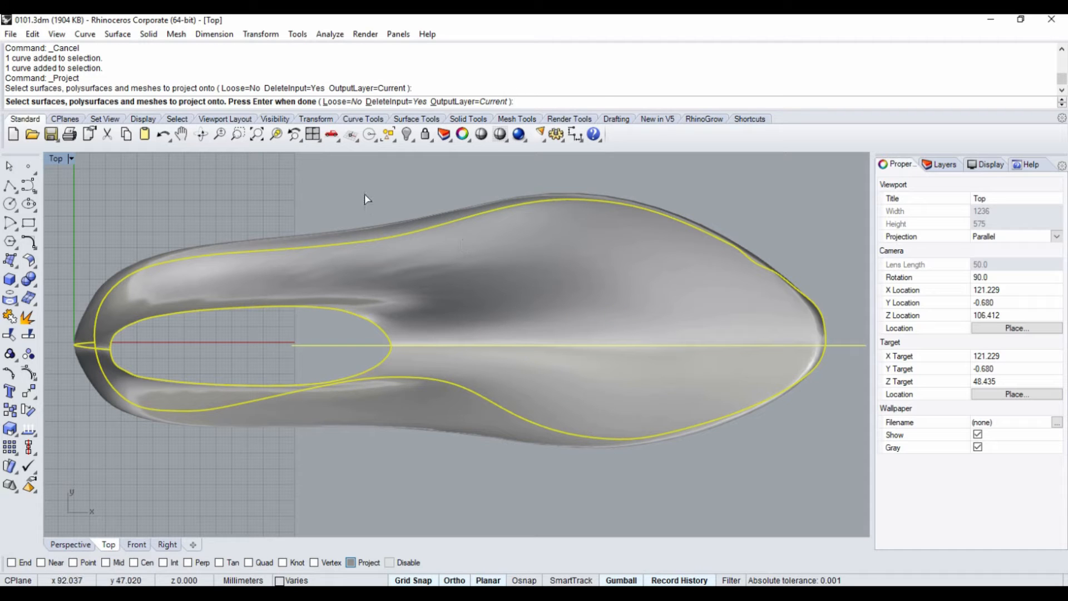
{"action": "key", "text": "Return"}
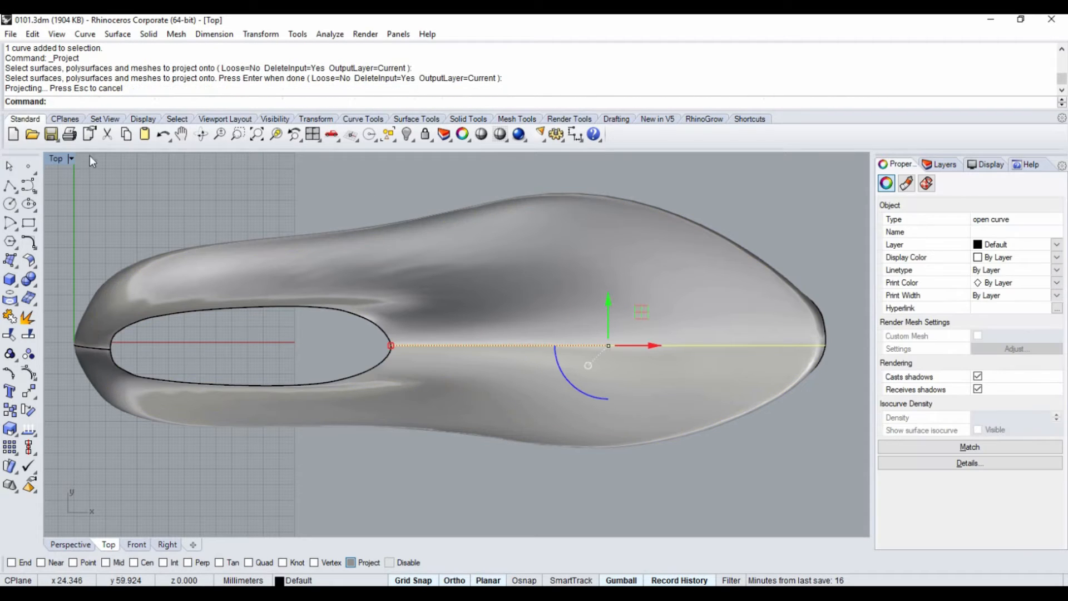
Restore the four-viewport layout, hide the last body to check the projected centre curve, and undo the hiding
{"action": "double_click", "coordinate": [56, 158]}
{"action": "left_click", "coordinate": [751, 203]}
{"action": "right_click_drag", "start_coordinate": [765, 232], "coordinate": [575, 189]}
{"action": "left_click", "coordinate": [654, 234]}
{"action": "key", "text": "ctrl+h"}
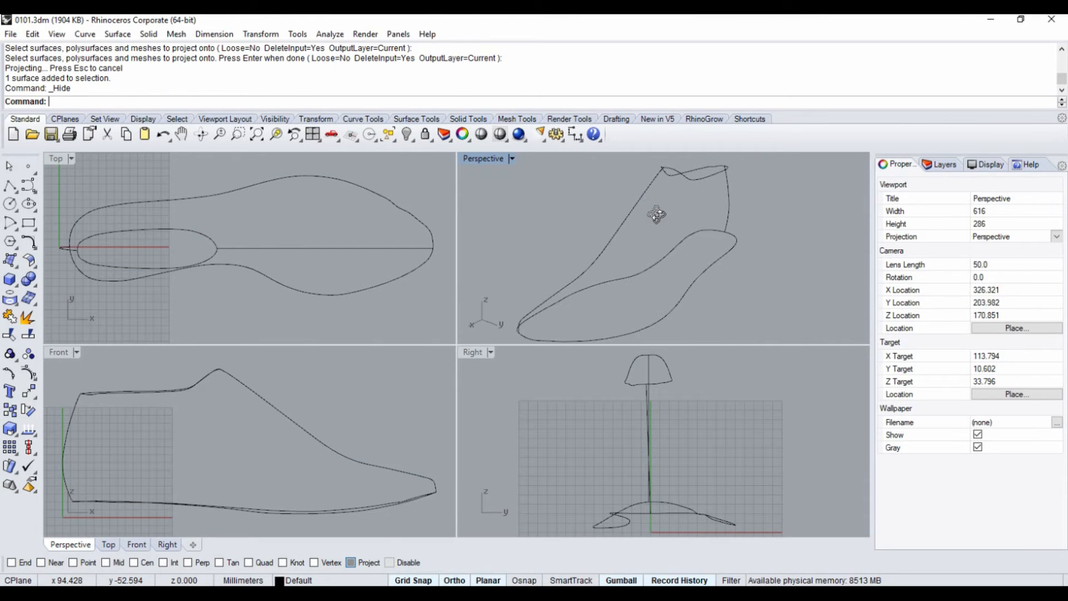
{"action": "key", "text": "ctrl+z"}
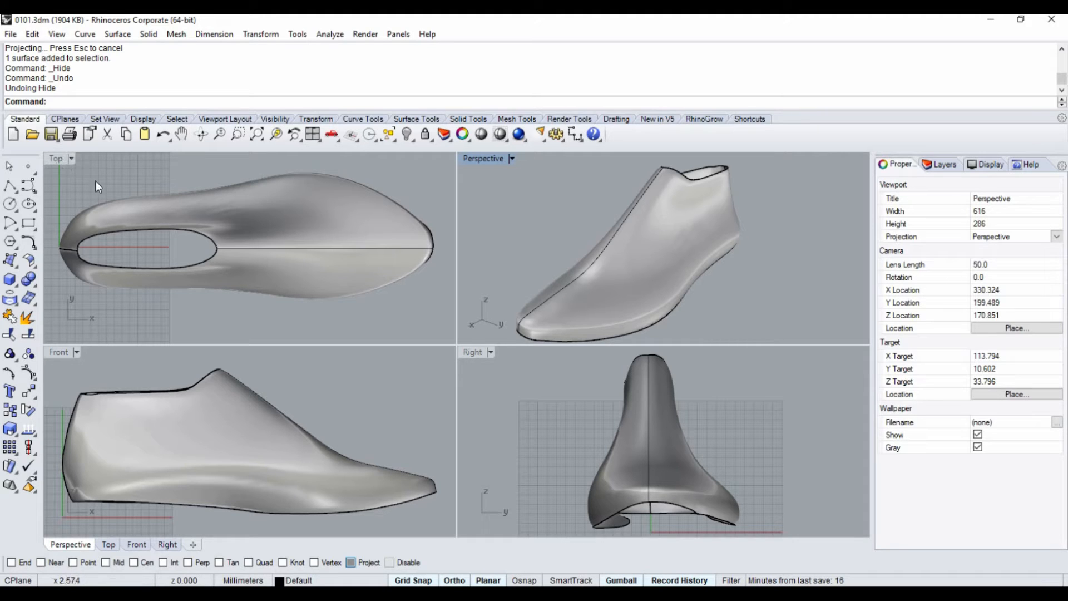
In the maximized Front viewport, draw a near-vertical interpolated curve across the heel from above to below the last, with Ortho and Grid Snap off
{"action": "double_click", "coordinate": [57, 354]}
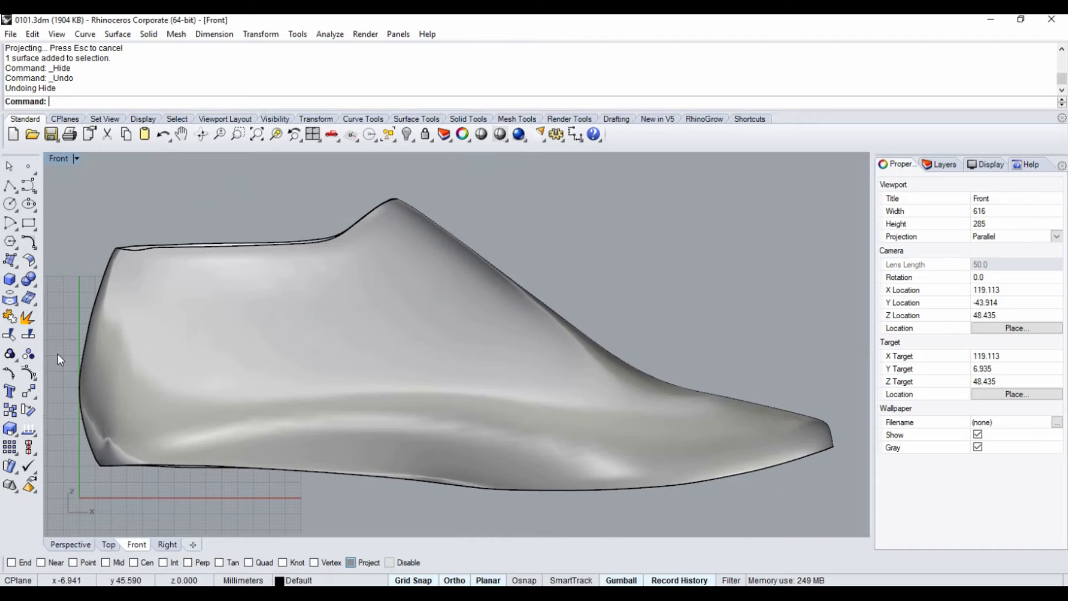
{"action": "scroll", "coordinate": [425, 282], "scroll_direction": "down", "scroll_amount": 4}
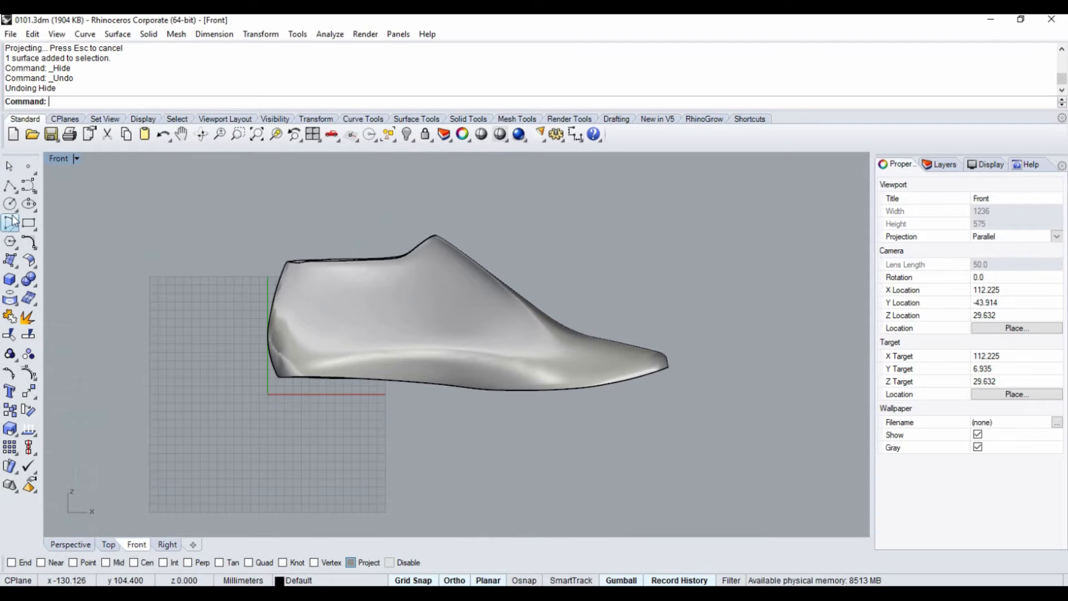
{"action": "left_click", "coordinate": [30, 190]}
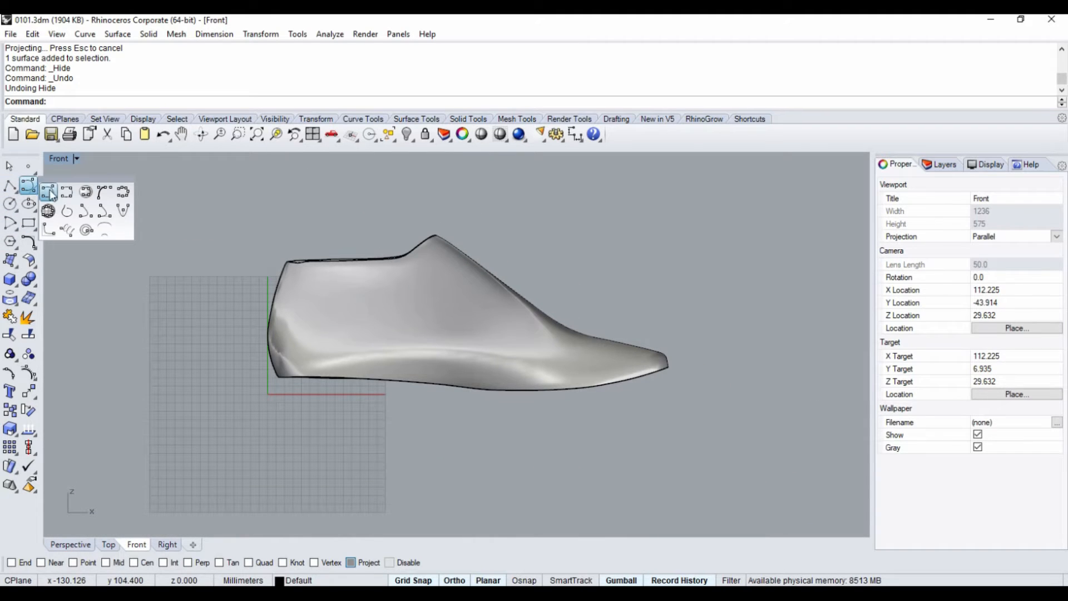
{"action": "left_click", "coordinate": [68, 192]}
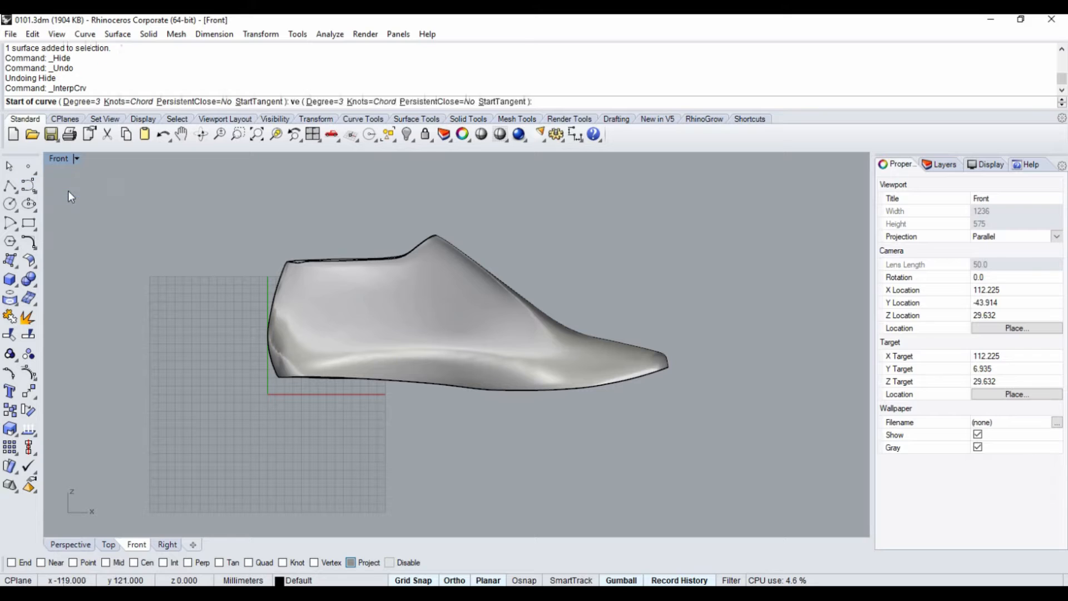
{"action": "left_click", "coordinate": [302, 237]}
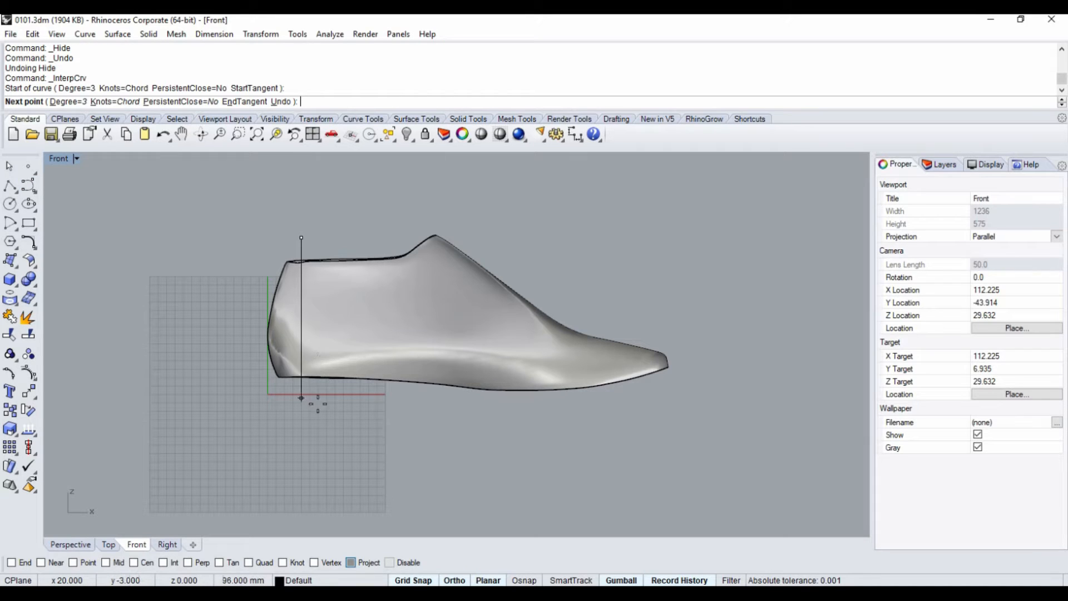
{"action": "left_click", "coordinate": [454, 580]}
{"action": "left_click", "coordinate": [425, 581]}
{"action": "left_click", "coordinate": [310, 411]}
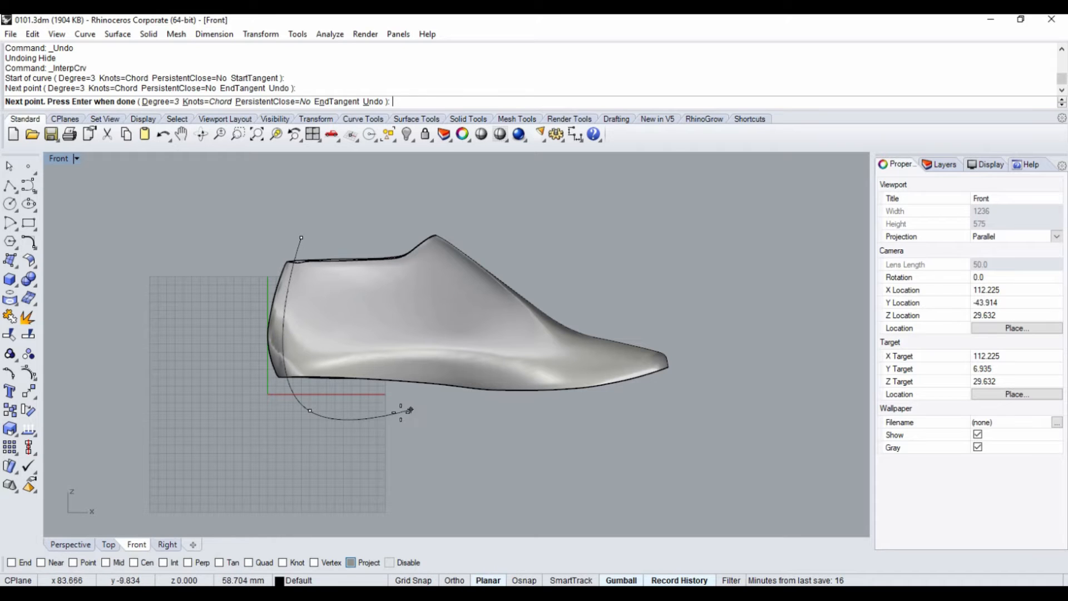
{"action": "key", "text": "Return"}
Draw two more two-point interpolated curves across the last in front of the heel curve, each slanting further toward the toe
{"action": "key", "text": "Return"}
{"action": "left_click", "coordinate": [333, 234]}
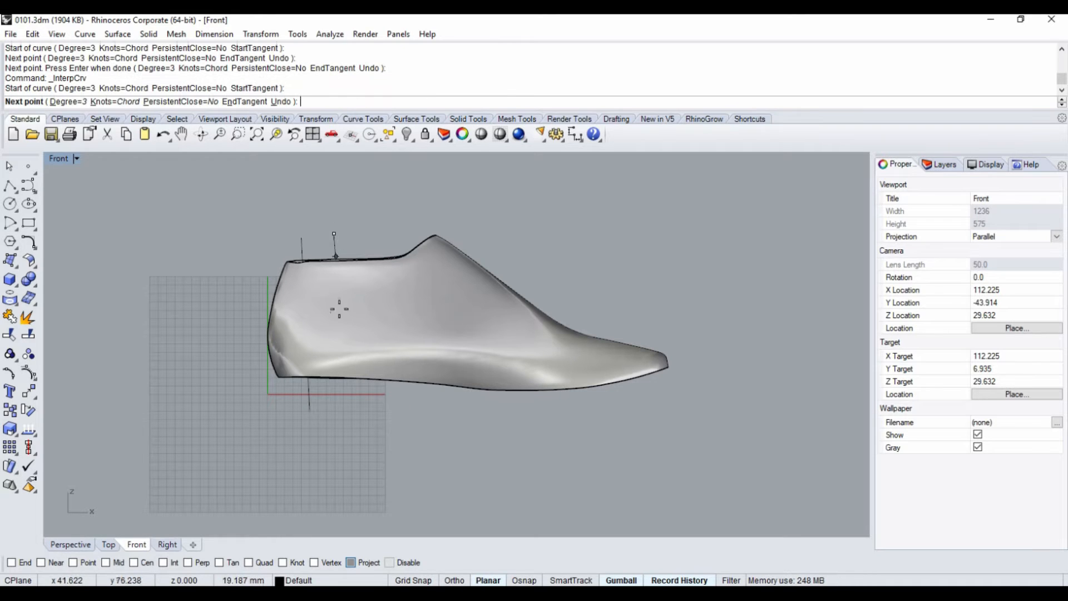
{"action": "left_click", "coordinate": [355, 415]}
{"action": "key", "text": "Return"}
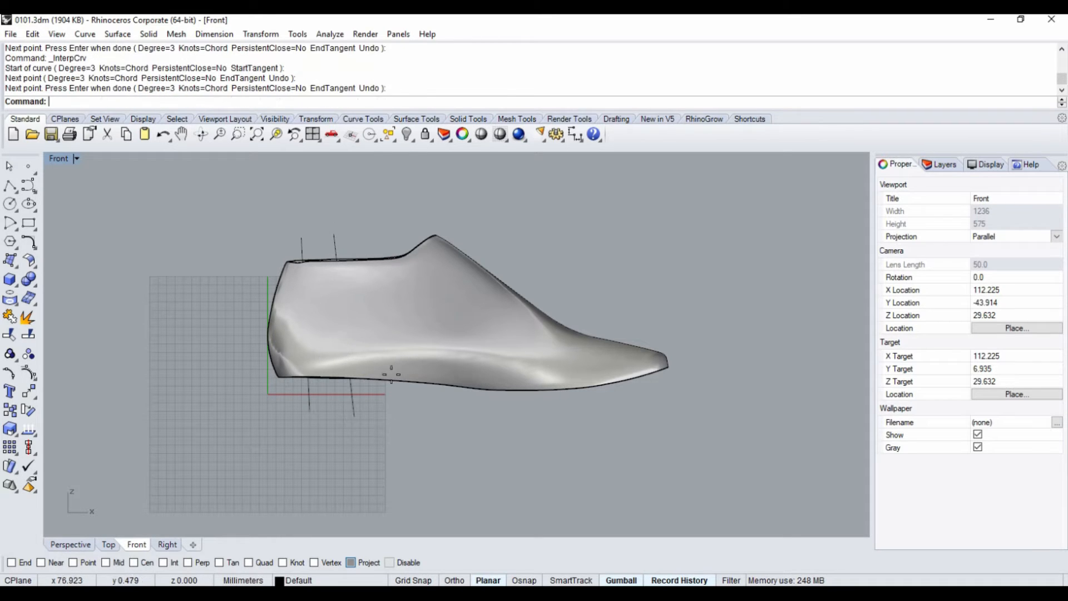
{"action": "key", "text": "Return"}
{"action": "left_click", "coordinate": [371, 231]}
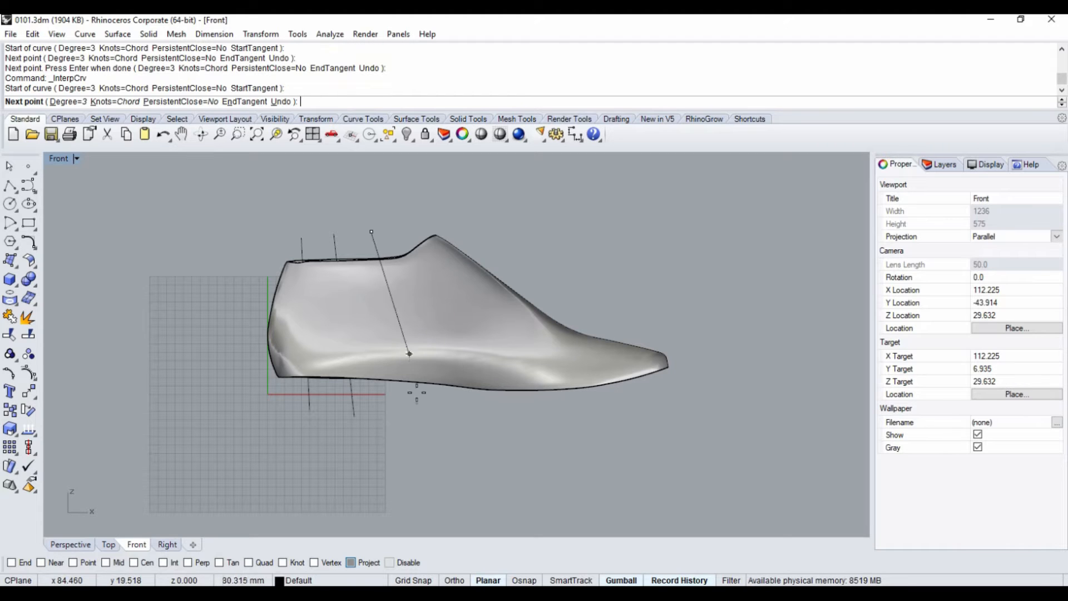
{"action": "left_click", "coordinate": [420, 415]}
{"action": "key", "text": "Return"}
Draw a three-point interpolated curve diagonally from above the front of the ankle opening to below the ball of the last
{"action": "key", "text": "Return"}
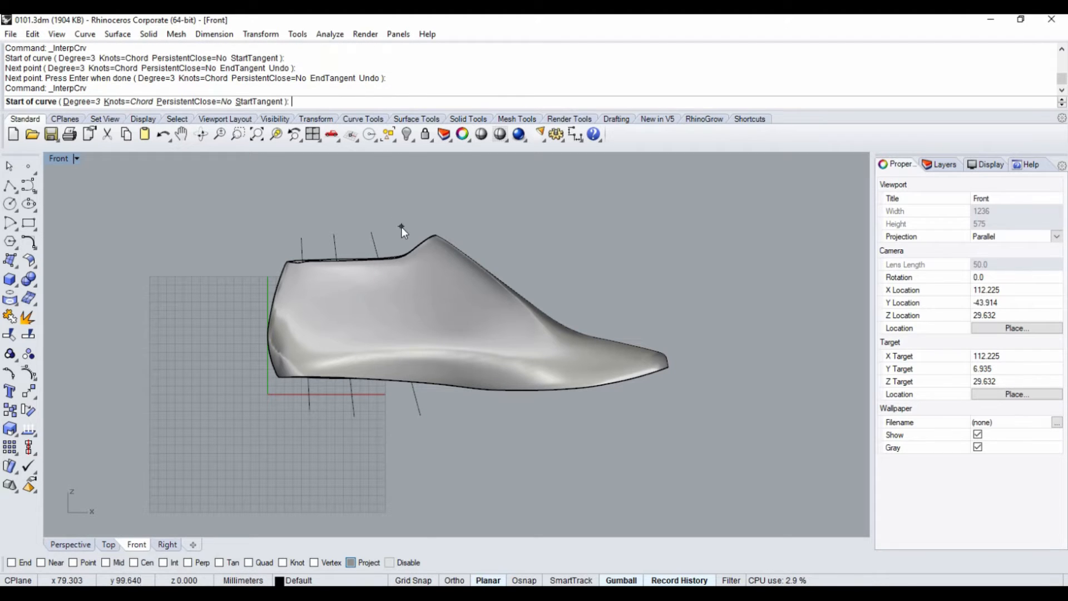
{"action": "left_click", "coordinate": [401, 229]}
{"action": "left_click", "coordinate": [456, 324]}
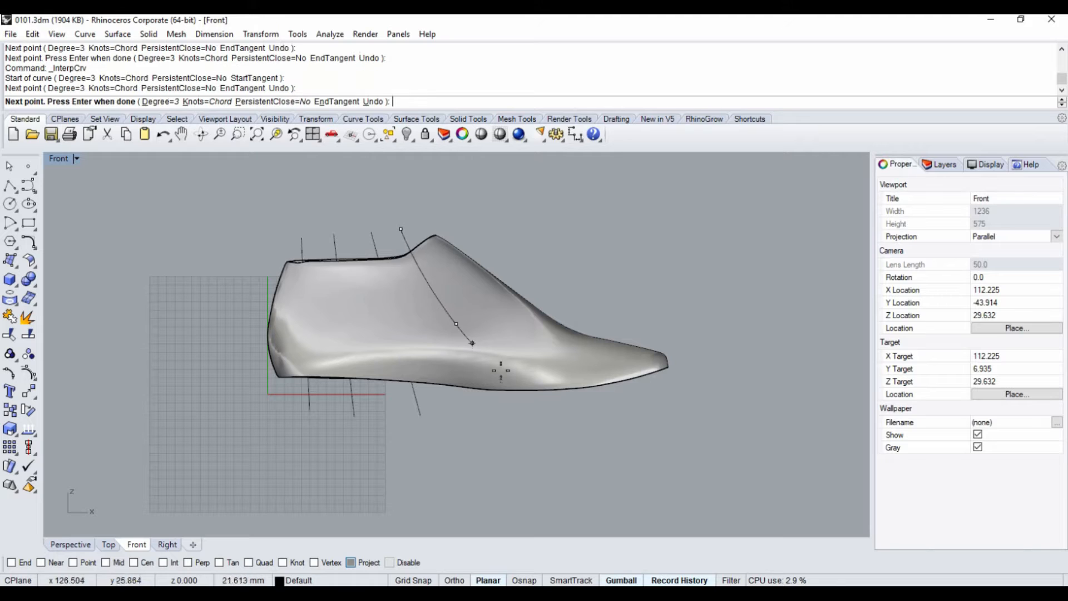
{"action": "left_click", "coordinate": [552, 417]}
{"action": "key", "text": "Return"}
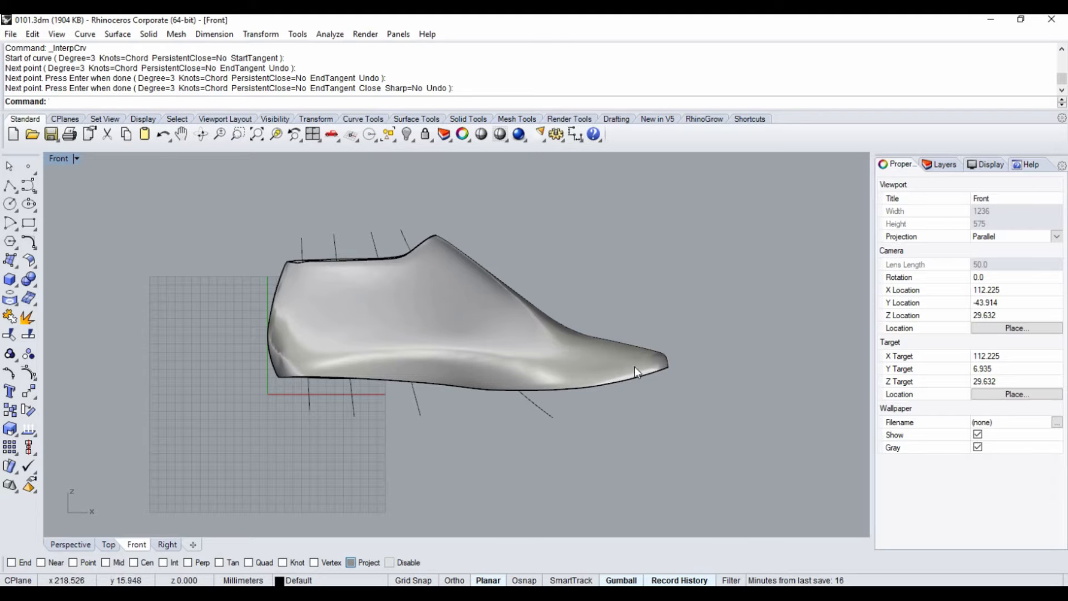
{"action": "key", "text": "Return"}
{"action": "left_click", "coordinate": [416, 223]}
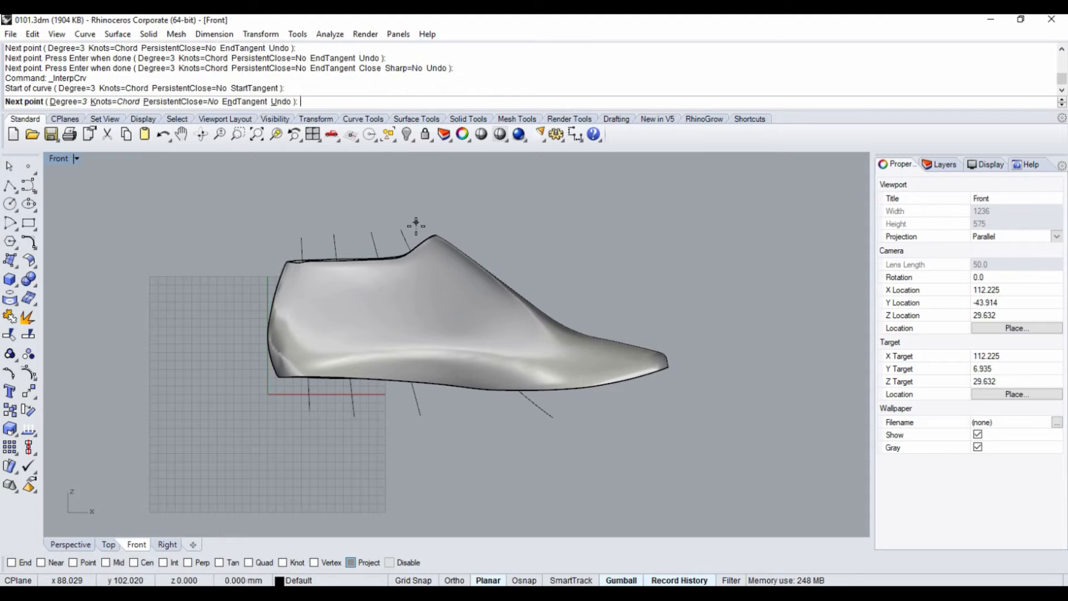
{"action": "left_click", "coordinate": [477, 313]}
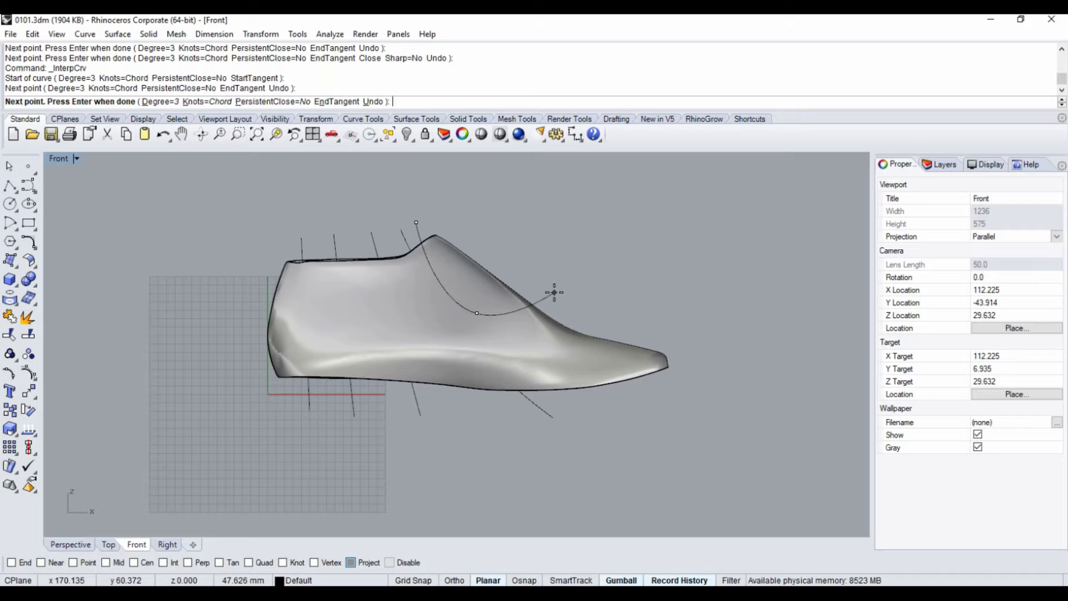
{"action": "key", "text": "Escape"}
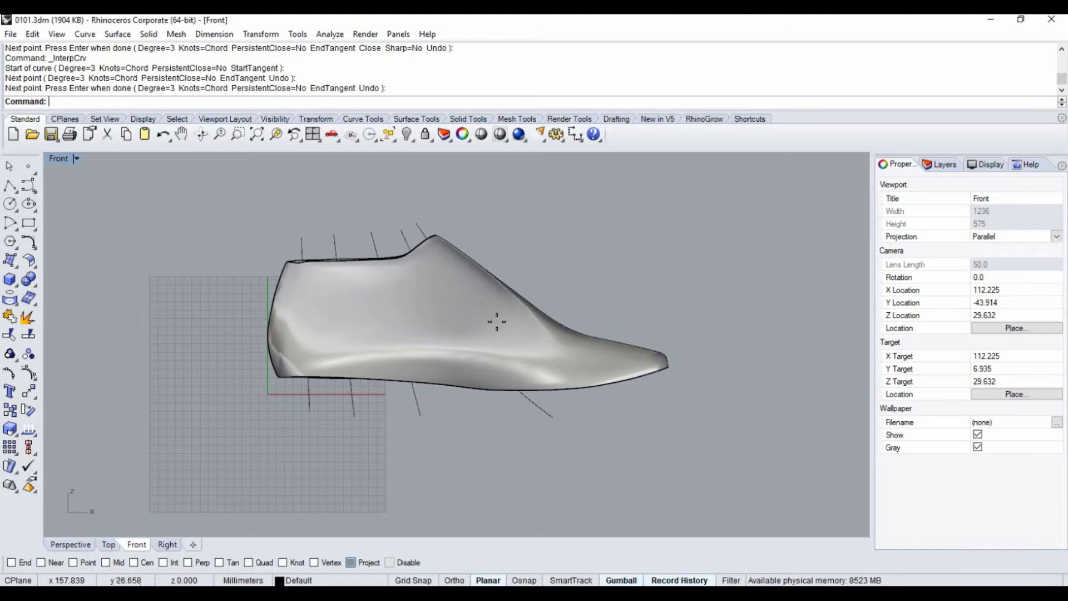
{"action": "left_click", "coordinate": [425, 227]}
{"action": "key", "text": "Delete"}
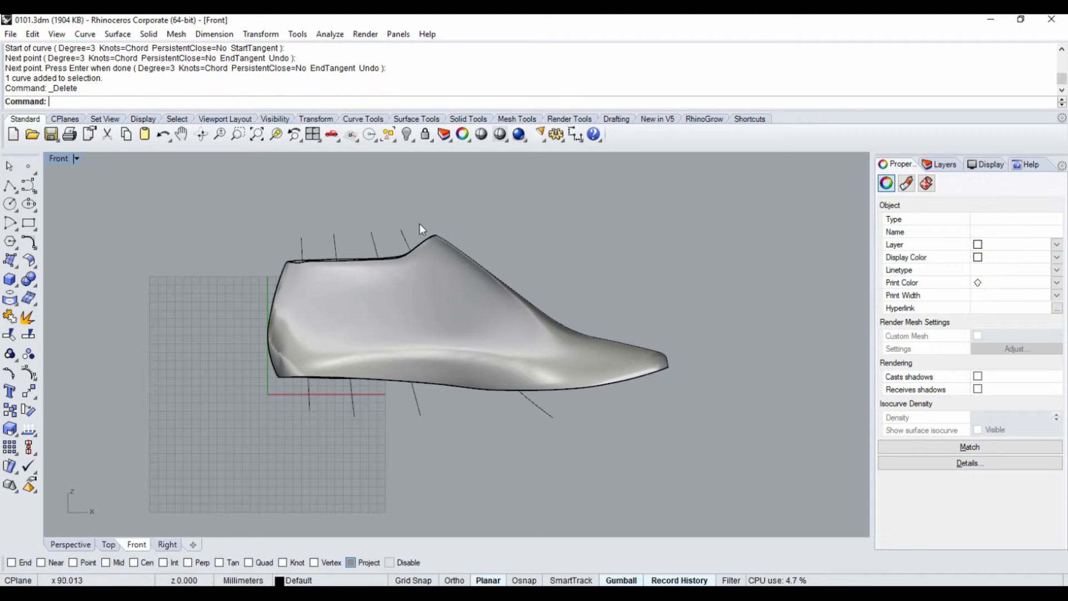
Draw a three-point interpolated curve from above the rear of the instep peak, sweeping across the forefoot to below the toe
{"action": "key", "text": "Return"}
{"action": "left_click", "coordinate": [416, 224]}
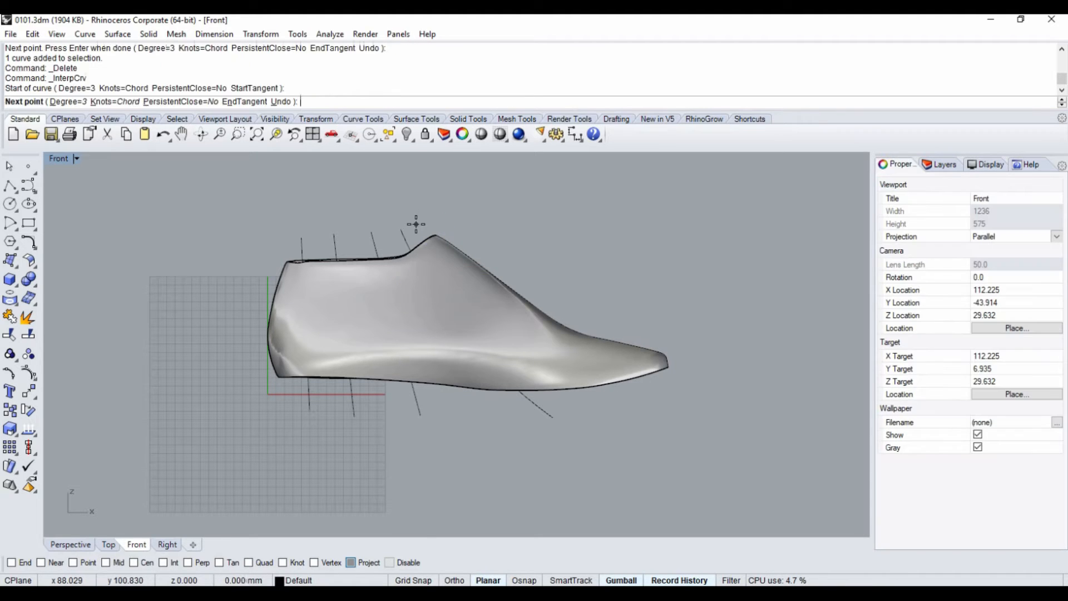
{"action": "left_click", "coordinate": [541, 348]}
{"action": "left_click", "coordinate": [657, 394]}
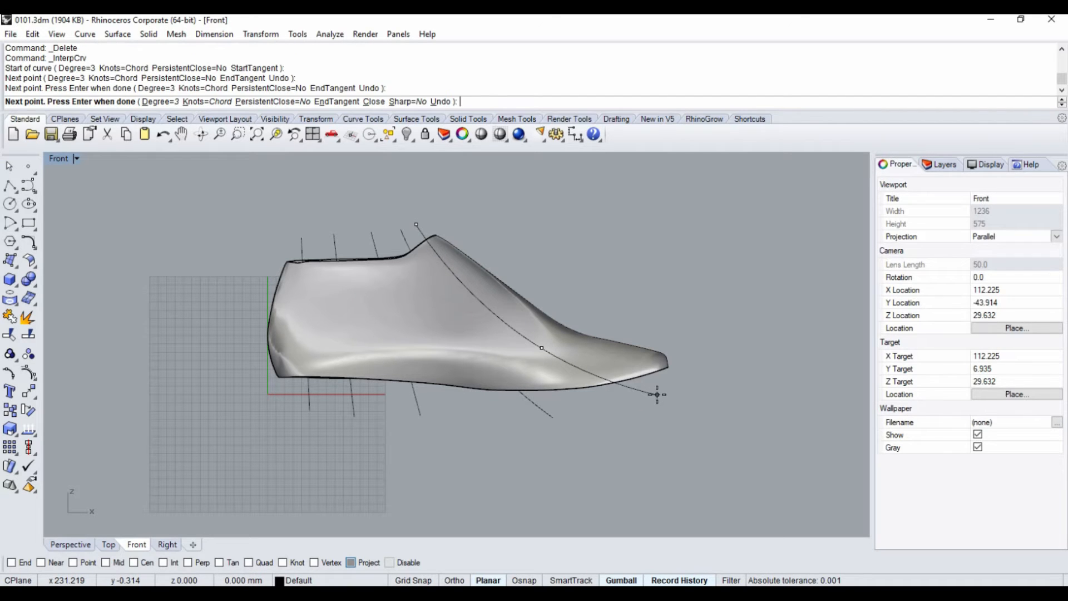
{"action": "key", "text": "Return"}
{"action": "left_click", "coordinate": [610, 394]}
{"action": "left_click", "coordinate": [544, 415]}
{"action": "key", "text": "Escape"}
Draw a three-point interpolated curve from behind the upper heel across the ankle area, rising to end above the instep slope
{"action": "key", "text": "Return"}
{"action": "left_click", "coordinate": [241, 284]}
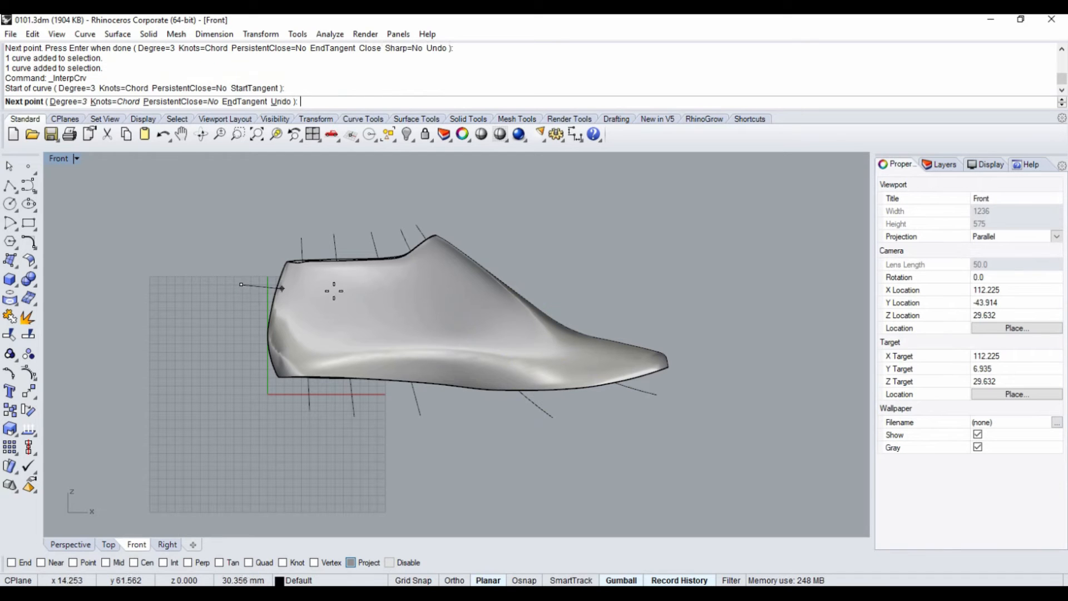
{"action": "left_click", "coordinate": [410, 289]}
{"action": "left_click", "coordinate": [493, 252]}
{"action": "key", "text": "Return"}
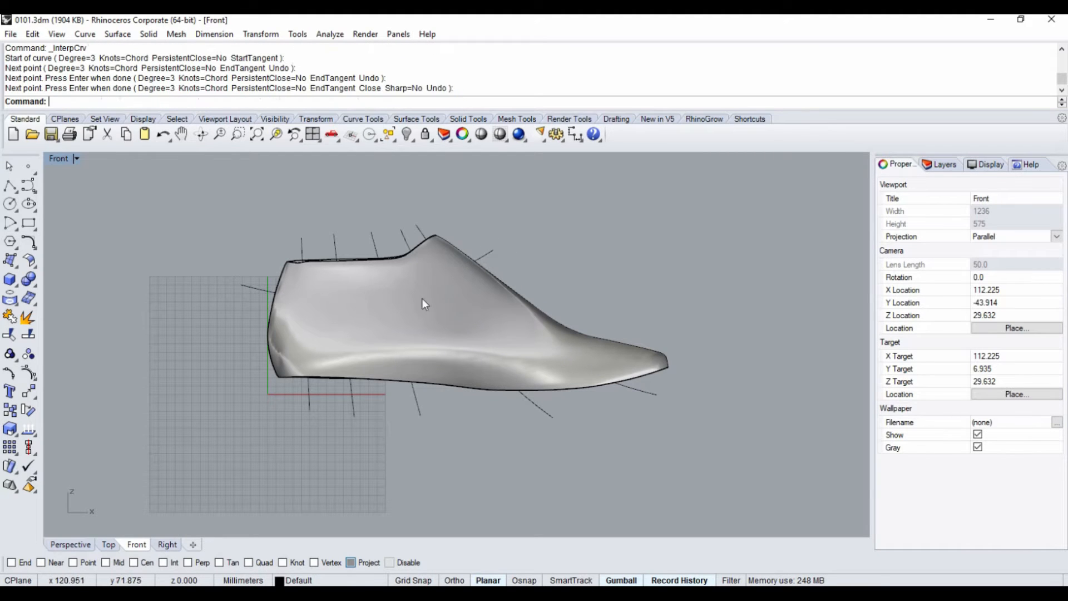
Draw a three-point interpolated curve from behind the mid heel across the last, below the ankle curve, rising to end above the mid instep slope
{"action": "key", "text": "Return"}
{"action": "left_click", "coordinate": [233, 321]}
{"action": "left_click", "coordinate": [397, 319]}
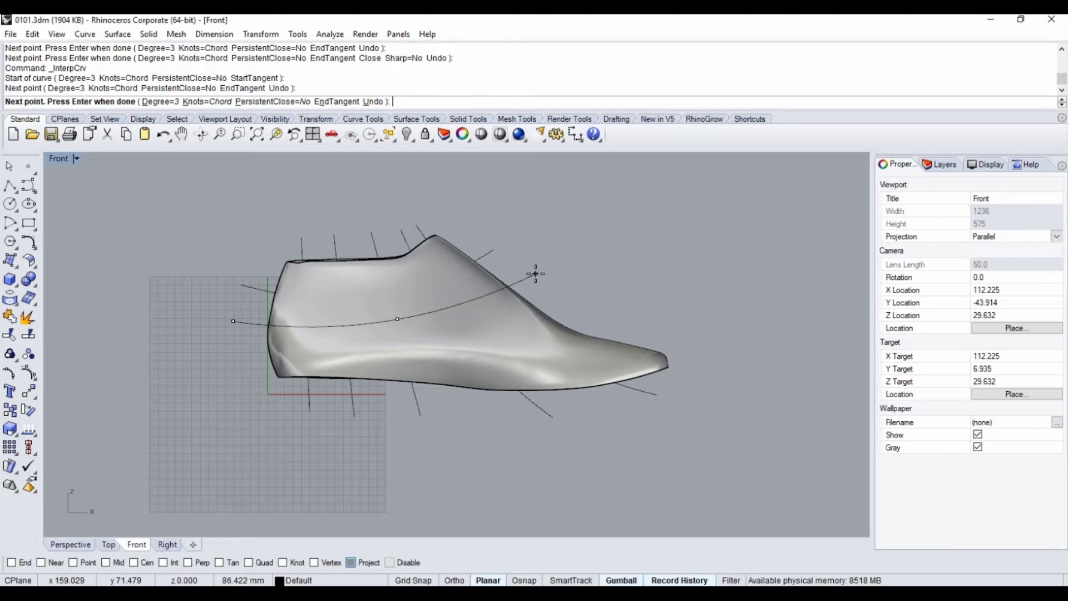
{"action": "left_click", "coordinate": [536, 273]}
{"action": "key", "text": "Return"}
Draw a three-point interpolated curve from behind the lower heel across the last's side, rising to end above the lower instep slope
{"action": "key", "text": "Return"}
{"action": "left_click", "coordinate": [233, 348]}
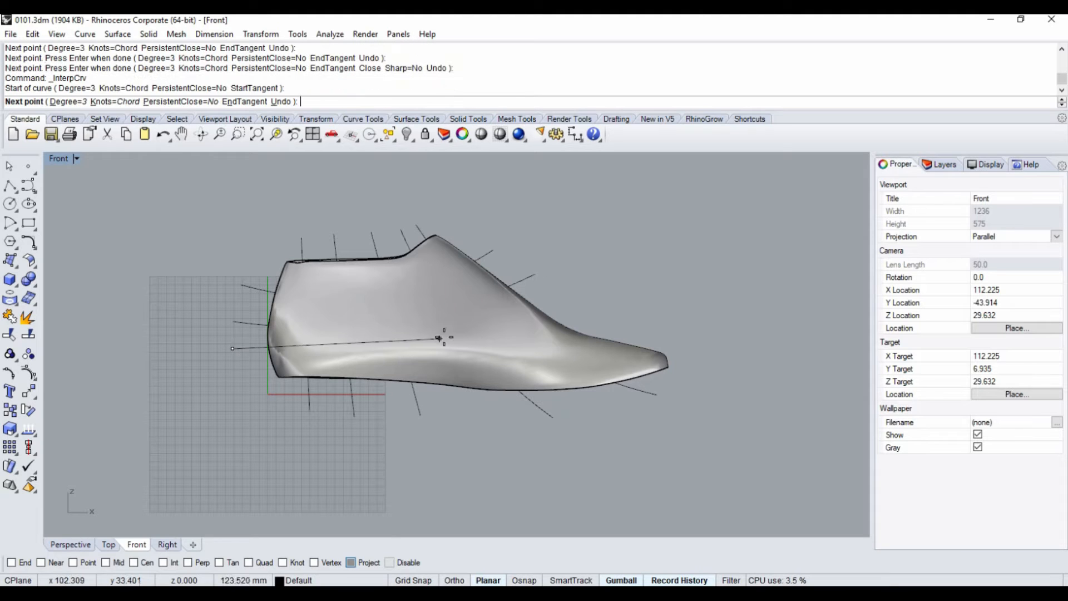
{"action": "left_click", "coordinate": [476, 336]}
{"action": "left_click", "coordinate": [579, 306]}
{"action": "key", "text": "Return"}
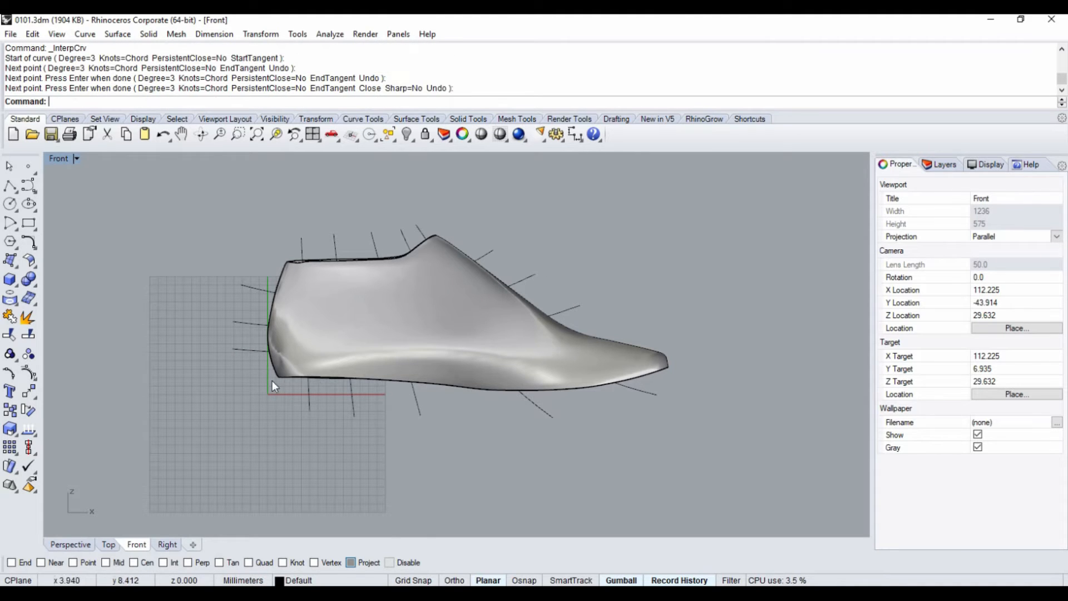
Draw a four-point interpolated curve from behind the heel base, running level just above the sole and rising to end above the toe
{"action": "key", "text": "Return"}
{"action": "left_click", "coordinate": [239, 365]}
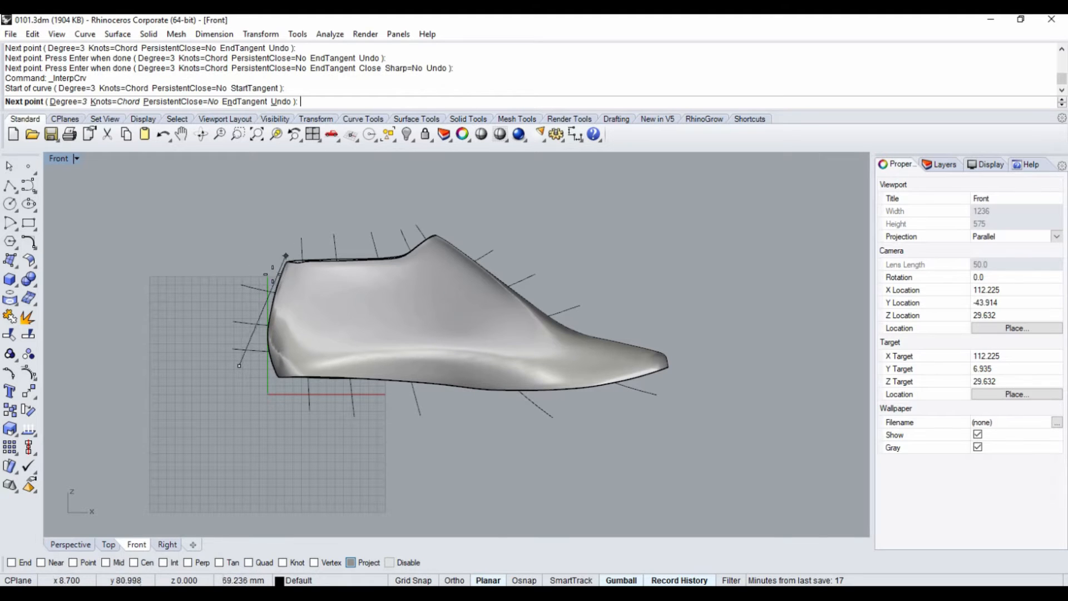
{"action": "left_click", "coordinate": [450, 367]}
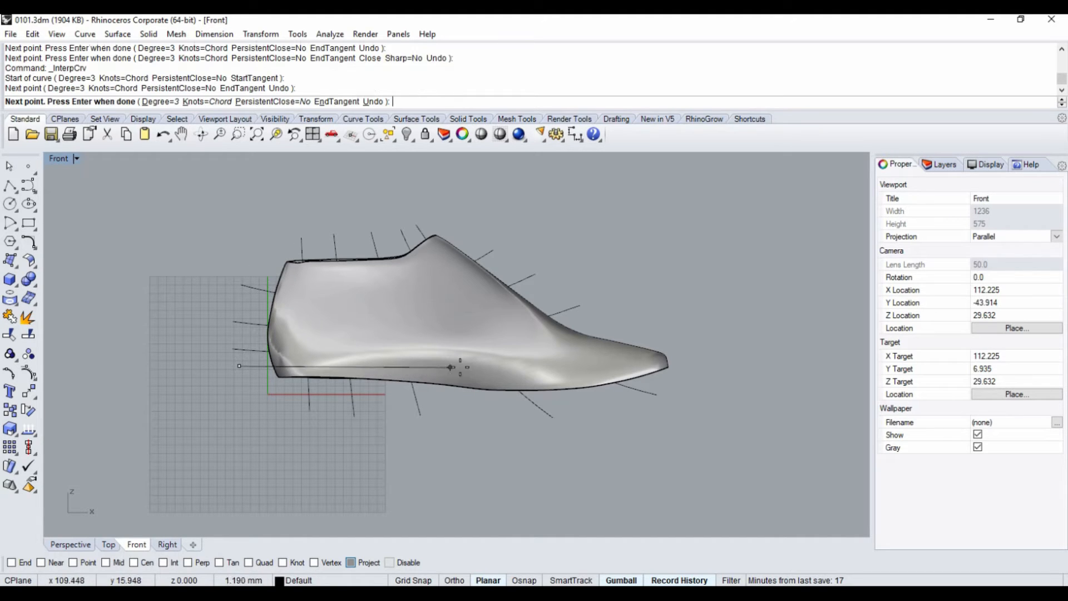
{"action": "left_click", "coordinate": [560, 367]}
{"action": "left_click", "coordinate": [660, 332]}
{"action": "key", "text": "Return"}
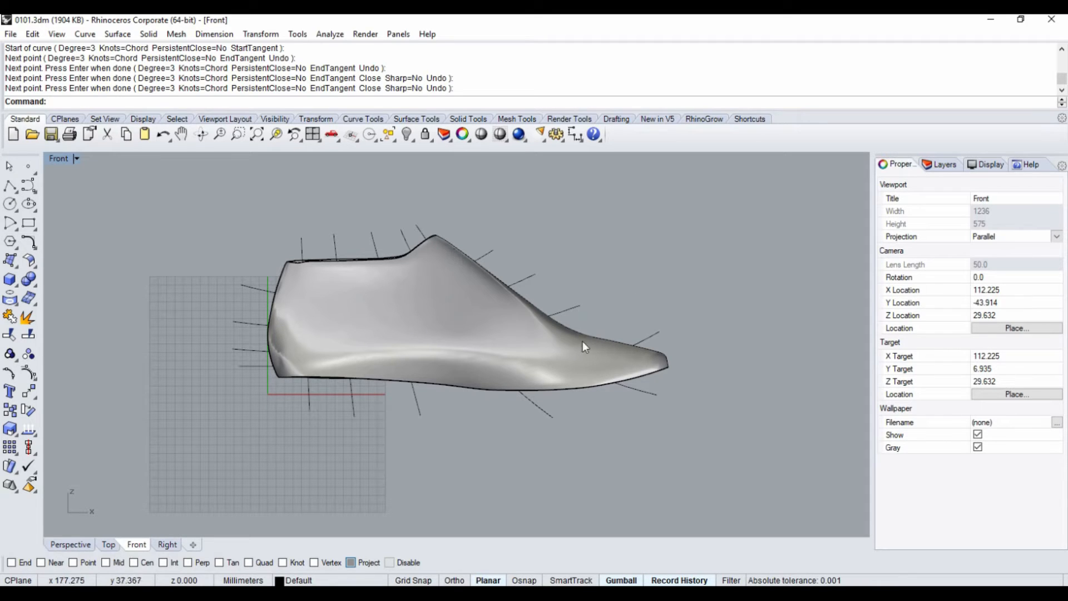
{"action": "key", "text": "Return"}
{"action": "left_click", "coordinate": [621, 311]}
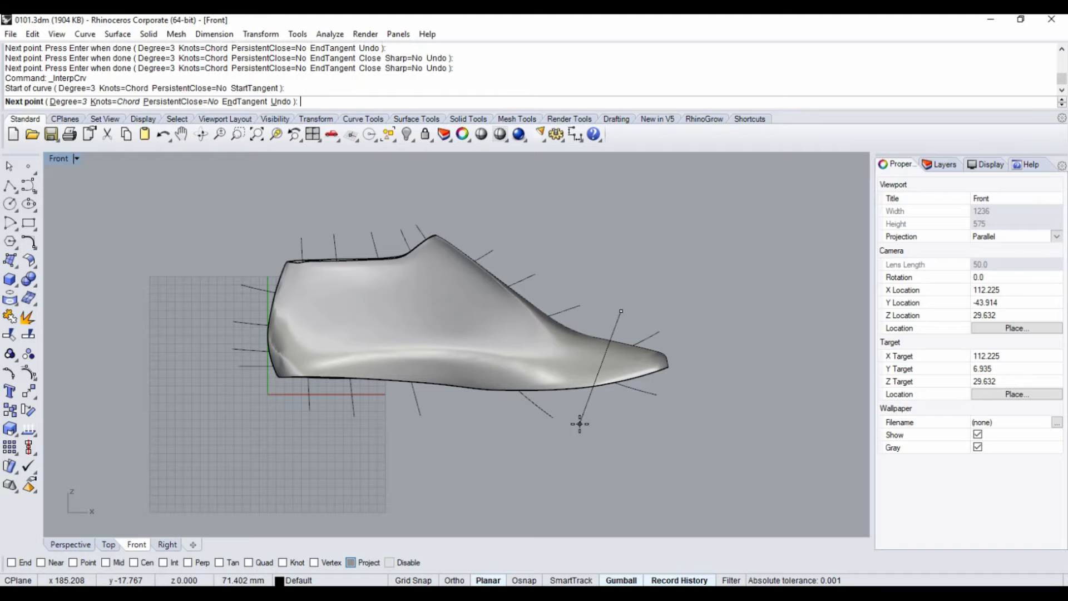
{"action": "key", "text": "Escape"}
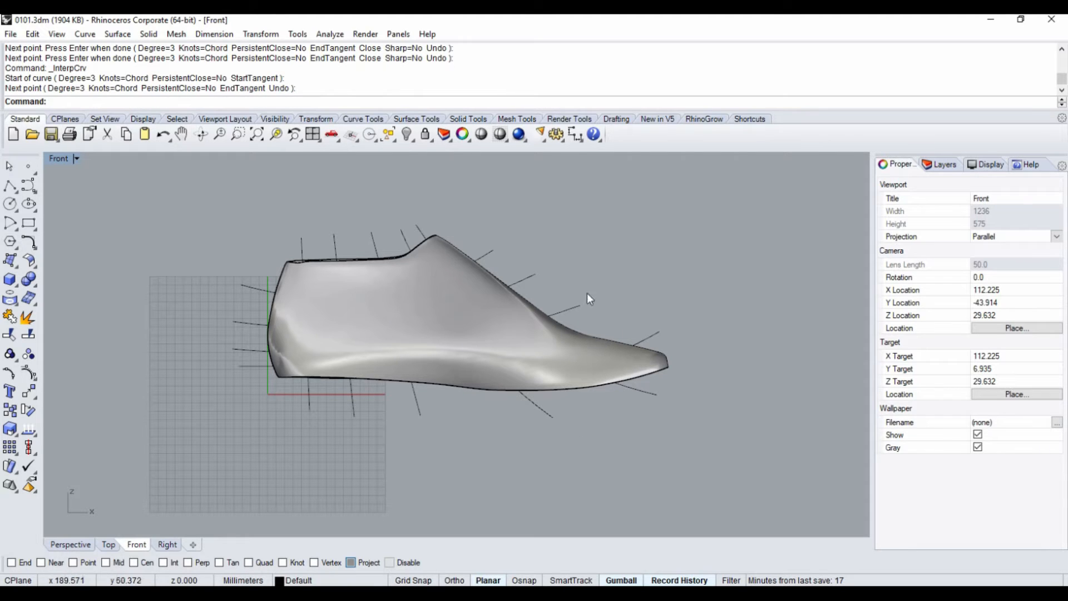
Project all nine section curves onto the last's surface in the Front view, with DeleteInput set to Yes
{"action": "right_click_drag", "start_coordinate": [310, 240], "coordinate": [308, 248]}
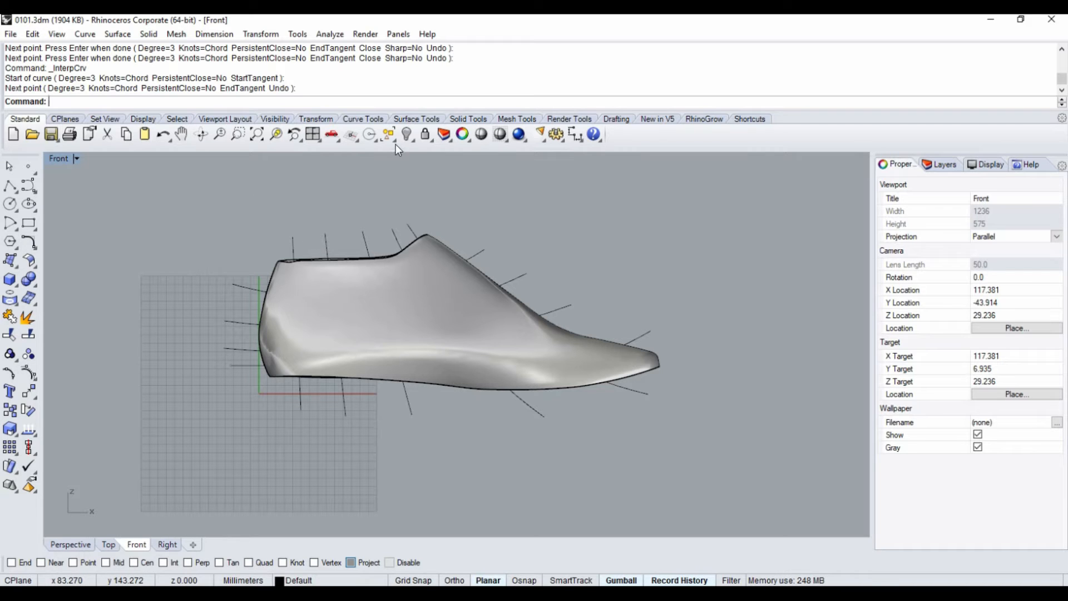
{"action": "left_click_drag", "start_coordinate": [204, 389], "coordinate": [203, 389]}
{"action": "left_click_drag", "start_coordinate": [240, 237], "coordinate": [211, 391]}
{"action": "left_click_drag", "start_coordinate": [377, 226], "coordinate": [369, 235]}
{"action": "left_click_drag", "start_coordinate": [294, 255], "coordinate": [273, 243]}
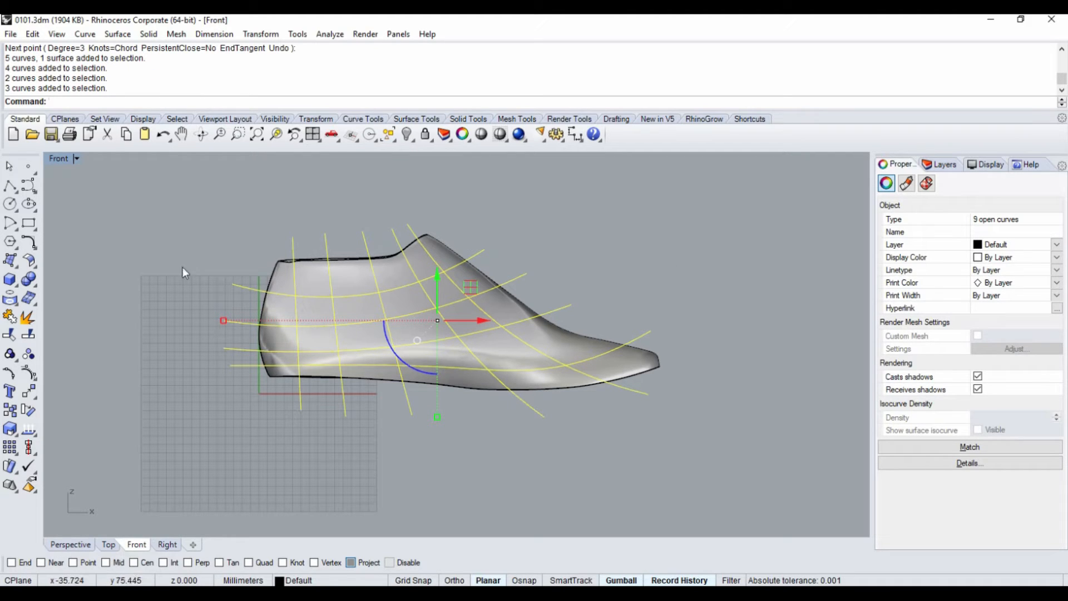
{"action": "left_click", "coordinate": [9, 300]}
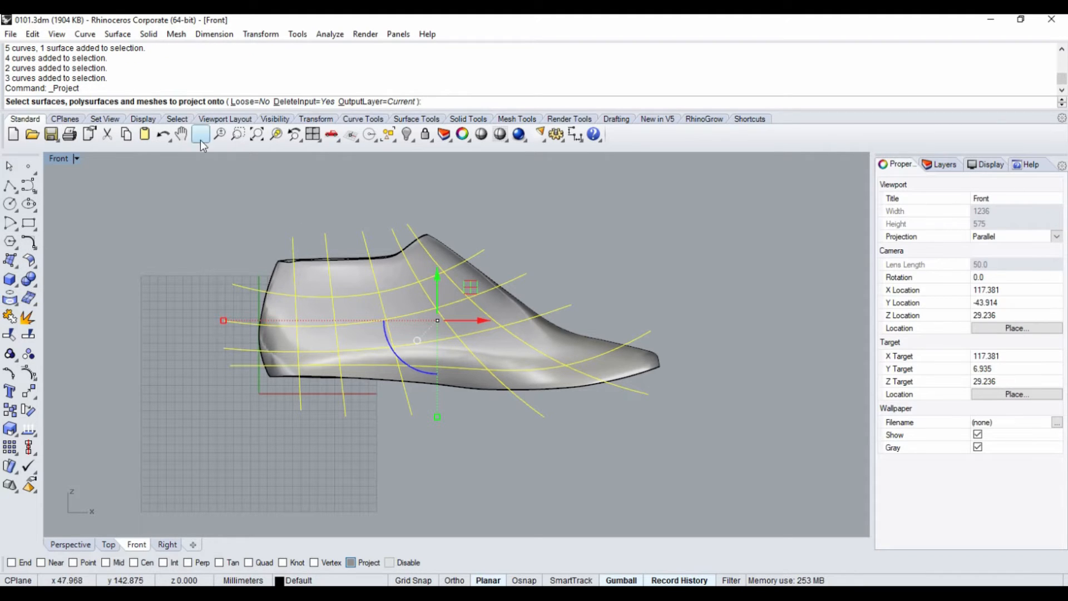
{"action": "left_click", "coordinate": [405, 306]}
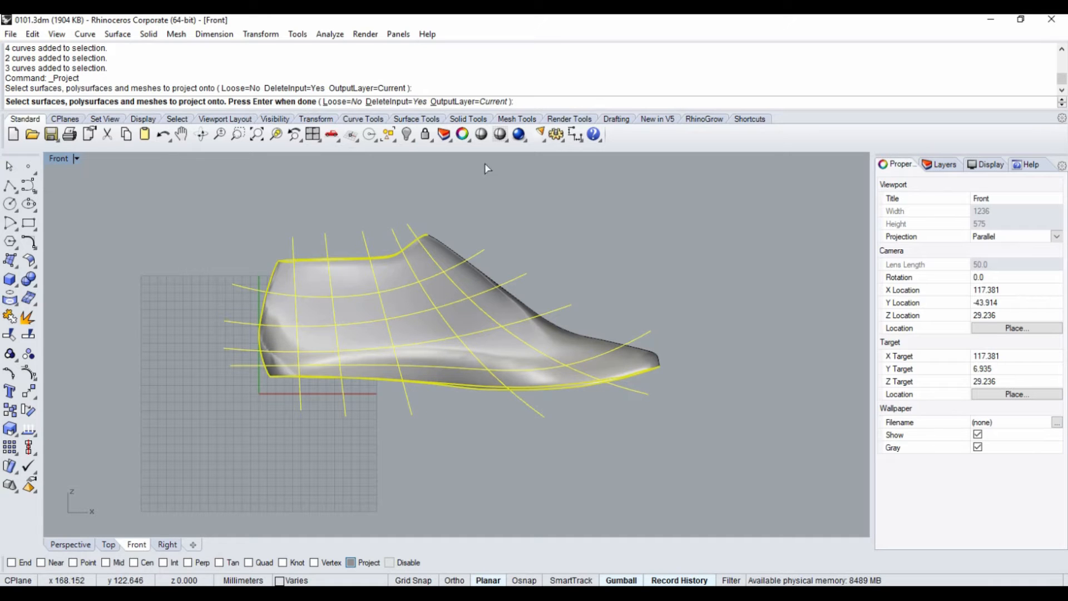
{"action": "key", "text": "Return"}
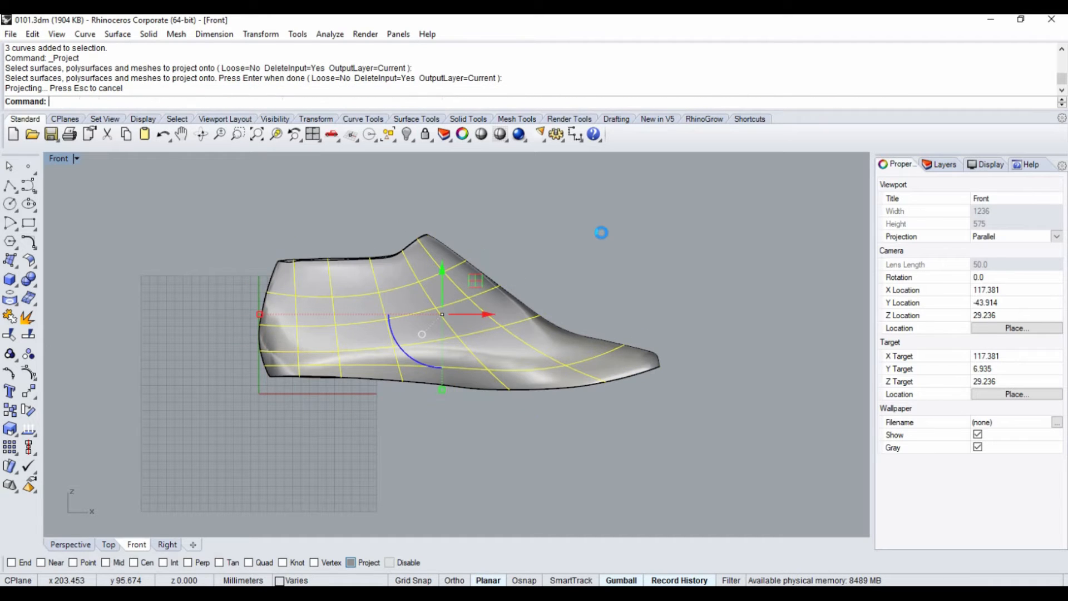
Hide the last's surface in the Perspective view, leaving only the curves displayed
{"action": "double_click", "coordinate": [61, 158]}
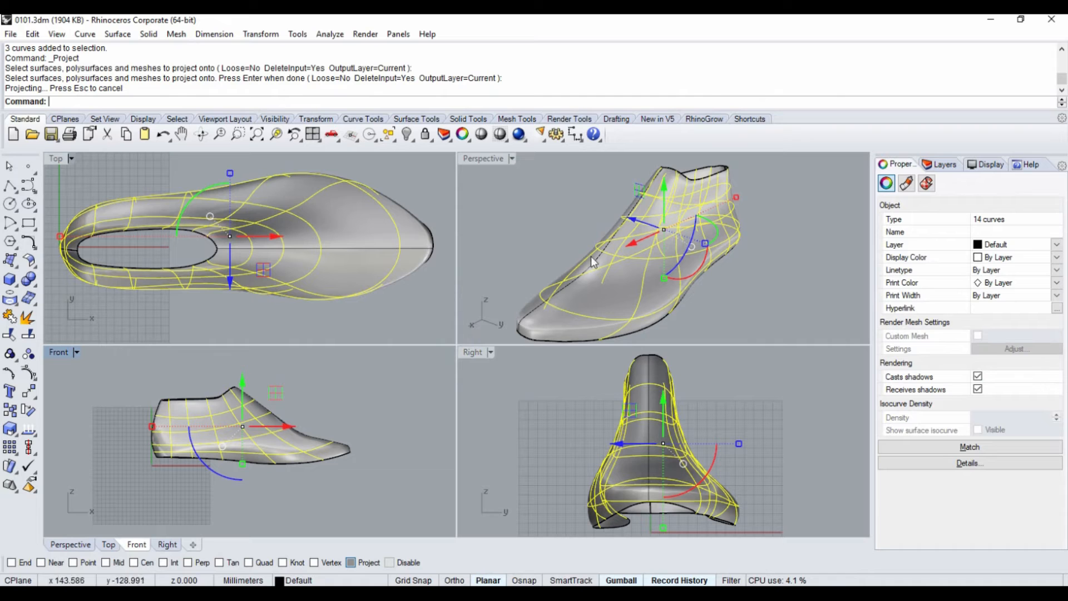
{"action": "double_click", "coordinate": [474, 158]}
{"action": "right_click_drag", "start_coordinate": [588, 273], "coordinate": [736, 288]}
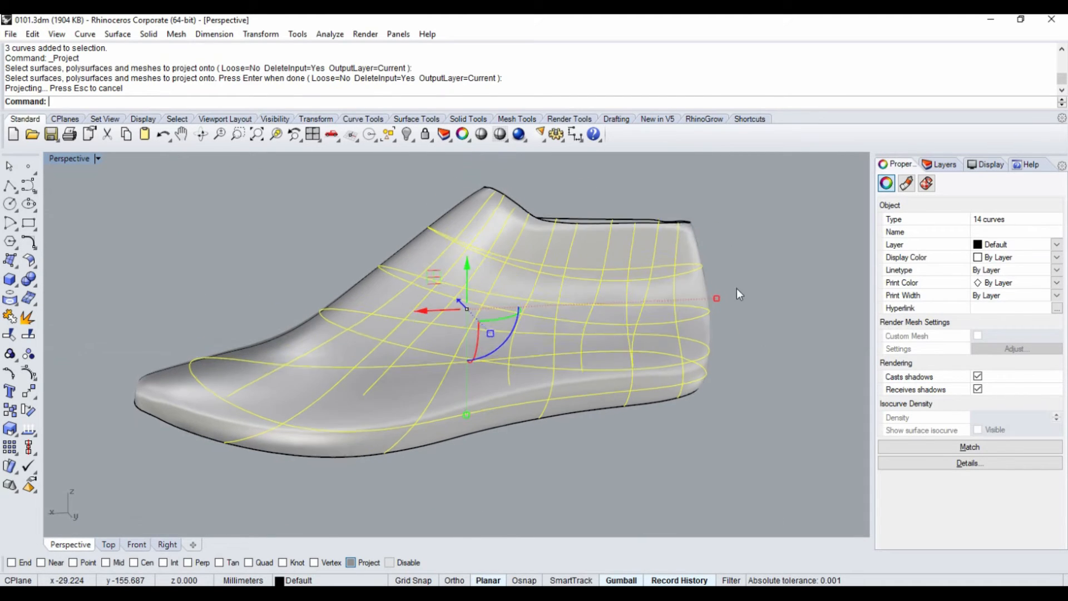
{"action": "key", "text": "Escape"}
{"action": "left_click", "coordinate": [312, 362]}
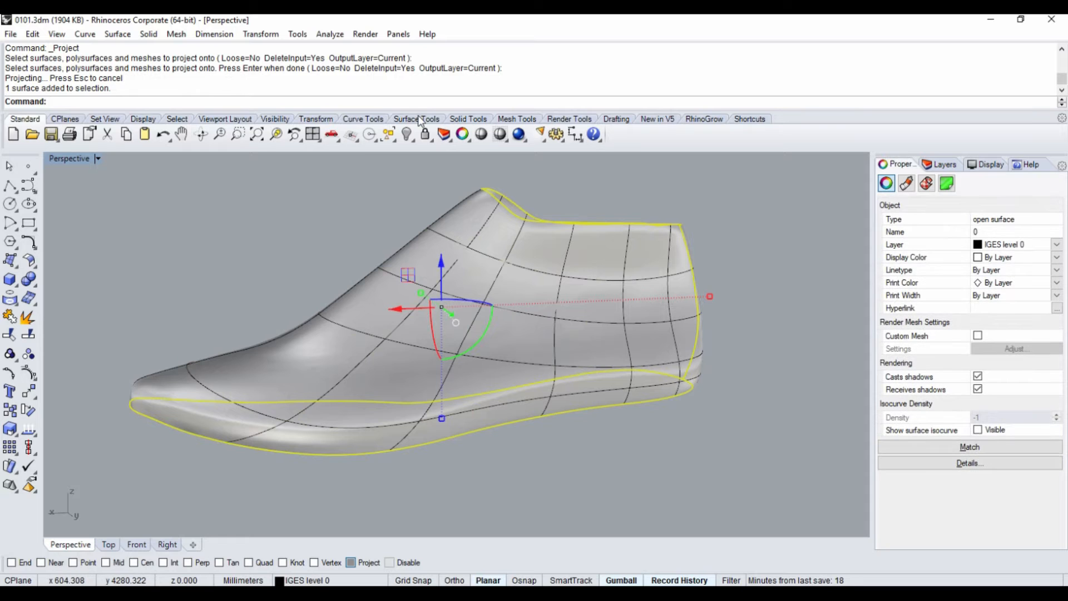
{"action": "left_click", "coordinate": [410, 136]}
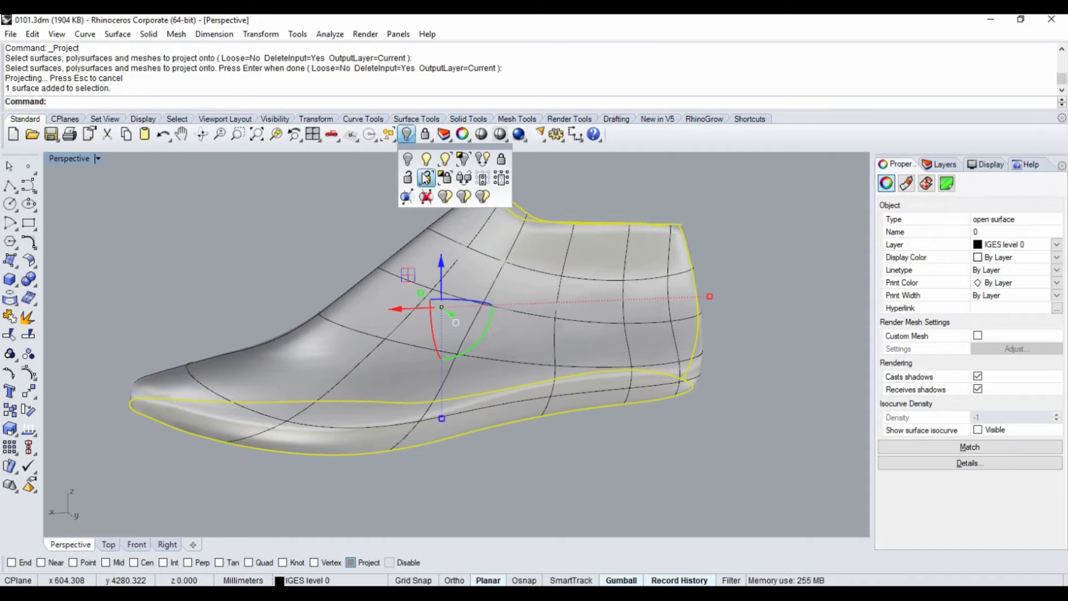
{"action": "left_click", "coordinate": [406, 161]}
Examine the curve network from several angles, checking how the curves meet around the toe and the heel
{"action": "right_click_drag", "start_coordinate": [423, 263], "coordinate": [349, 315]}
{"action": "right_click_drag", "start_coordinate": [301, 460], "coordinate": [245, 399]}
{"action": "scroll", "coordinate": [245, 396], "scroll_direction": "up", "scroll_amount": 3}
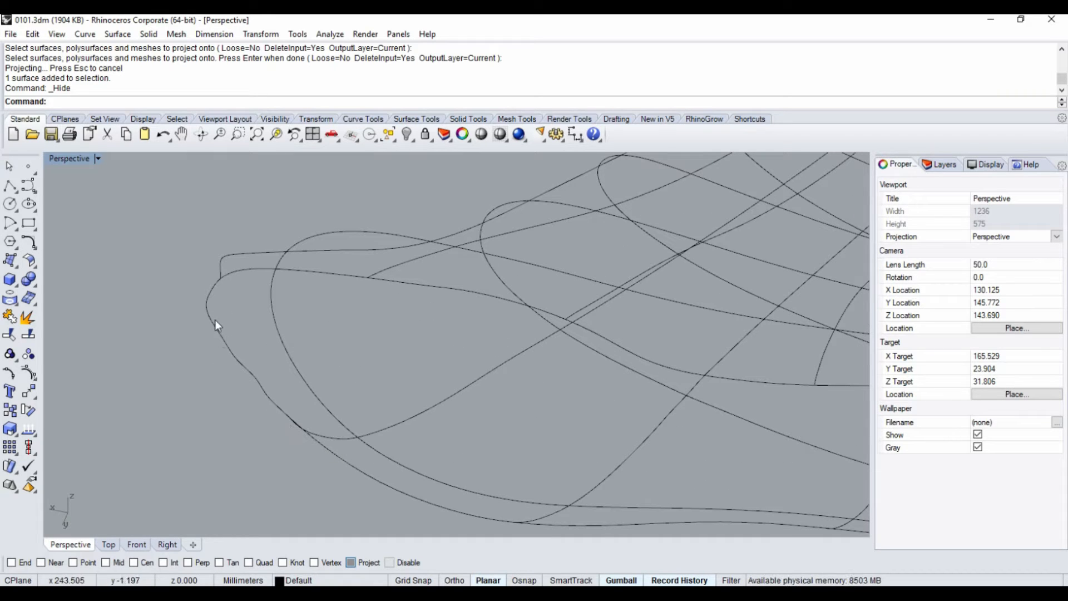
{"action": "right_click_drag", "start_coordinate": [246, 376], "coordinate": [293, 418]}
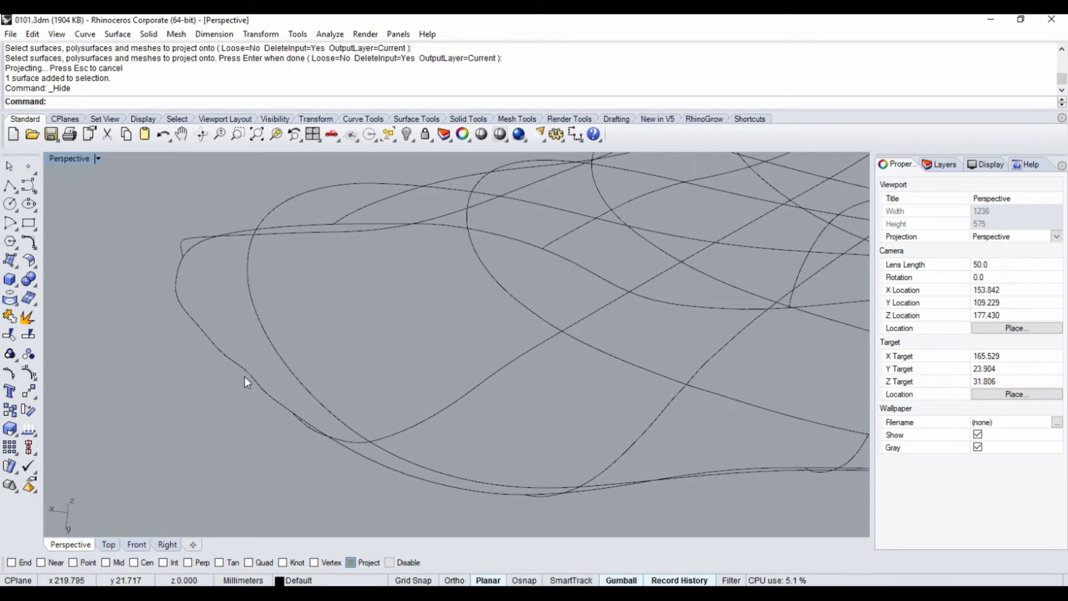
{"action": "scroll", "coordinate": [245, 376], "scroll_direction": "down", "scroll_amount": 3}
{"action": "scroll", "coordinate": [244, 376], "scroll_direction": "up", "scroll_amount": 3}
{"action": "scroll", "coordinate": [681, 245], "scroll_direction": "up", "scroll_amount": 10}
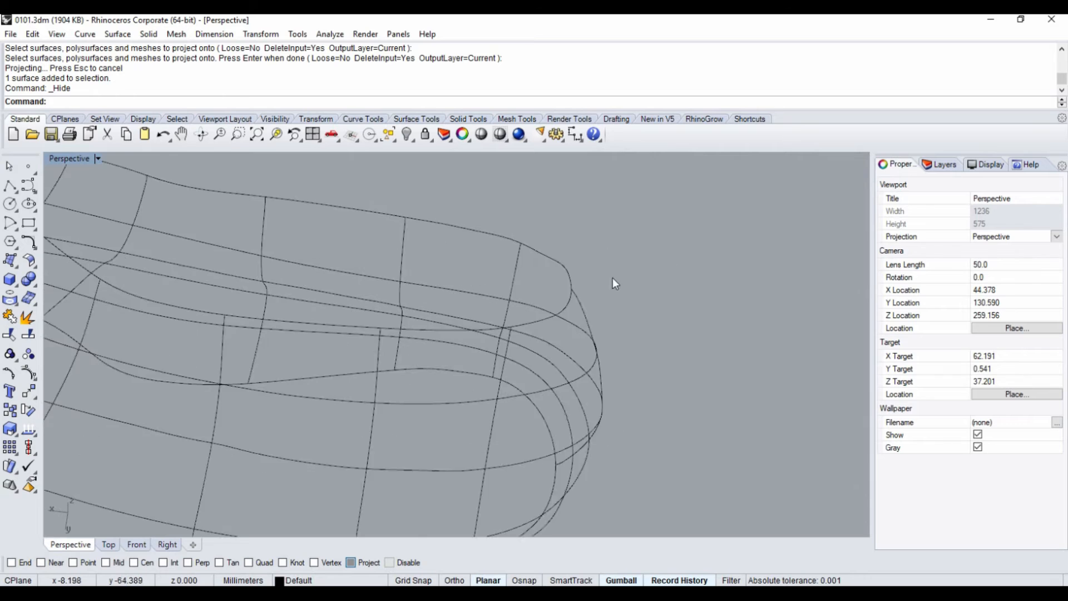
{"action": "scroll", "coordinate": [513, 246], "scroll_direction": "down", "scroll_amount": 6}
{"action": "mouse_move", "coordinate": [516, 255]}
{"action": "right_mouse_down"}
{"action": "mouse_move", "coordinate": [550, 209]}
{"action": "mouse_move", "coordinate": [509, 243]}
{"action": "right_mouse_up"}
{"action": "scroll", "coordinate": [508, 229], "scroll_direction": "up", "scroll_amount": 6}
{"action": "scroll", "coordinate": [510, 225], "scroll_direction": "down", "scroll_amount": 1}
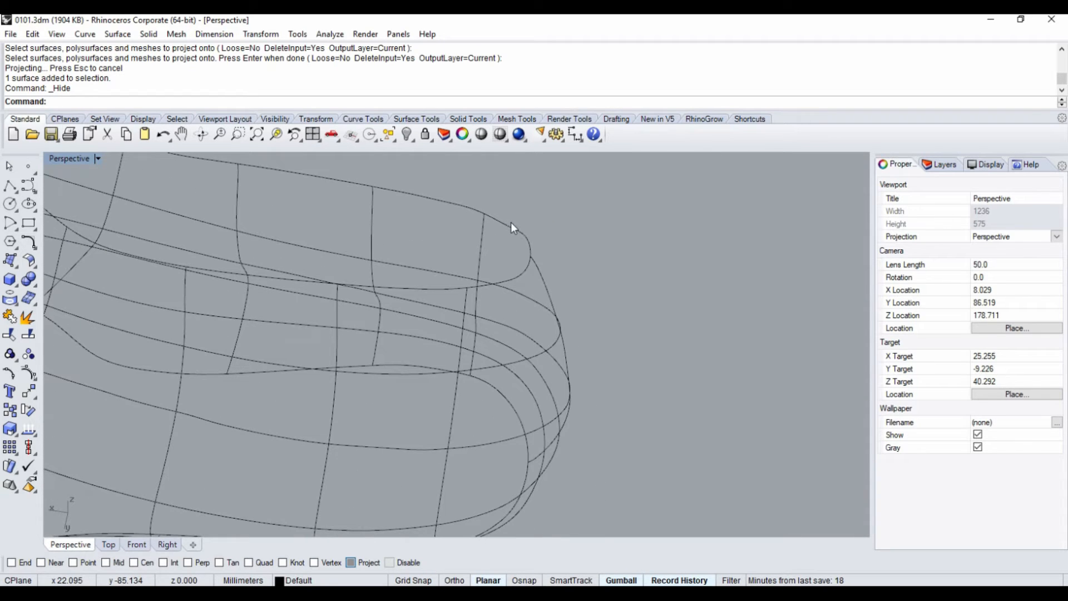
{"action": "scroll", "coordinate": [479, 236], "scroll_direction": "down", "scroll_amount": 5}
{"action": "right_click_drag", "start_coordinate": [310, 232], "coordinate": [453, 371]}
{"action": "scroll", "coordinate": [388, 334], "scroll_direction": "up", "scroll_amount": 2}
{"action": "scroll", "coordinate": [266, 371], "scroll_direction": "up", "scroll_amount": 2}
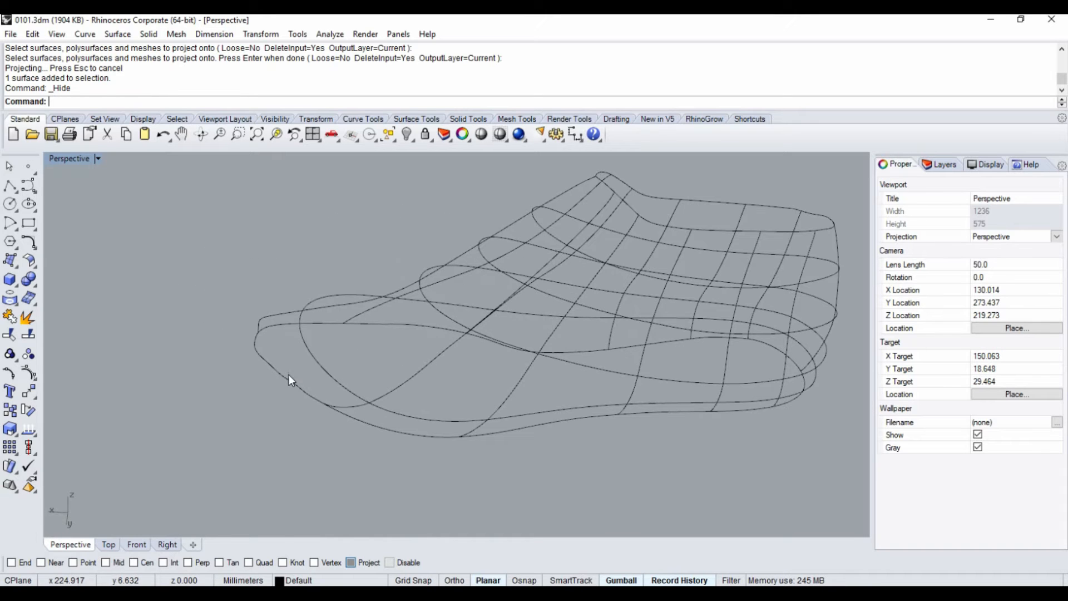
Preview rebuilding the sole outline curve with 12 points at degree 3 and compare it with the original around the toe
{"action": "right_click_drag", "start_coordinate": [391, 385], "coordinate": [255, 430]}
{"action": "left_click", "coordinate": [256, 429]}
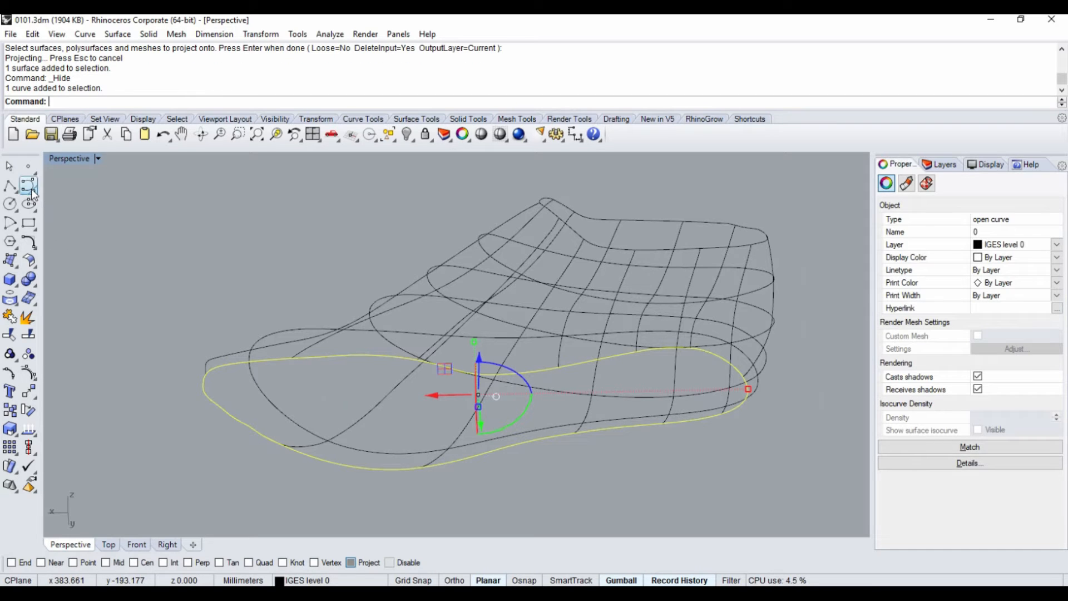
{"action": "left_click", "coordinate": [35, 246]}
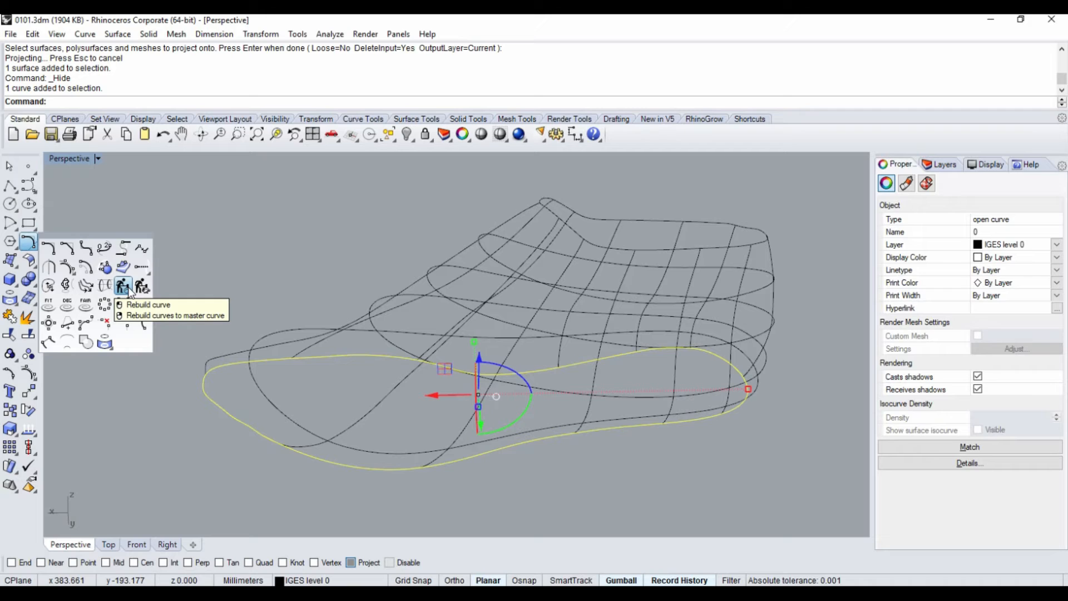
{"action": "left_click", "coordinate": [129, 289]}
{"action": "double_click", "coordinate": [565, 230]}
{"action": "type", "text": "12"}
{"action": "key", "text": "Return"}
{"action": "left_click", "coordinate": [598, 316]}
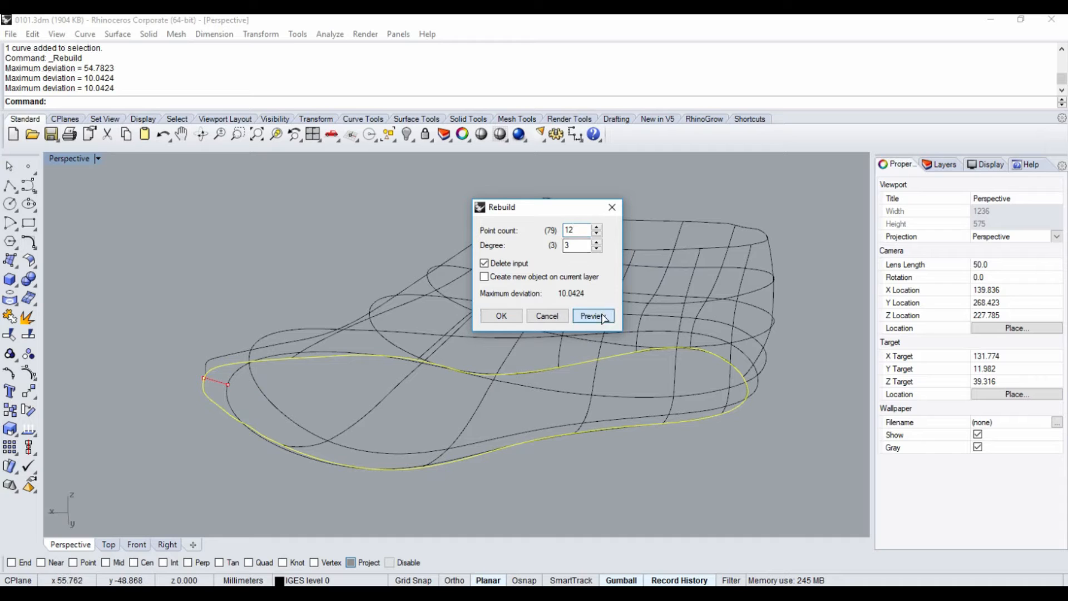
{"action": "scroll", "coordinate": [273, 451], "scroll_direction": "up", "scroll_amount": 5}
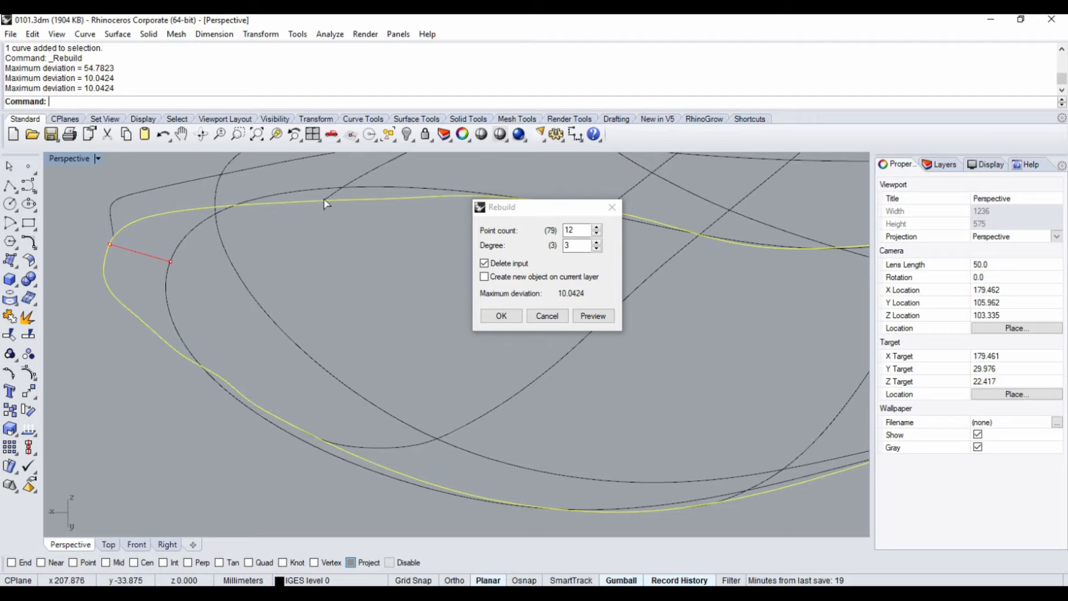
{"action": "right_click_drag", "start_coordinate": [454, 405], "coordinate": [359, 427]}
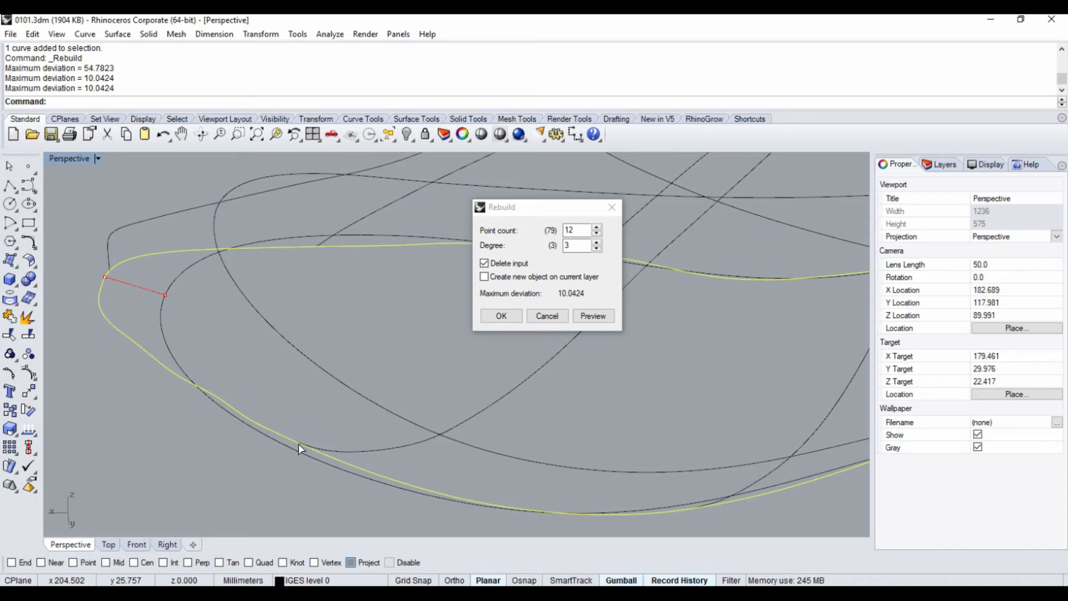
{"action": "right_click_drag", "start_coordinate": [316, 460], "coordinate": [305, 438]}
{"action": "scroll", "coordinate": [305, 479], "scroll_direction": "up", "scroll_amount": 4}
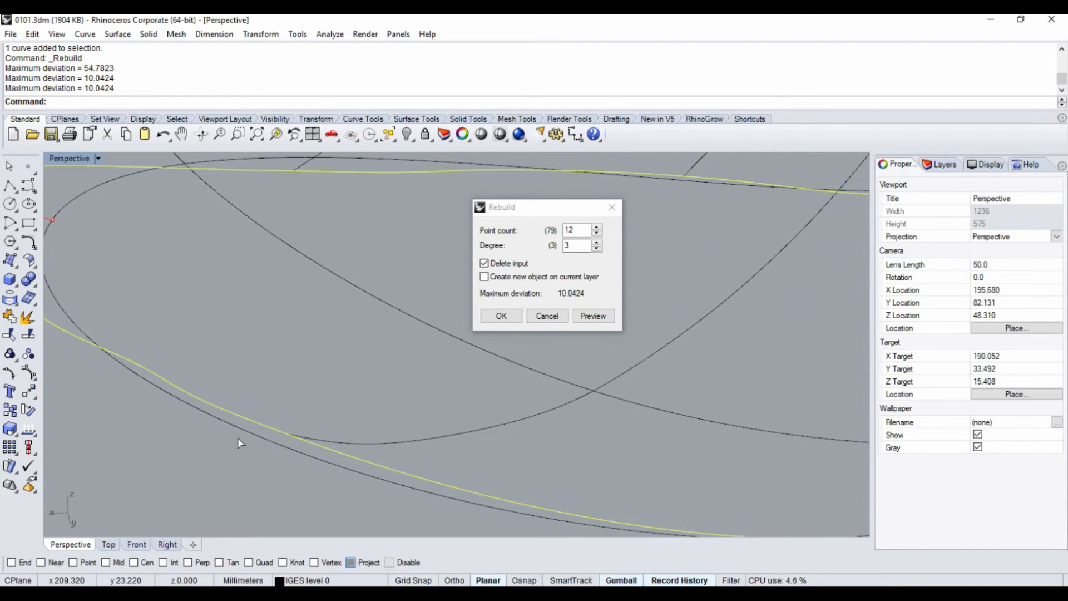
Preview the sole outline rebuild with 50 points, check the gap at the toe tip up close, and cancel the rebuild
{"action": "left_click_drag", "start_coordinate": [580, 231], "coordinate": [544, 234]}
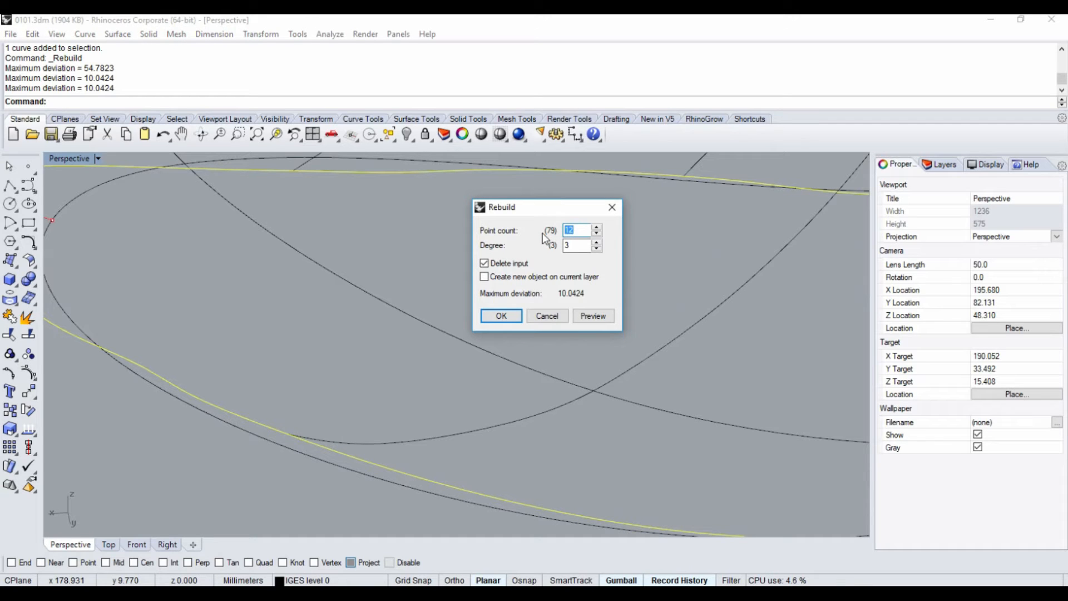
{"action": "key", "text": "Tab"}
{"action": "left_click", "coordinate": [593, 316]}
{"action": "right_click_drag", "start_coordinate": [348, 317], "coordinate": [351, 350]}
{"action": "scroll", "coordinate": [351, 350], "scroll_direction": "down", "scroll_amount": 6}
{"action": "scroll", "coordinate": [153, 256], "scroll_direction": "up", "scroll_amount": 14}
{"action": "scroll", "coordinate": [128, 220], "scroll_direction": "up", "scroll_amount": 5}
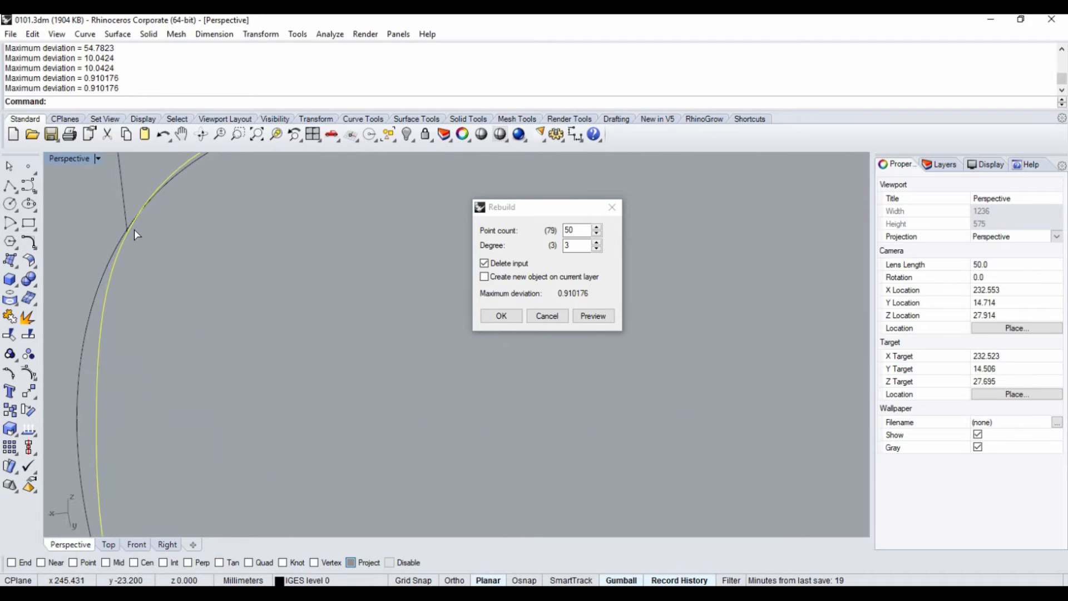
{"action": "scroll", "coordinate": [125, 228], "scroll_direction": "up", "scroll_amount": 2}
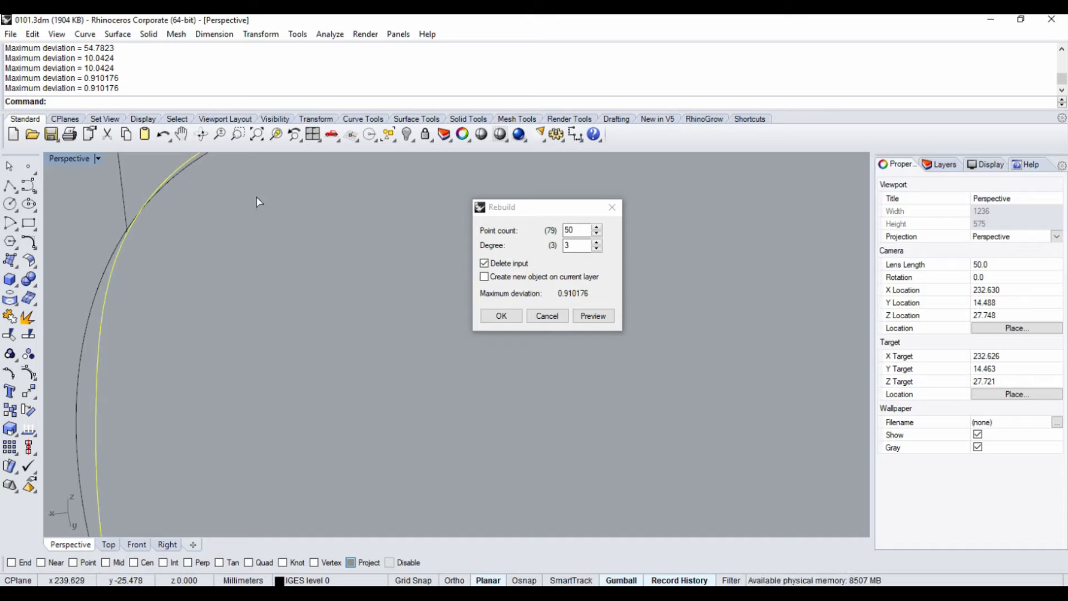
{"action": "left_click", "coordinate": [238, 134]}
{"action": "left_click_drag", "start_coordinate": [108, 211], "coordinate": [149, 245]}
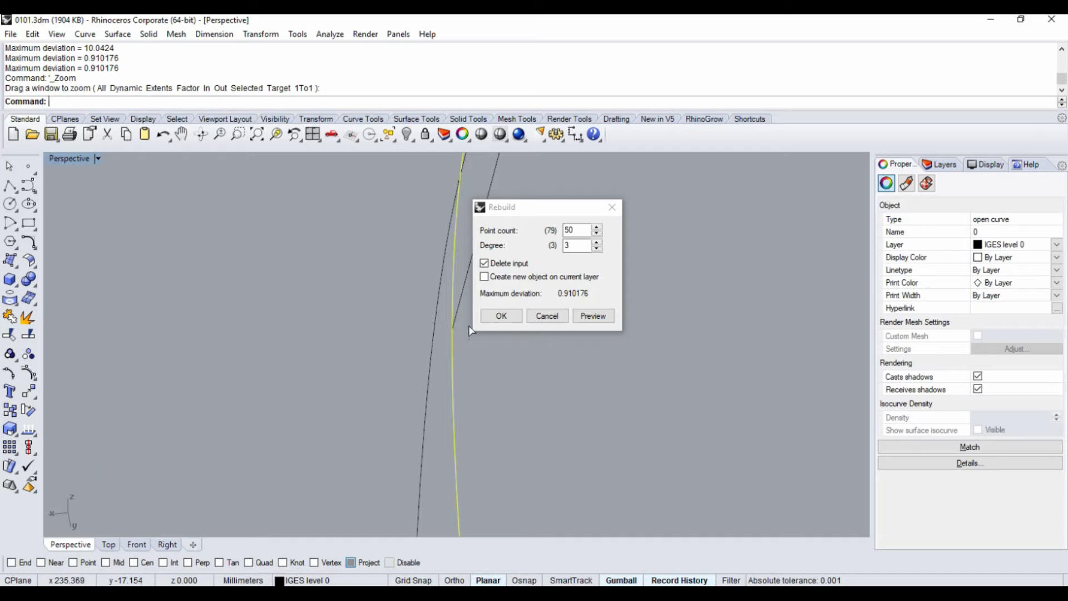
{"action": "scroll", "coordinate": [426, 333], "scroll_direction": "down", "scroll_amount": 8}
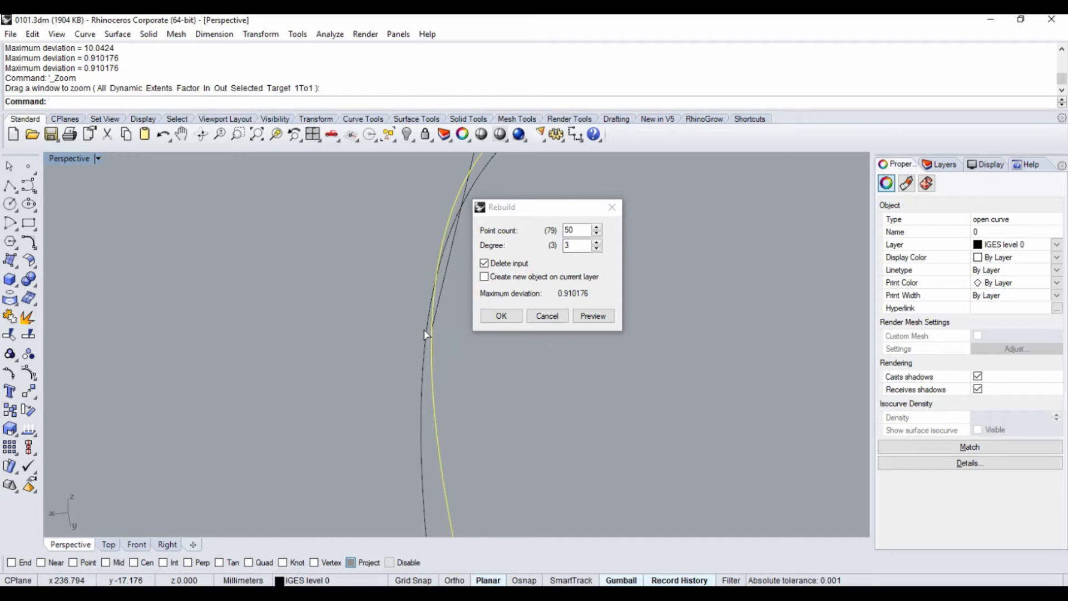
{"action": "left_click", "coordinate": [545, 316]}
{"action": "scroll", "coordinate": [544, 315], "scroll_direction": "down", "scroll_amount": 5}
{"action": "right_click_drag", "start_coordinate": [720, 305], "coordinate": [514, 395], "text": "shift"}
{"action": "scroll", "coordinate": [519, 320], "scroll_direction": "up", "scroll_amount": 6}
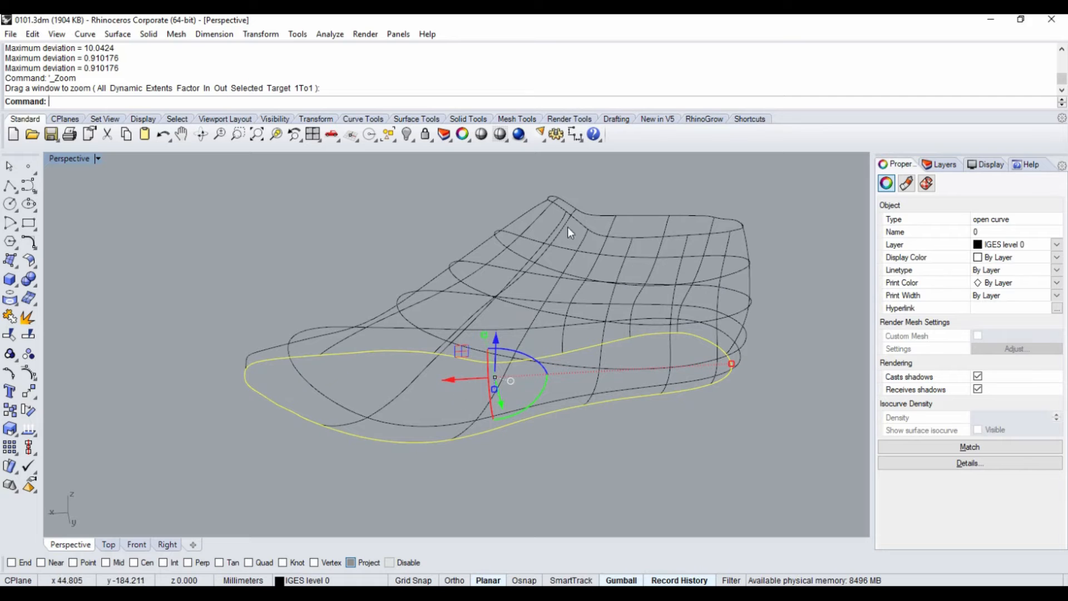
{"action": "right_click_drag", "start_coordinate": [564, 265], "coordinate": [440, 337]}
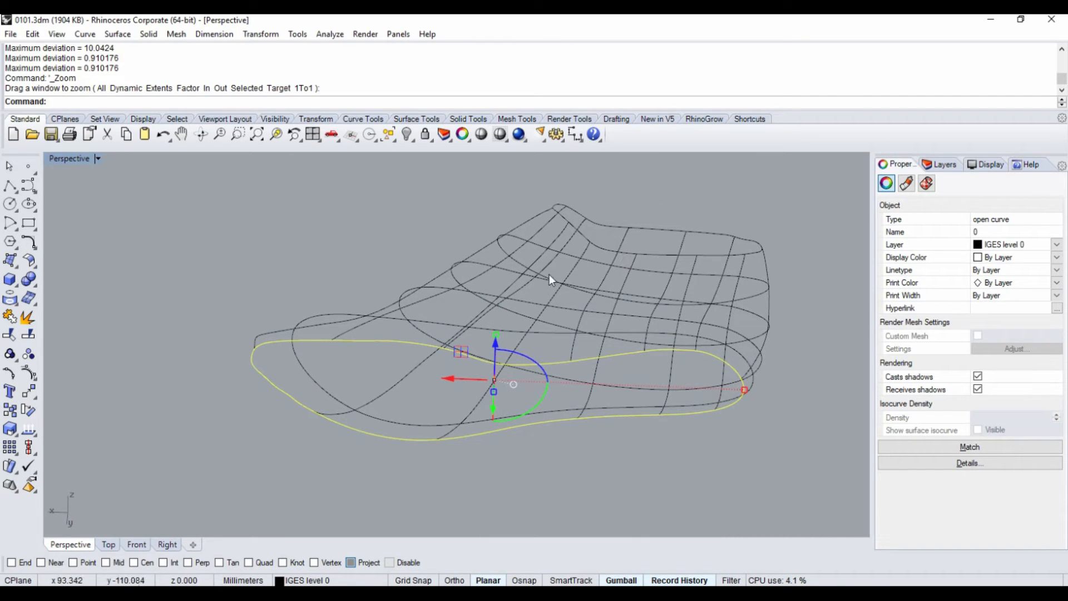
Display the control points of the sole outline curve and examine the outline's shape around the toe from several angles
{"action": "key", "text": "Escape"}
{"action": "scroll", "coordinate": [292, 431], "scroll_direction": "up", "scroll_amount": 8}
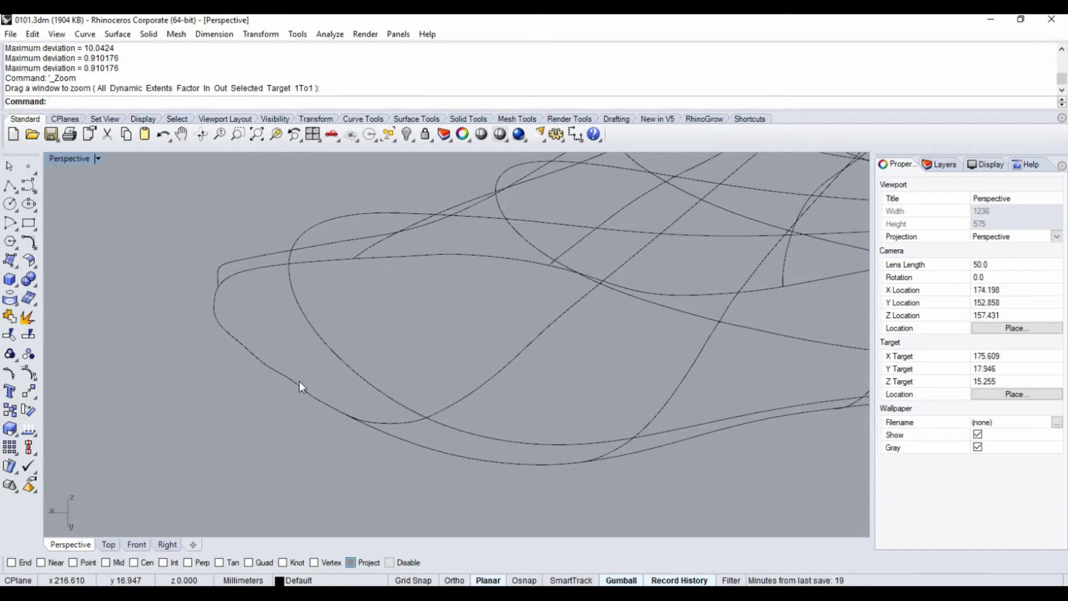
{"action": "left_click", "coordinate": [28, 354]}
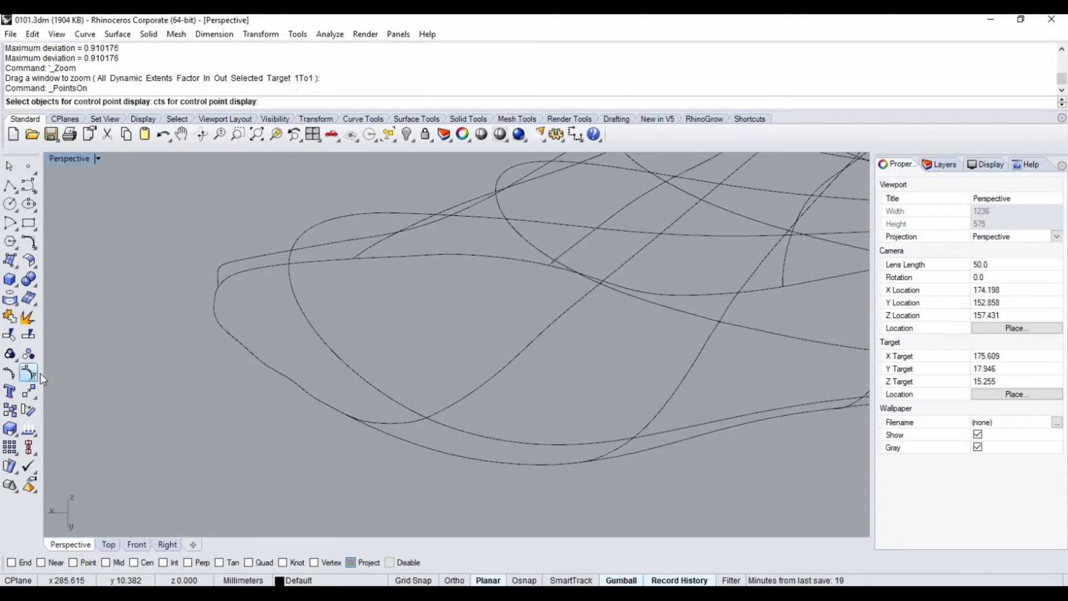
{"action": "left_click", "coordinate": [252, 354]}
{"action": "key", "text": "Return"}
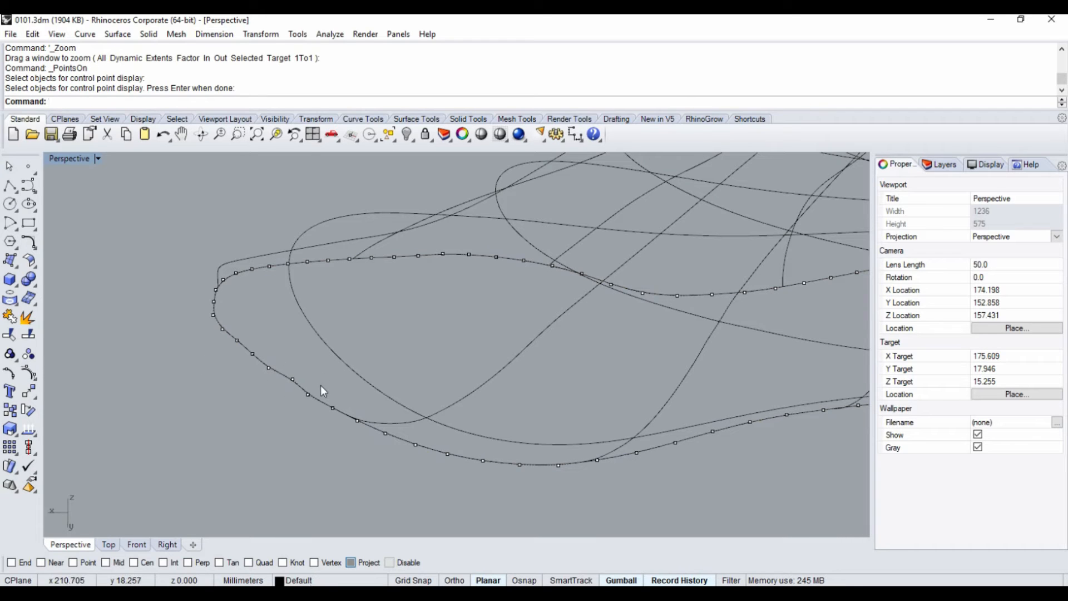
{"action": "right_click_drag", "start_coordinate": [283, 361], "coordinate": [177, 368]}
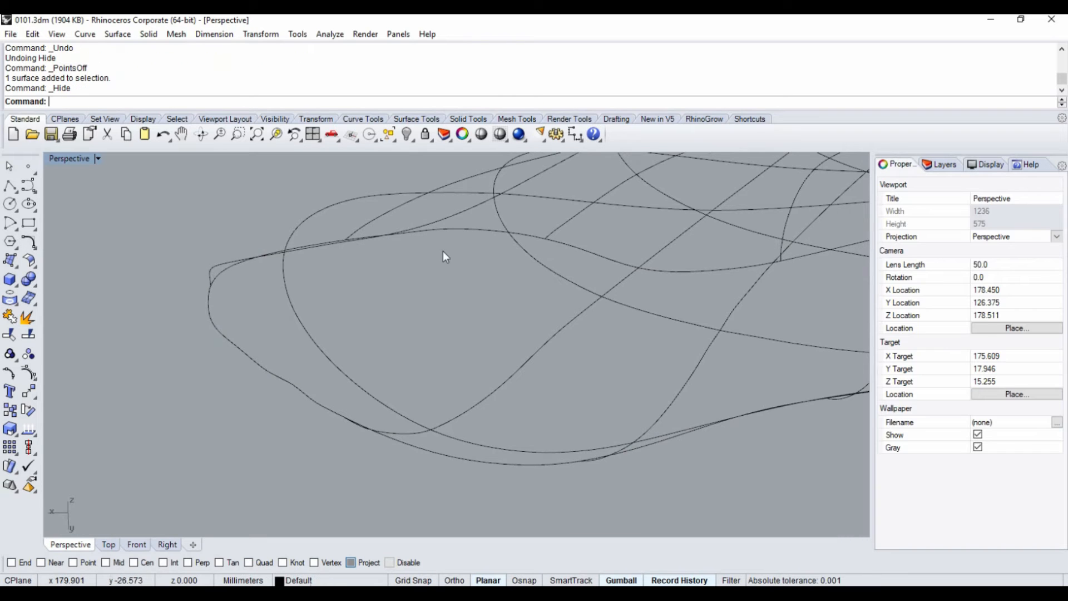
{"action": "right_click_drag", "start_coordinate": [442, 251], "coordinate": [434, 284]}
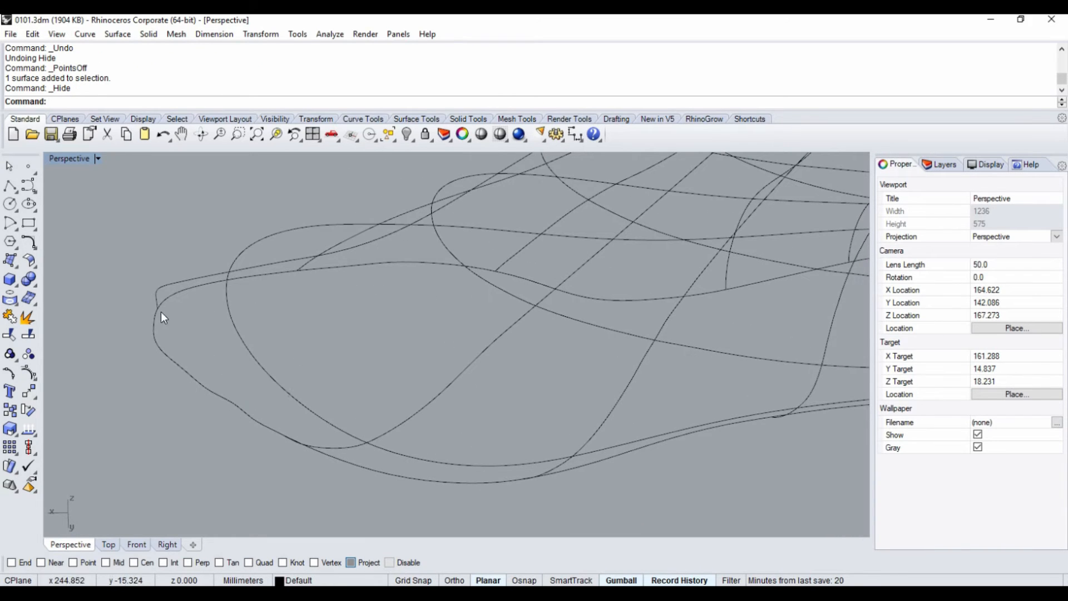
{"action": "right_click_drag", "start_coordinate": [296, 435], "coordinate": [227, 397]}
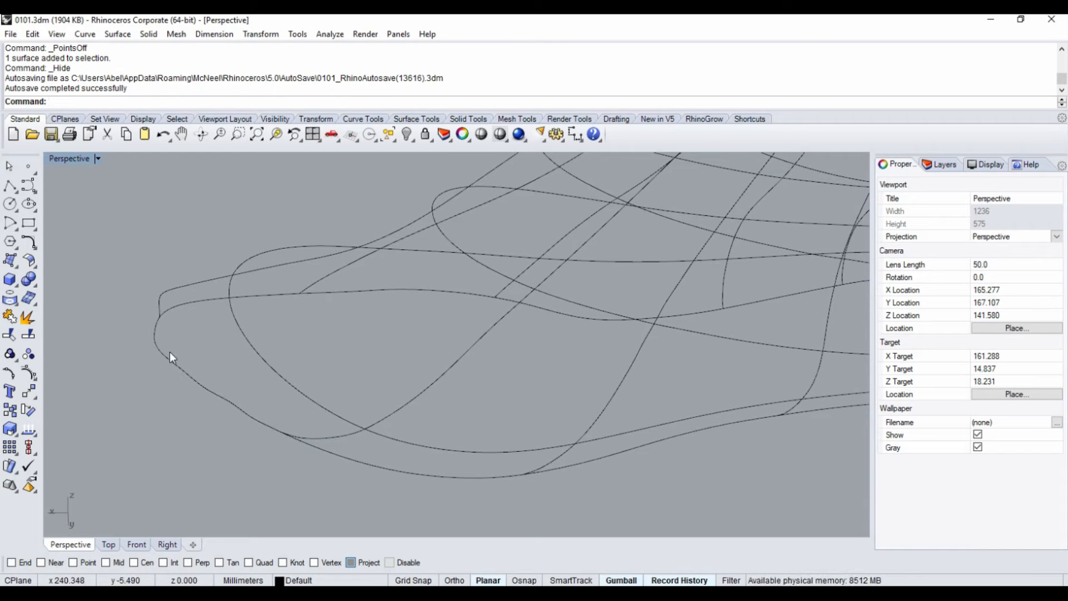
{"action": "right_click_drag", "start_coordinate": [278, 431], "coordinate": [255, 418]}
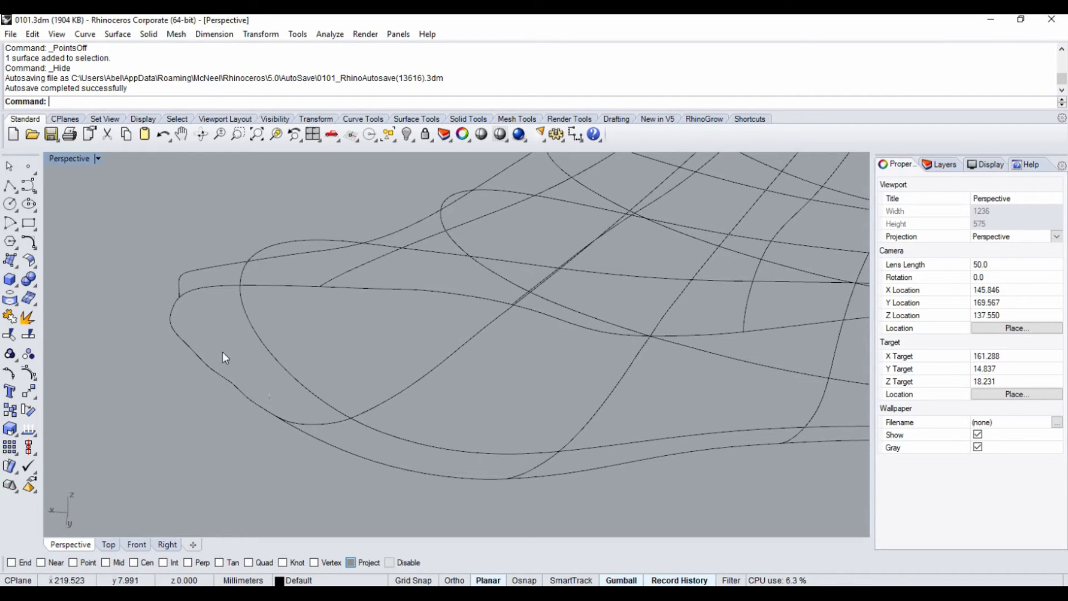
Split the sole outline curve at the toe using the centre profile curve and the front section curve as cutting objects
{"action": "left_click", "coordinate": [28, 335]}
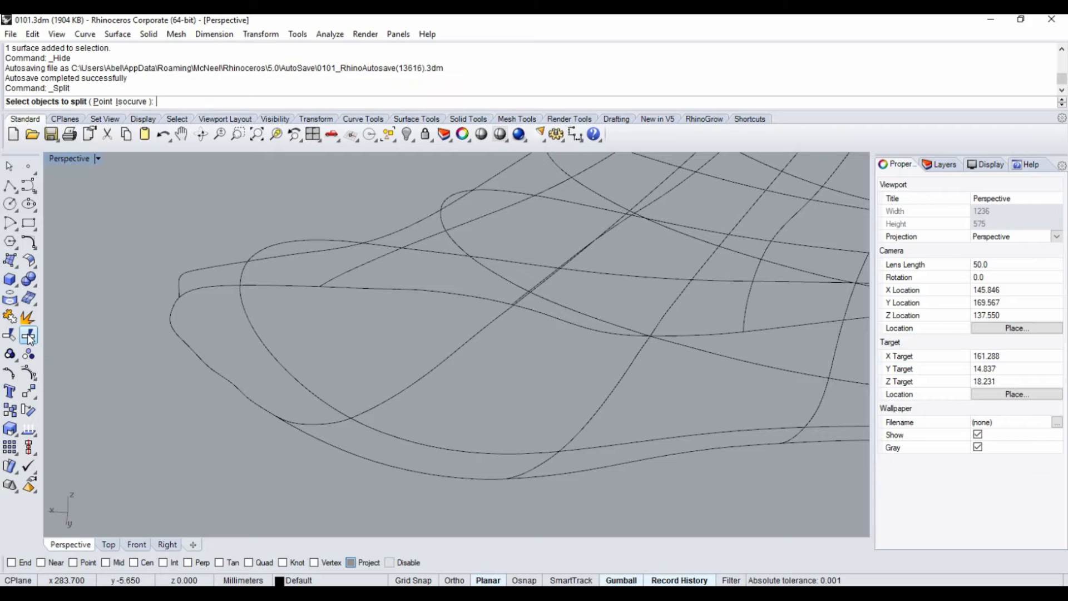
{"action": "left_click", "coordinate": [205, 364]}
{"action": "key", "text": "Return"}
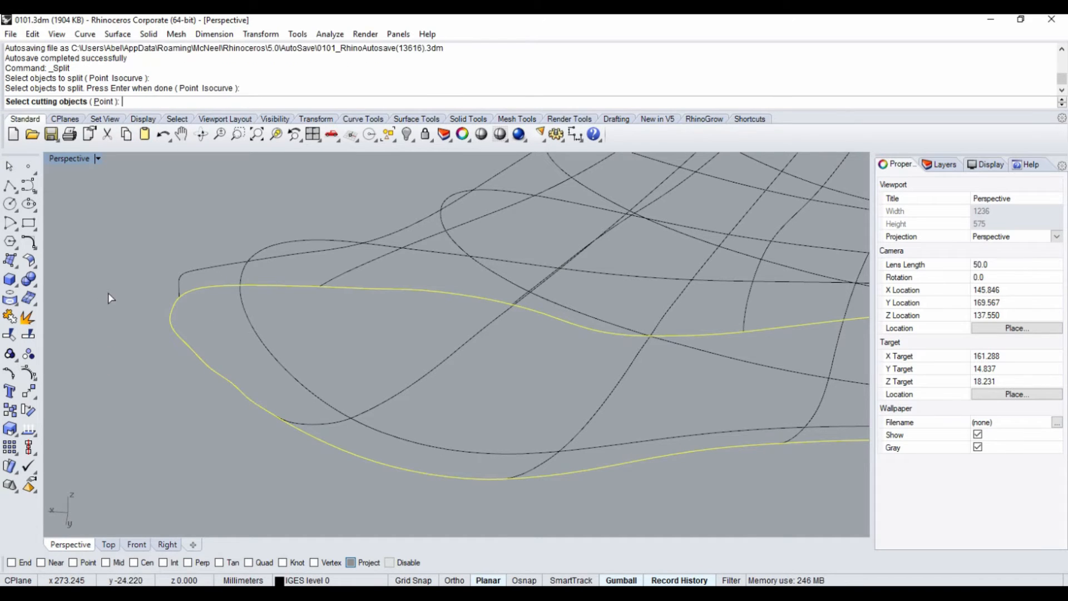
{"action": "left_click", "coordinate": [203, 269]}
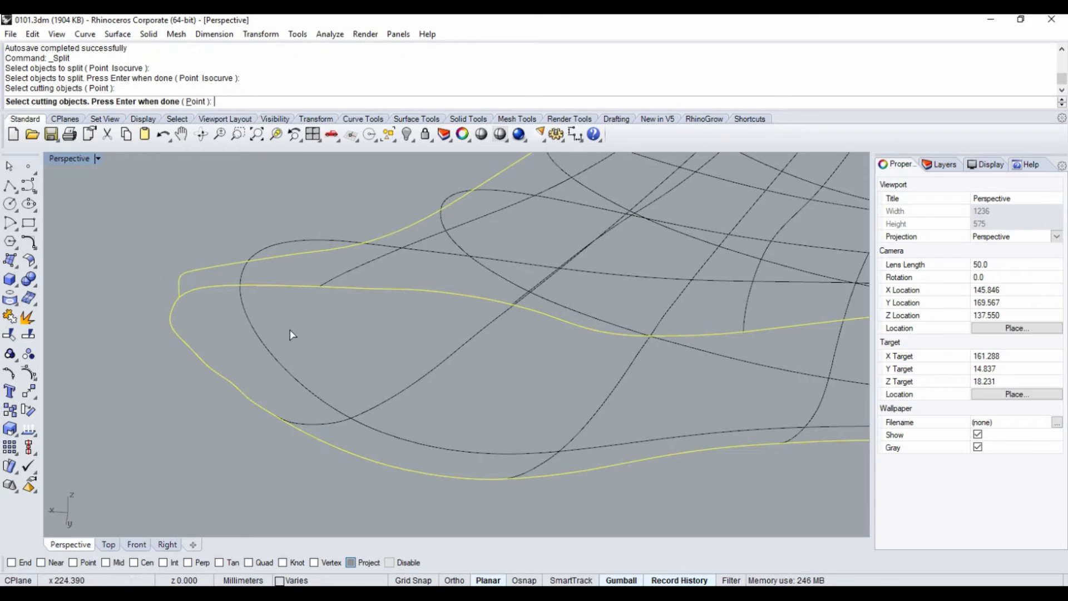
{"action": "left_click", "coordinate": [385, 410]}
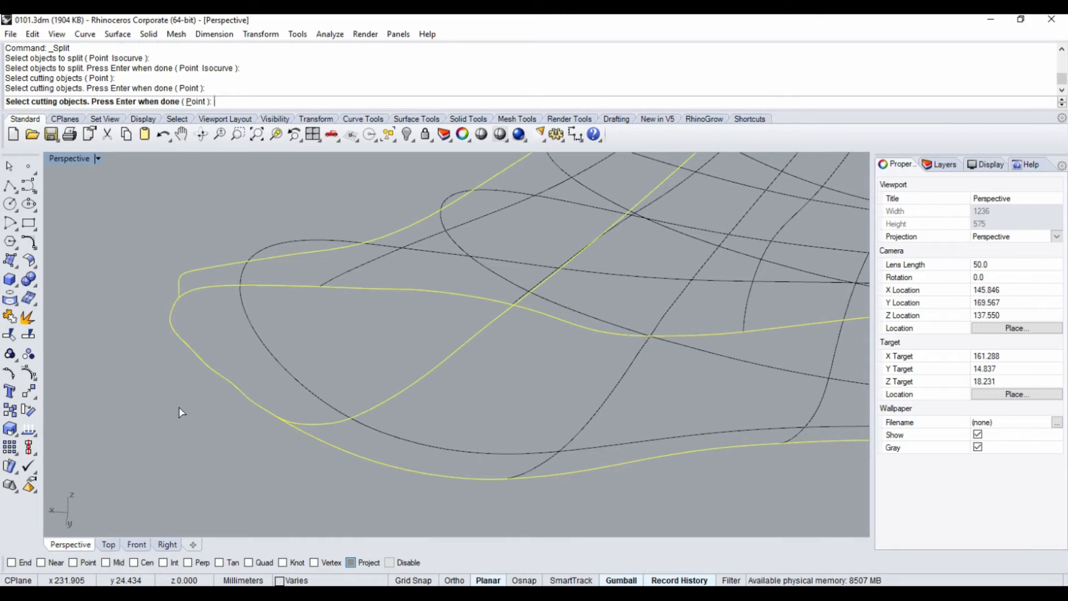
{"action": "key", "text": "Return"}
{"action": "left_click", "coordinate": [206, 379]}
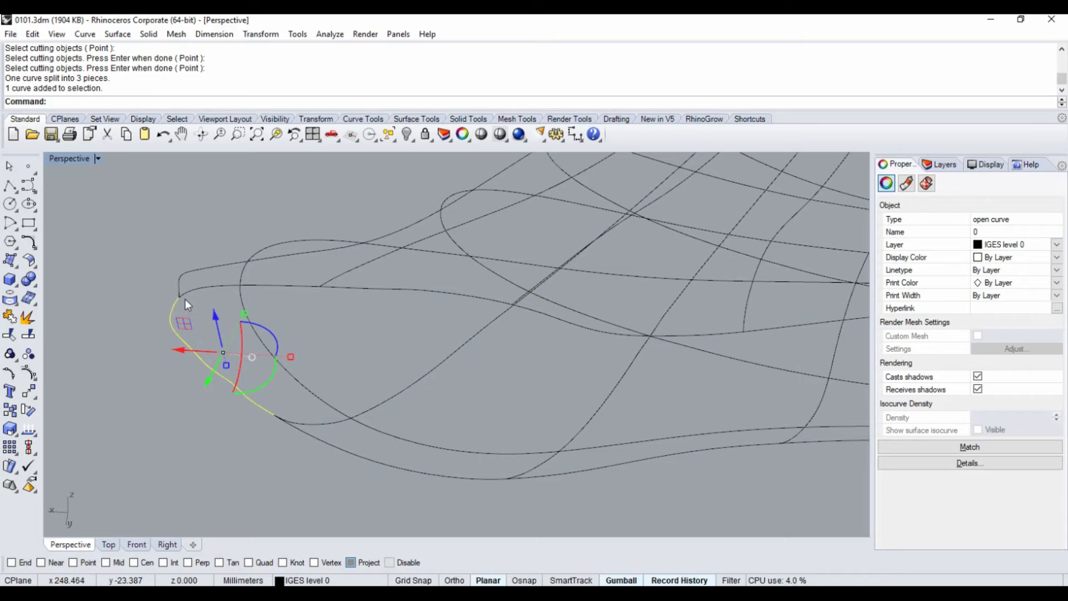
Preview rebuilding the split toe segment of the sole outline with 4 points at degree 3
{"action": "right_click_drag", "start_coordinate": [274, 419], "coordinate": [226, 295]}
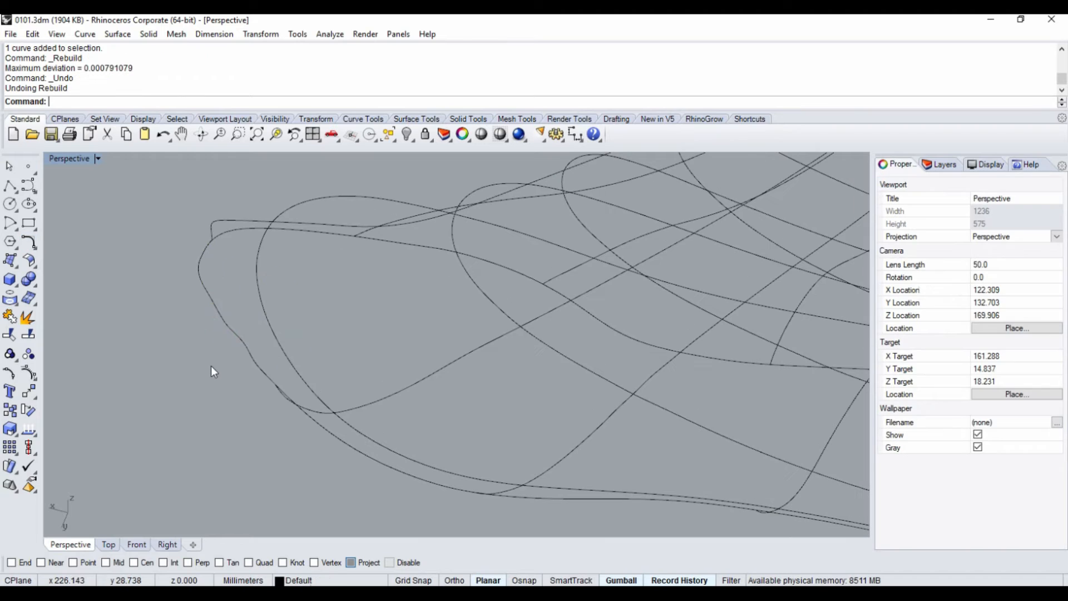
{"action": "right_click", "coordinate": [210, 353]}
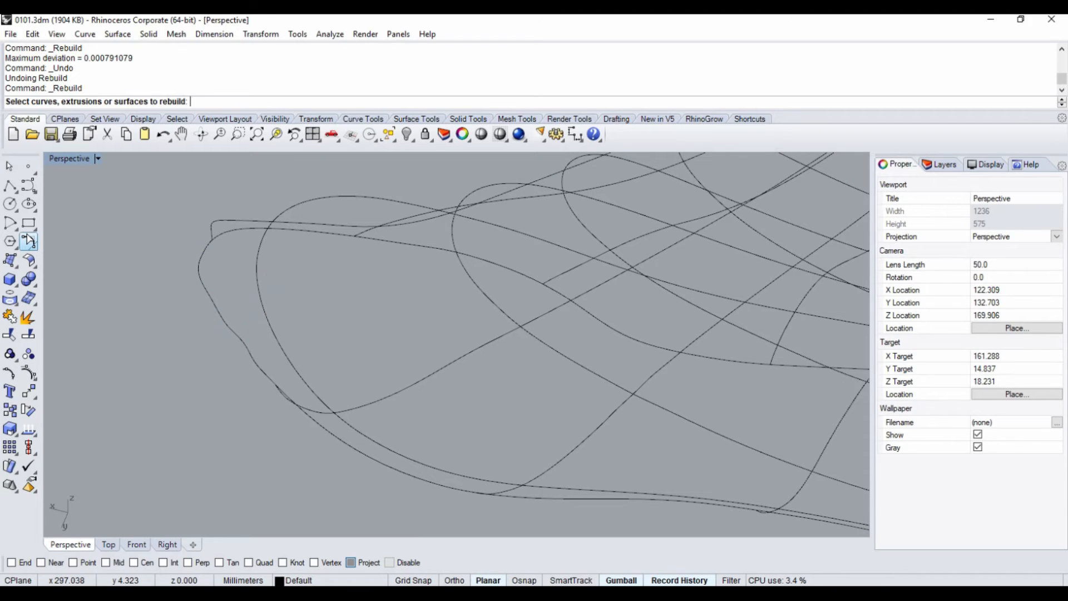
{"action": "left_click", "coordinate": [32, 243]}
{"action": "left_click", "coordinate": [123, 287]}
{"action": "left_click", "coordinate": [199, 298]}
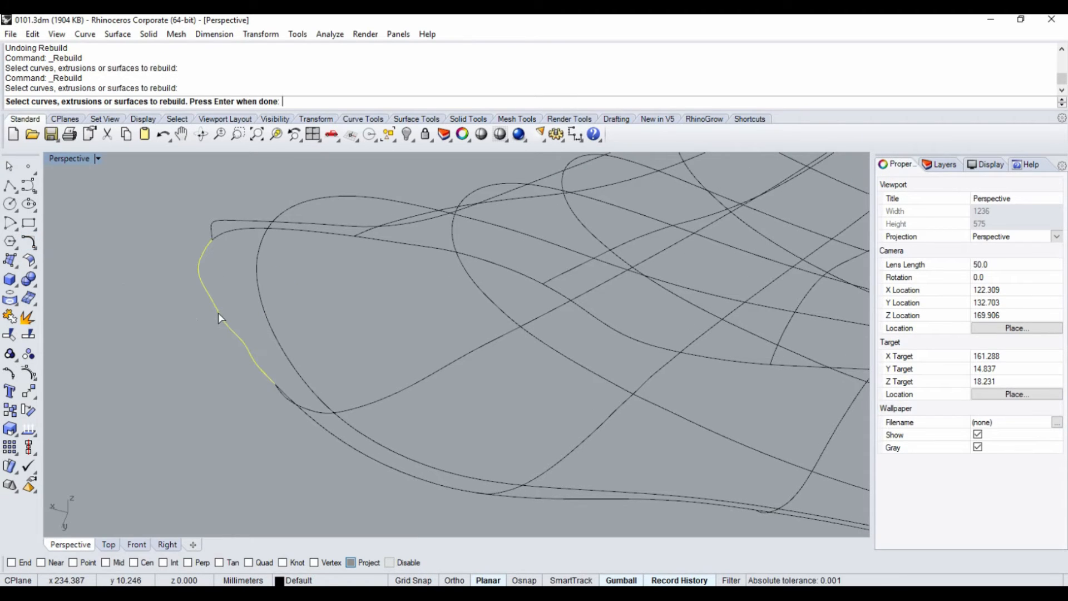
{"action": "right_click", "coordinate": [190, 329]}
{"action": "scroll", "coordinate": [231, 346], "scroll_direction": "up", "scroll_amount": 1}
{"action": "scroll", "coordinate": [231, 353], "scroll_direction": "up", "scroll_amount": 5}
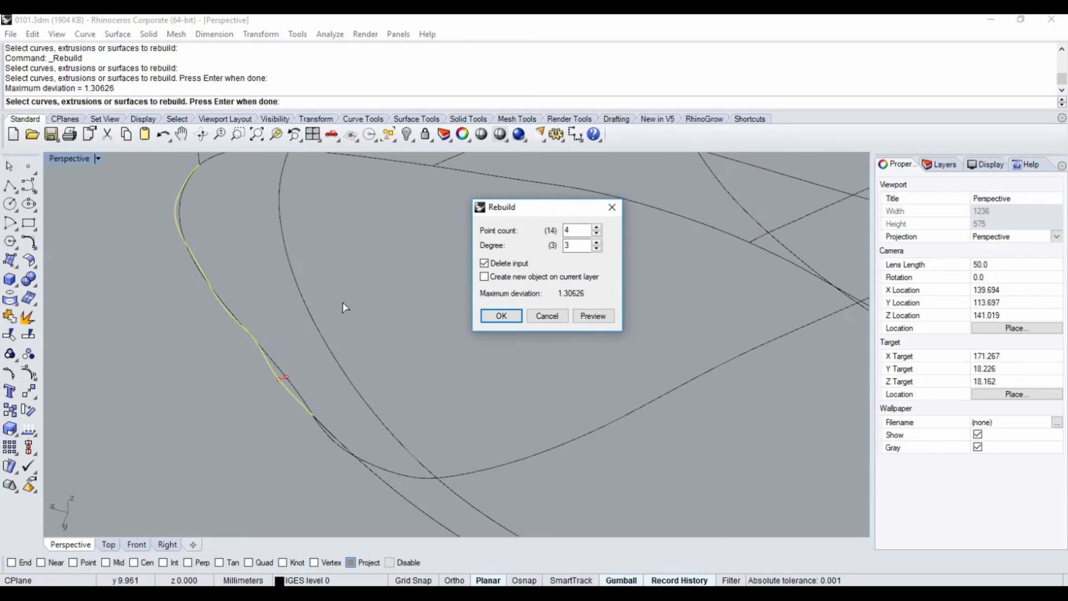
Compare the rebuild preview with the original toe segment along its length and accept the rebuild
{"action": "right_click_drag", "start_coordinate": [320, 387], "coordinate": [366, 446]}
{"action": "scroll", "coordinate": [280, 379], "scroll_direction": "up", "scroll_amount": 3}
{"action": "scroll", "coordinate": [225, 344], "scroll_direction": "down", "scroll_amount": 4}
{"action": "right_click_drag", "start_coordinate": [193, 237], "coordinate": [224, 242]}
{"action": "scroll", "coordinate": [201, 259], "scroll_direction": "down", "scroll_amount": 4}
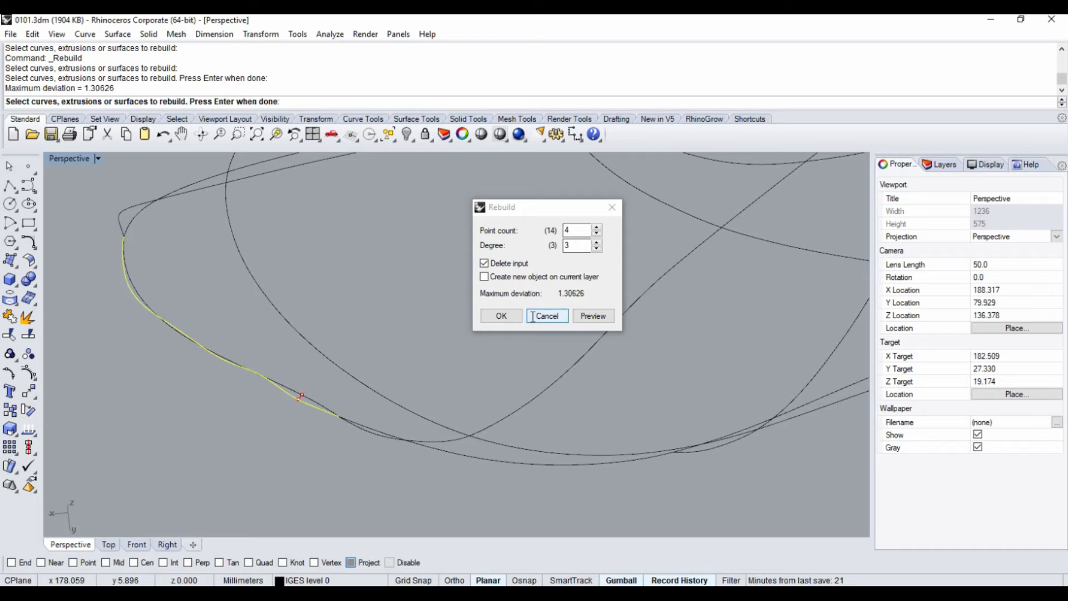
{"action": "left_click", "coordinate": [502, 316]}
Show the rebuilt toe segment's control points and move the inner point nearest the front section curve outward to smooth the edge
{"action": "mouse_move", "coordinate": [305, 348]}
{"action": "right_mouse_down"}
{"action": "mouse_move", "coordinate": [321, 290]}
{"action": "mouse_move", "coordinate": [317, 338]}
{"action": "mouse_move", "coordinate": [287, 358]}
{"action": "right_mouse_up"}
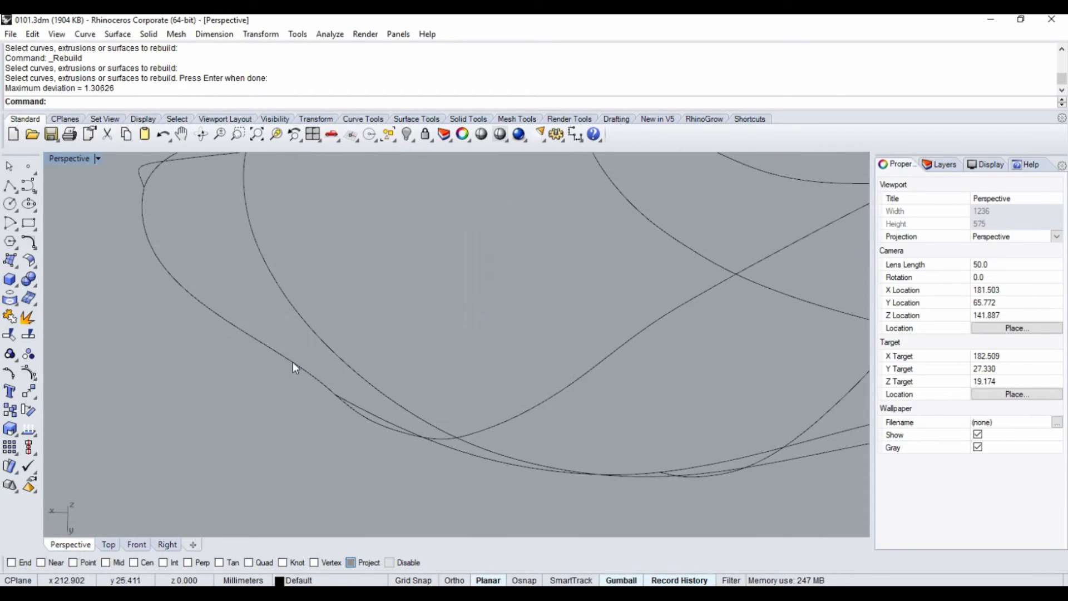
{"action": "left_click", "coordinate": [293, 364]}
{"action": "left_click", "coordinate": [34, 371]}
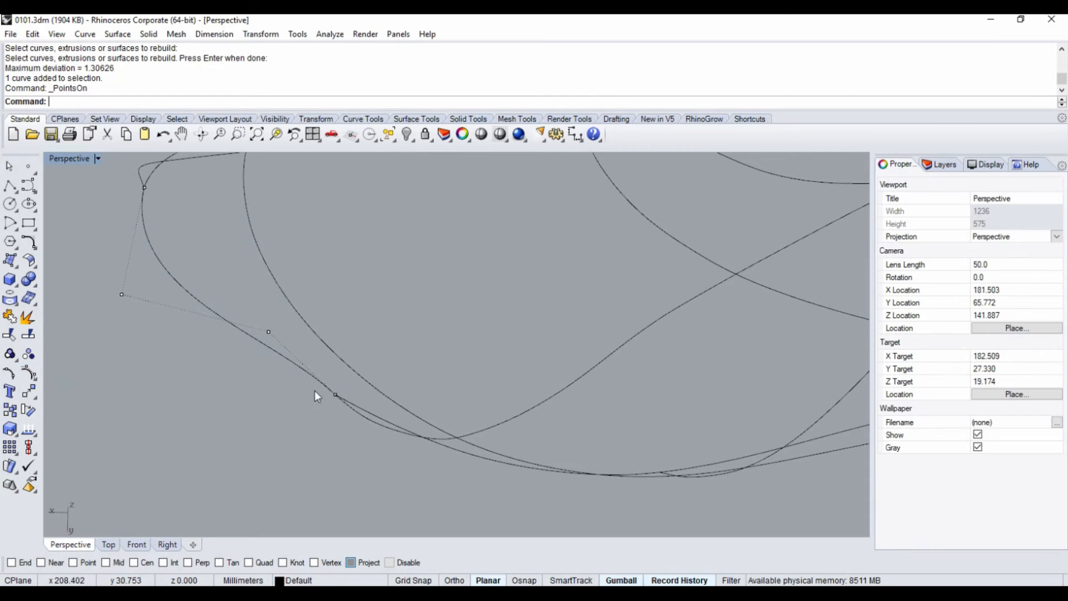
{"action": "left_click", "coordinate": [269, 333]}
{"action": "left_click_drag", "start_coordinate": [263, 373], "coordinate": [257, 407]}
{"action": "right_click_drag", "start_coordinate": [317, 370], "coordinate": [155, 320]}
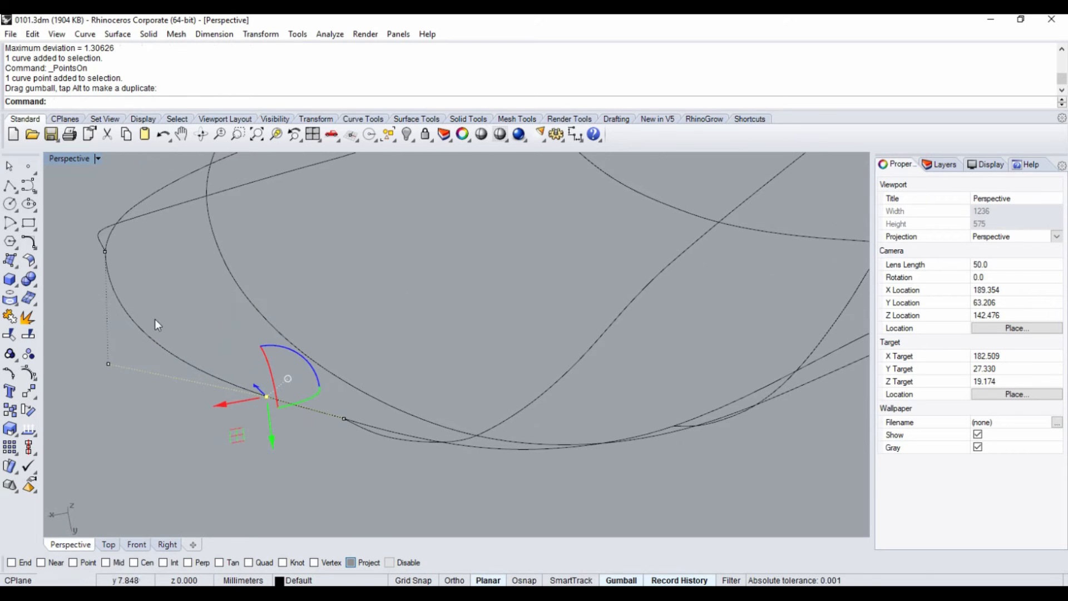
Move the inner control point nearest the toe tip slightly outward, check the curve's shape and turn off the control points
{"action": "left_click", "coordinate": [109, 365]}
{"action": "left_click_drag", "start_coordinate": [71, 367], "coordinate": [65, 367]}
{"action": "left_click", "coordinate": [340, 263]}
{"action": "right_click_drag", "start_coordinate": [339, 263], "coordinate": [336, 214]}
{"action": "scroll", "coordinate": [391, 232], "scroll_direction": "down", "scroll_amount": 5}
{"action": "scroll", "coordinate": [336, 214], "scroll_direction": "up", "scroll_amount": 6}
{"action": "right_click_drag", "start_coordinate": [372, 246], "coordinate": [328, 278], "text": "shift"}
{"action": "right_click", "coordinate": [28, 373]}
{"action": "right_click_drag", "start_coordinate": [232, 284], "coordinate": [257, 350]}
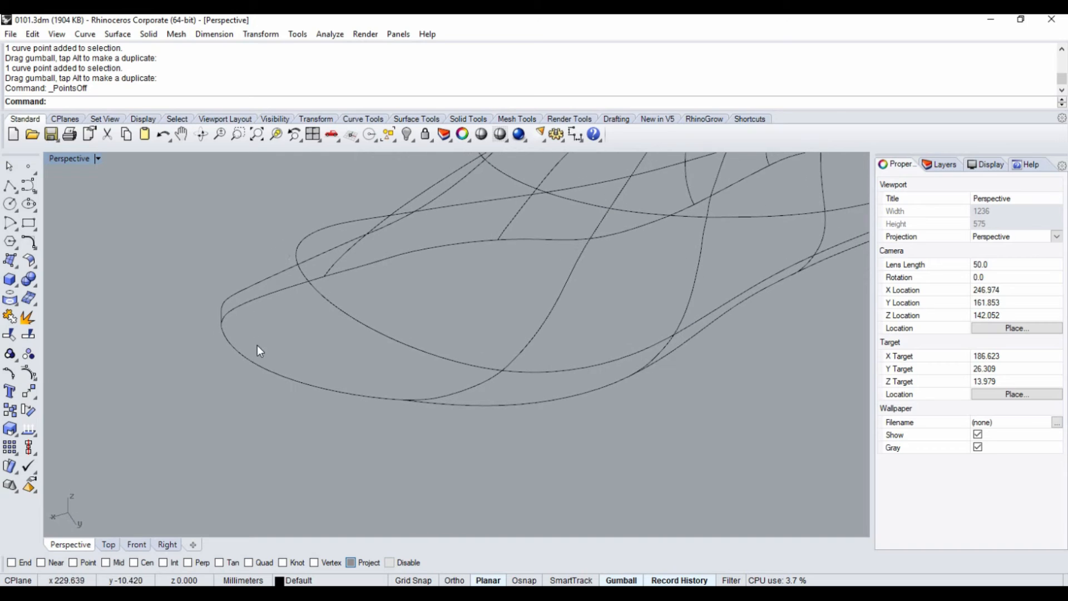
Inspect where the rebuilt toe segment meets the adjoining side segment of the sole outline, selecting each segment to check the junction
{"action": "left_click", "coordinate": [252, 356]}
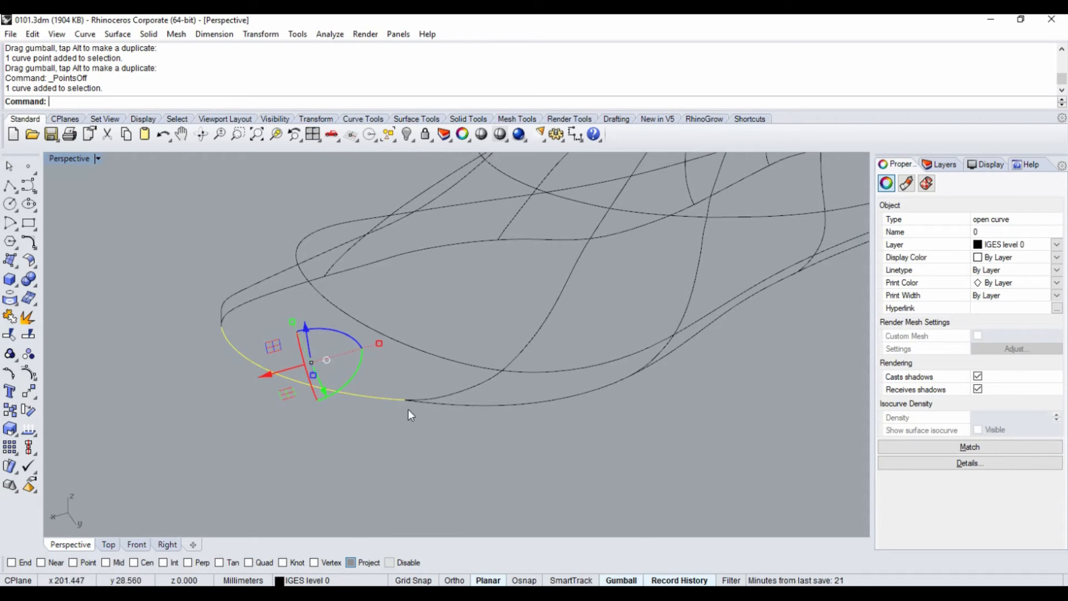
{"action": "left_click", "coordinate": [439, 406]}
{"action": "left_click", "coordinate": [382, 398]}
{"action": "left_click", "coordinate": [435, 405]}
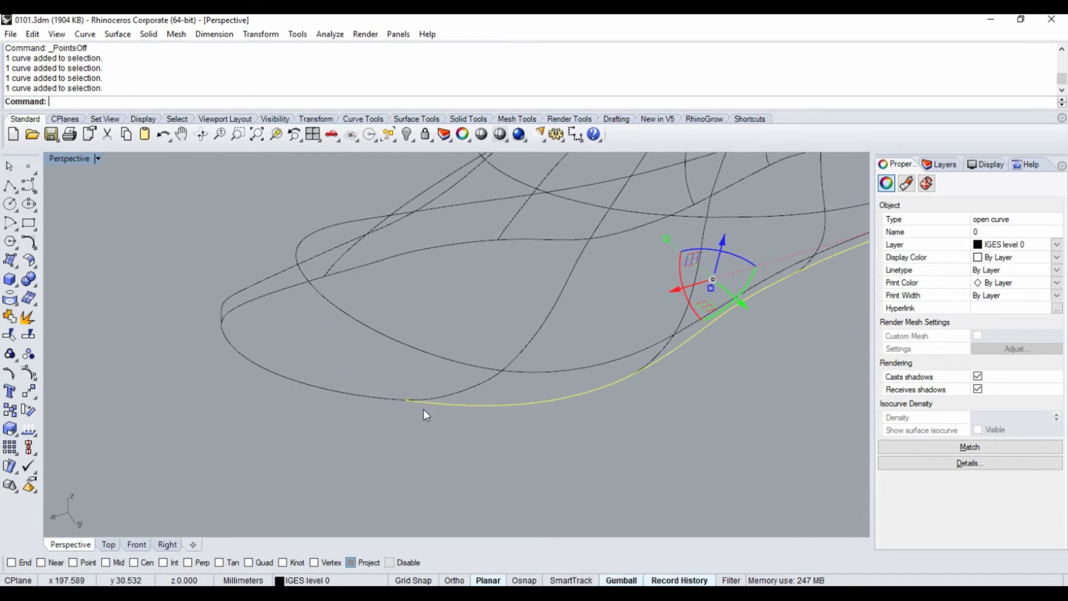
{"action": "scroll", "coordinate": [422, 408], "scroll_direction": "up", "scroll_amount": 3}
{"action": "left_click", "coordinate": [356, 382], "text": "shift"}
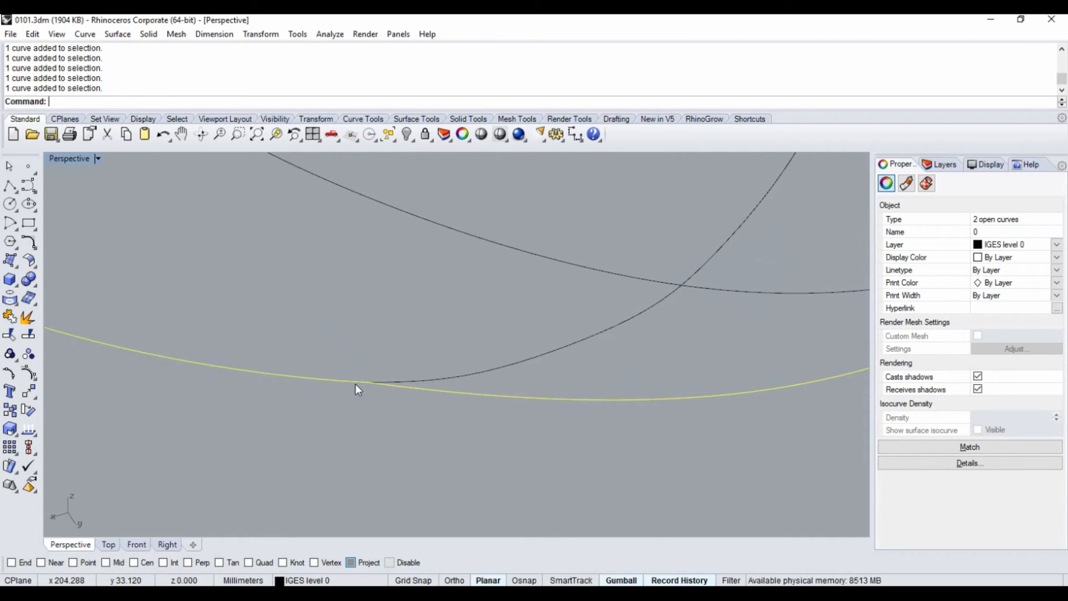
{"action": "right_click_drag", "start_coordinate": [376, 388], "coordinate": [303, 370]}
{"action": "scroll", "coordinate": [392, 386], "scroll_direction": "down", "scroll_amount": 10}
{"action": "left_click", "coordinate": [397, 411]}
{"action": "mouse_move", "coordinate": [397, 410]}
{"action": "right_mouse_down"}
{"action": "mouse_move", "coordinate": [389, 397]}
{"action": "mouse_move", "coordinate": [412, 399]}
{"action": "right_mouse_up"}
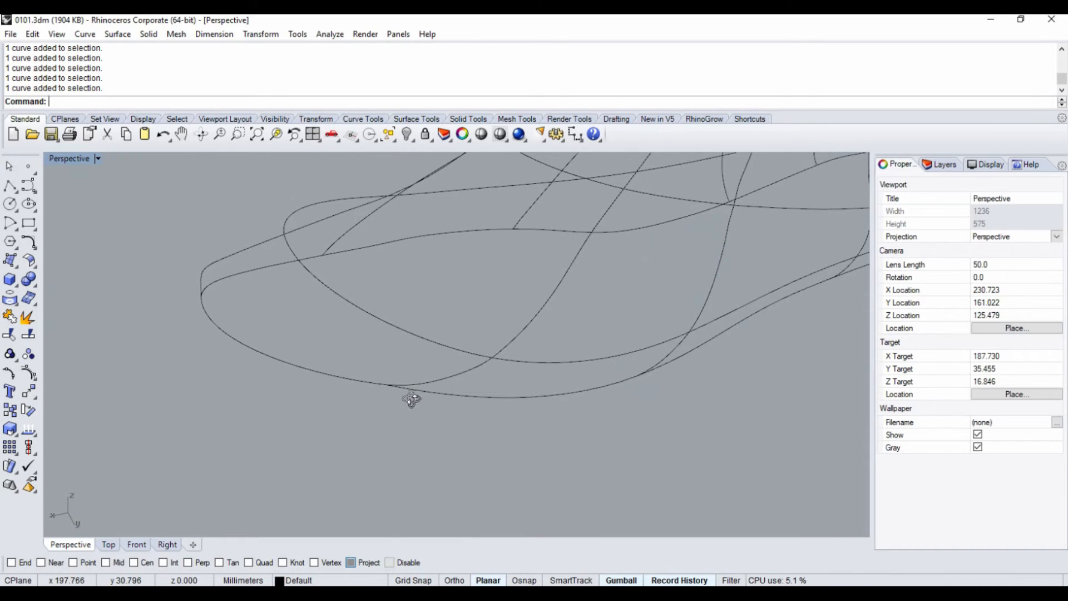
{"action": "left_click", "coordinate": [281, 356]}
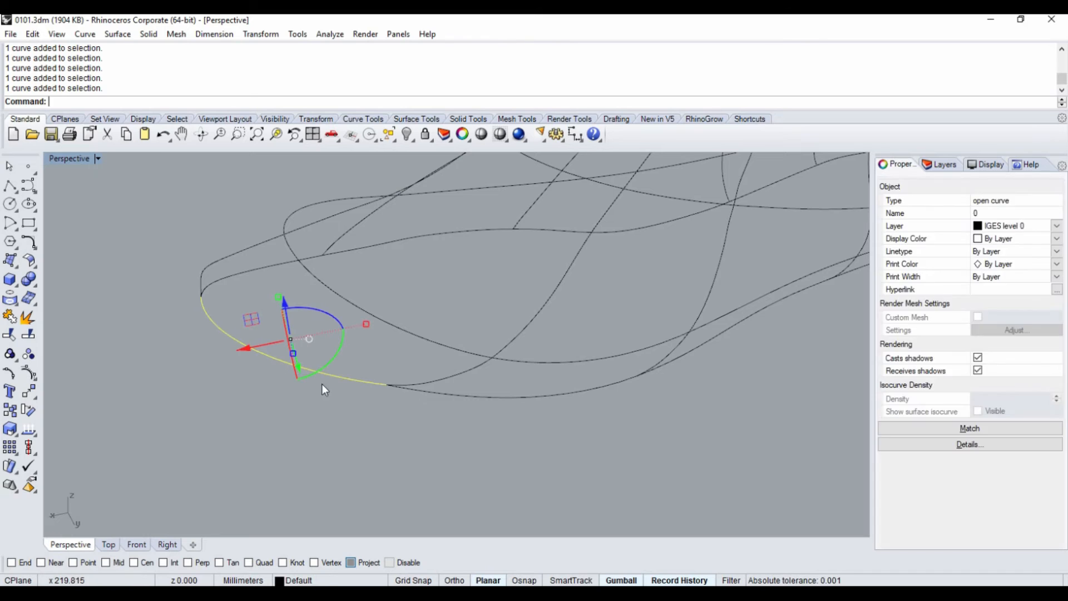
{"action": "left_click", "coordinate": [418, 394]}
{"action": "left_click", "coordinate": [370, 381]}
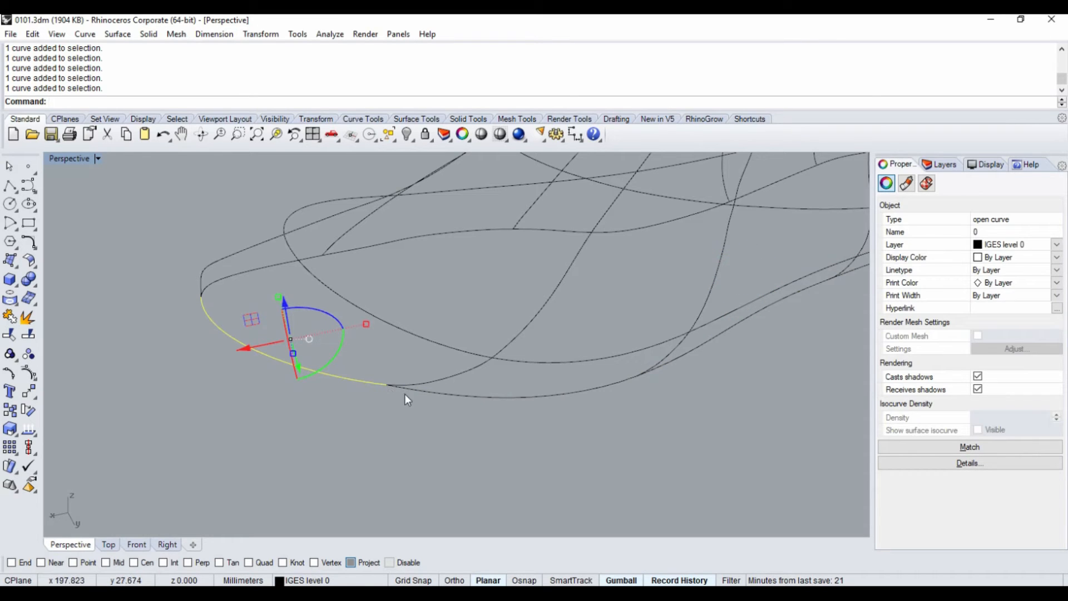
{"action": "left_click", "coordinate": [398, 402]}
Preview matching the toe segment's end to the adjoining sole outline segment with tangency continuity, tangency preserved at the other end and averaged curves
{"action": "left_click", "coordinate": [28, 242]}
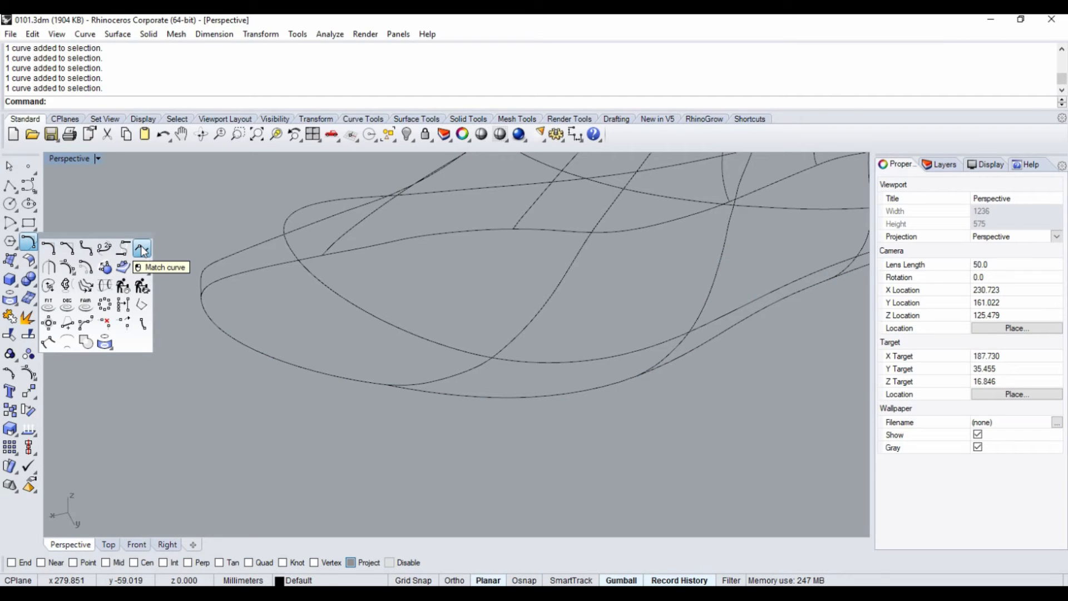
{"action": "left_click", "coordinate": [142, 250]}
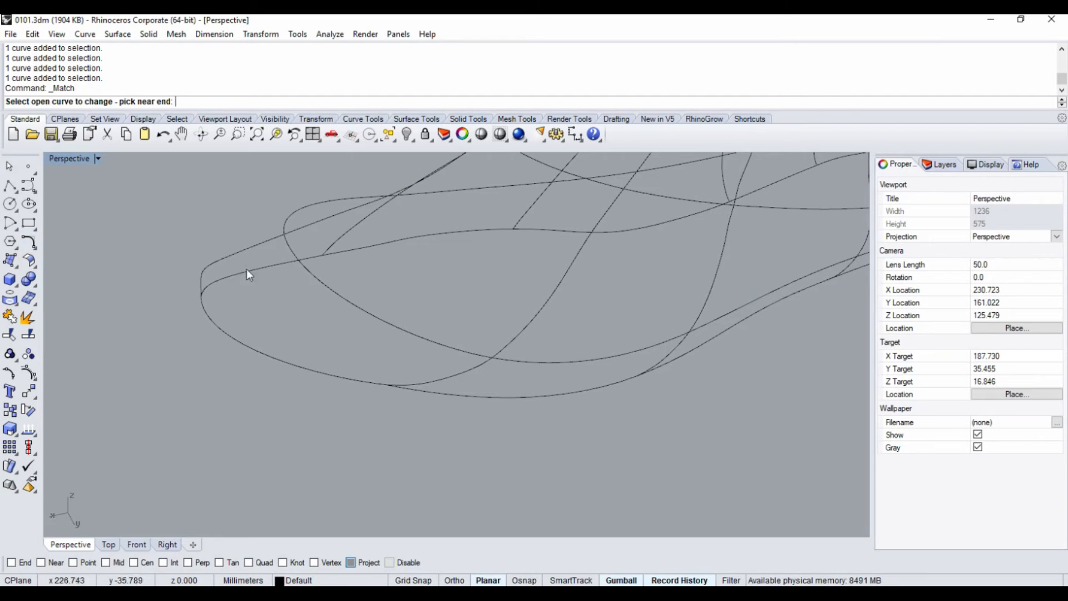
{"action": "left_click", "coordinate": [369, 385]}
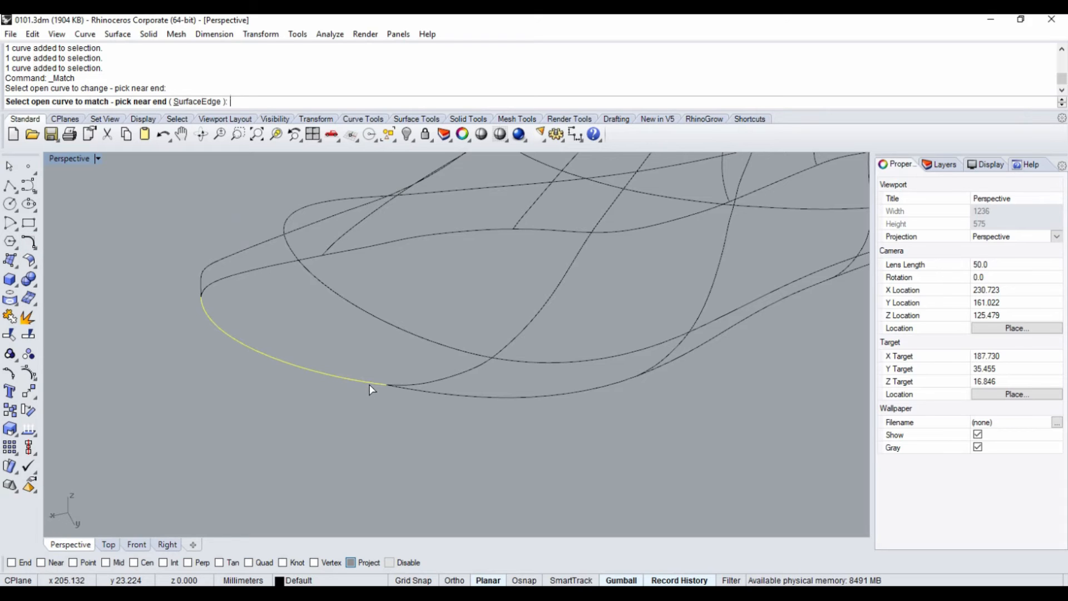
{"action": "left_click", "coordinate": [416, 393]}
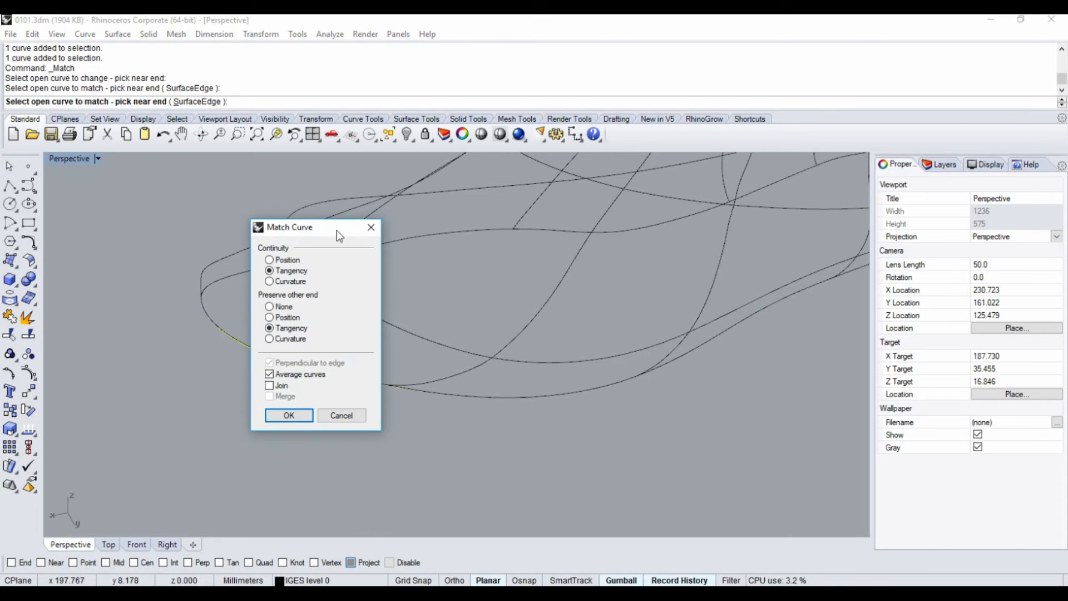
{"action": "left_click_drag", "start_coordinate": [336, 229], "coordinate": [185, 259]}
{"action": "right_click_drag", "start_coordinate": [436, 389], "coordinate": [436, 411]}
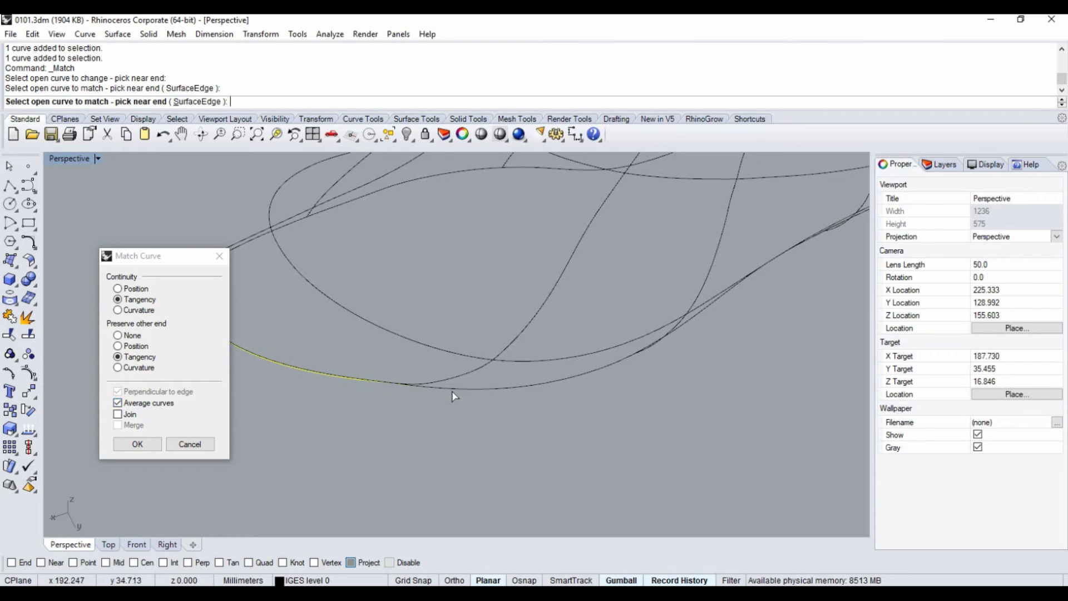
{"action": "right_click_drag", "start_coordinate": [465, 392], "coordinate": [425, 378]}
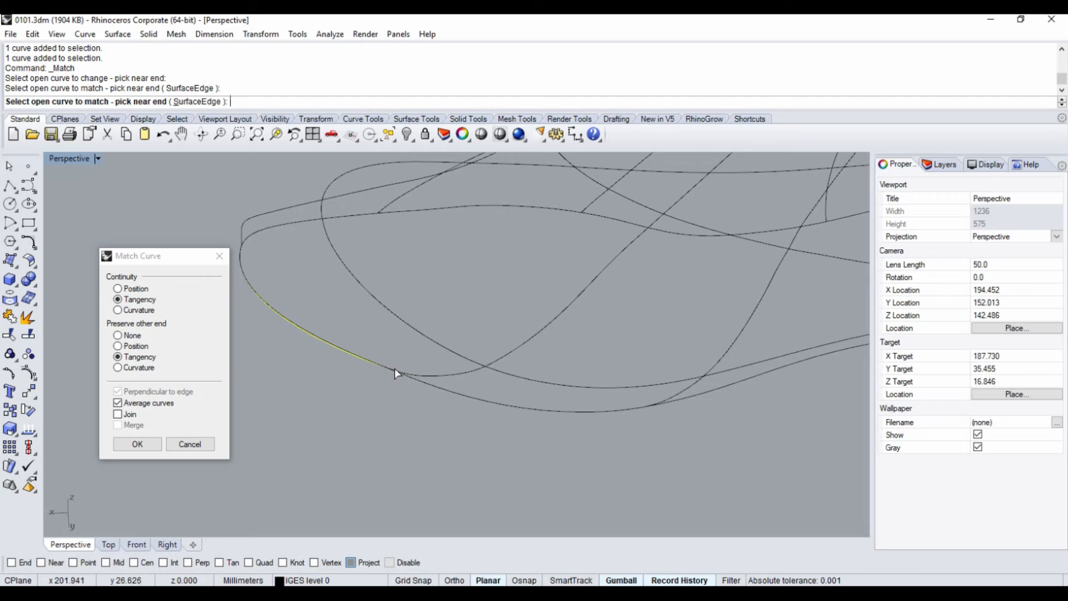
Compare the curve match preview with averaging off up close, and re-enable Average curves
{"action": "left_click", "coordinate": [118, 403]}
{"action": "scroll", "coordinate": [398, 384], "scroll_direction": "up", "scroll_amount": 10}
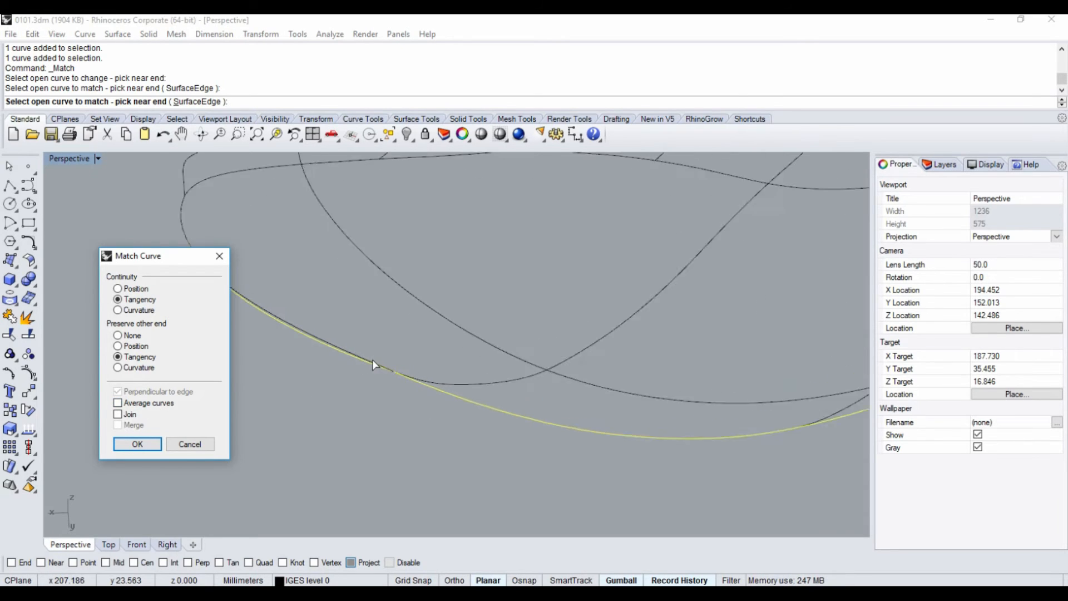
{"action": "right_click_drag", "start_coordinate": [398, 383], "coordinate": [364, 398]}
{"action": "left_click", "coordinate": [168, 404]}
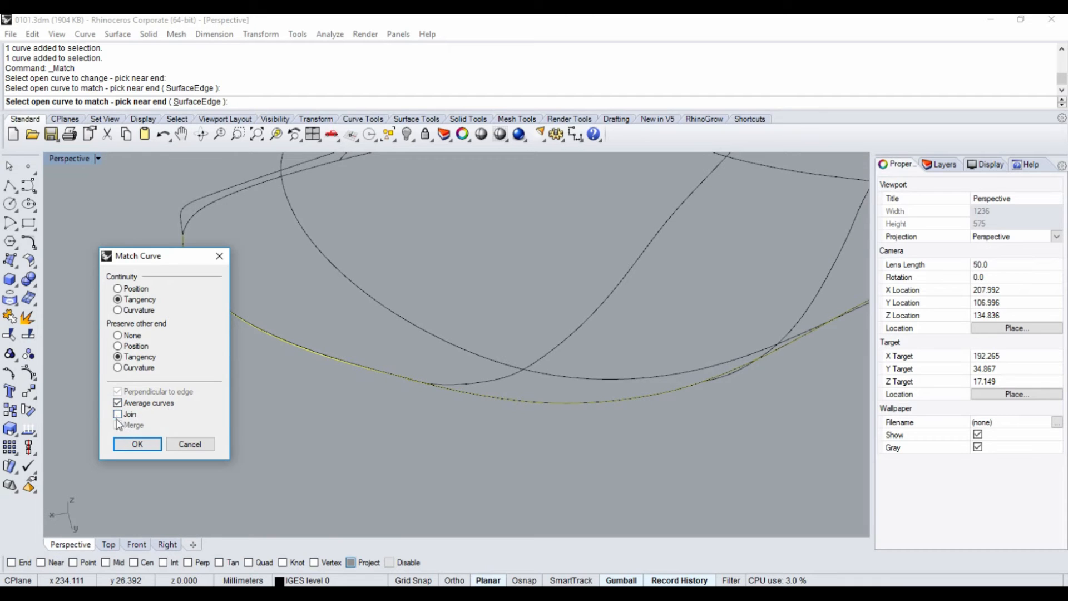
Apply the pending curve match, and match the toe segment's other end at the toe tip with tangency continuity and averaged curves
{"action": "left_click", "coordinate": [138, 444]}
{"action": "scroll", "coordinate": [258, 279], "scroll_direction": "down", "scroll_amount": 5}
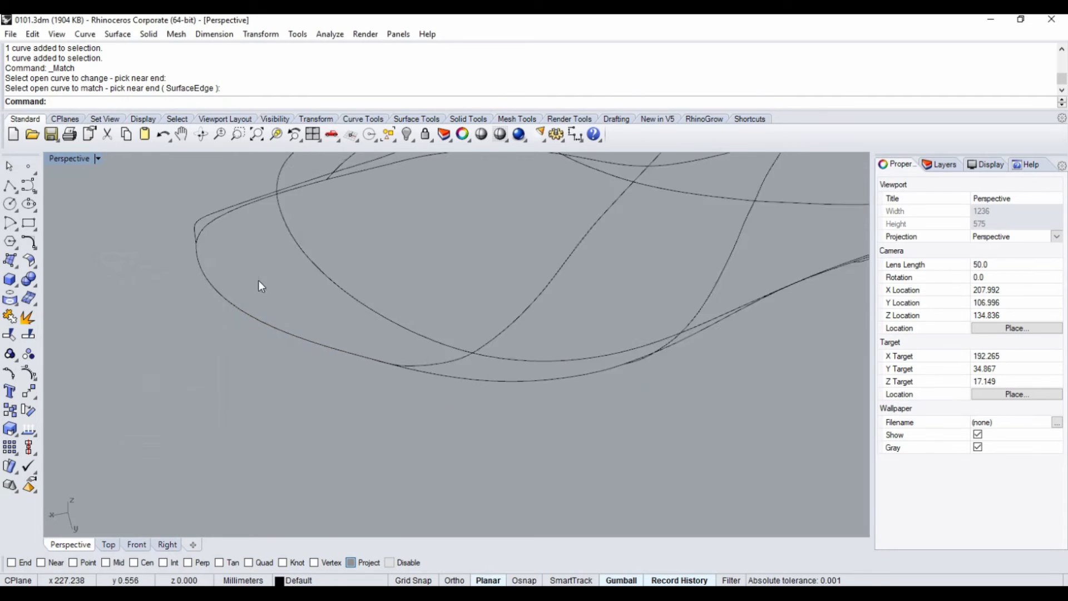
{"action": "scroll", "coordinate": [179, 195], "scroll_direction": "up", "scroll_amount": 5}
{"action": "right_click", "coordinate": [252, 318]}
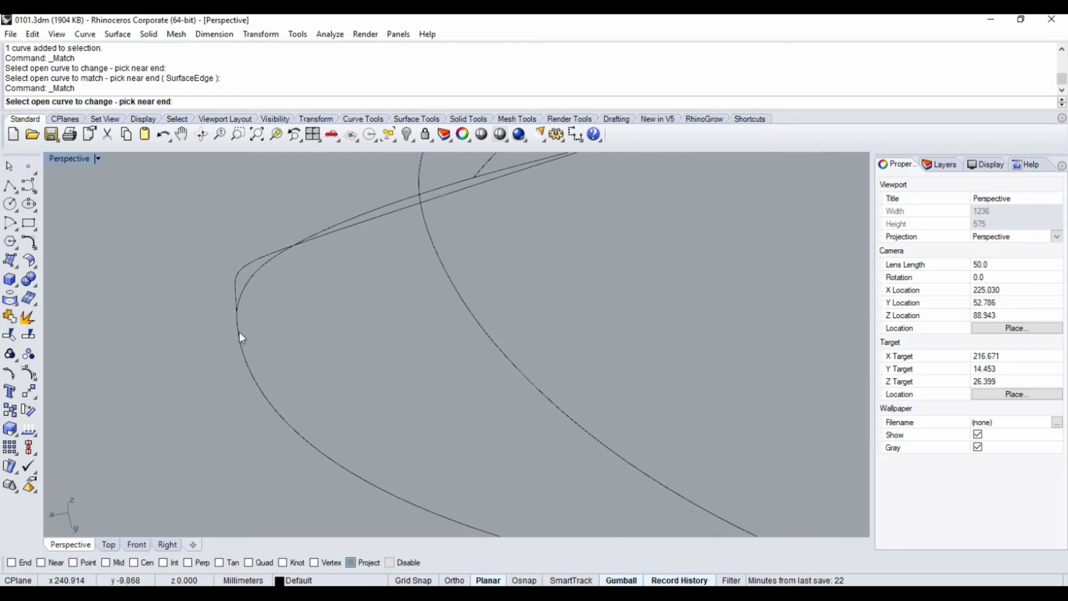
{"action": "left_click", "coordinate": [239, 332]}
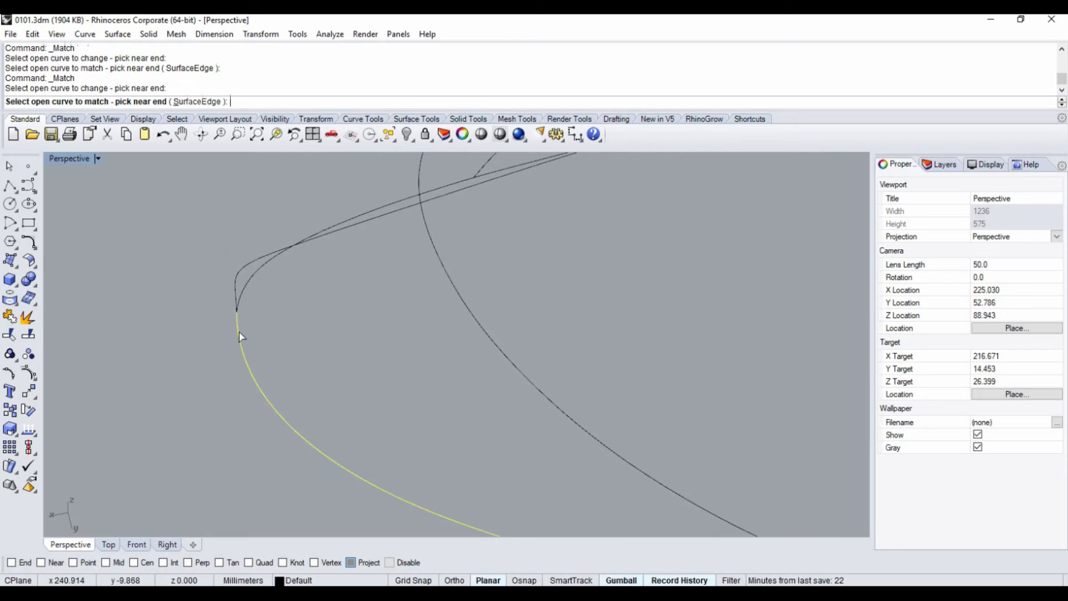
{"action": "left_click", "coordinate": [251, 293]}
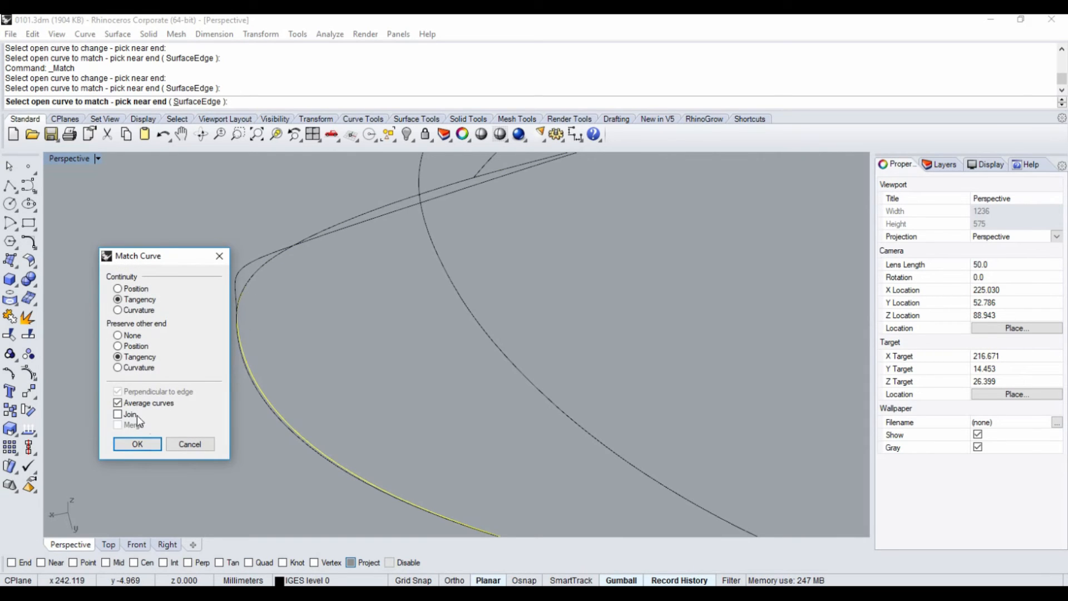
{"action": "left_click", "coordinate": [130, 444]}
Join the matched toe segment and the rest of the sole outline into one closed curve
{"action": "right_click_drag", "start_coordinate": [282, 395], "coordinate": [465, 322]}
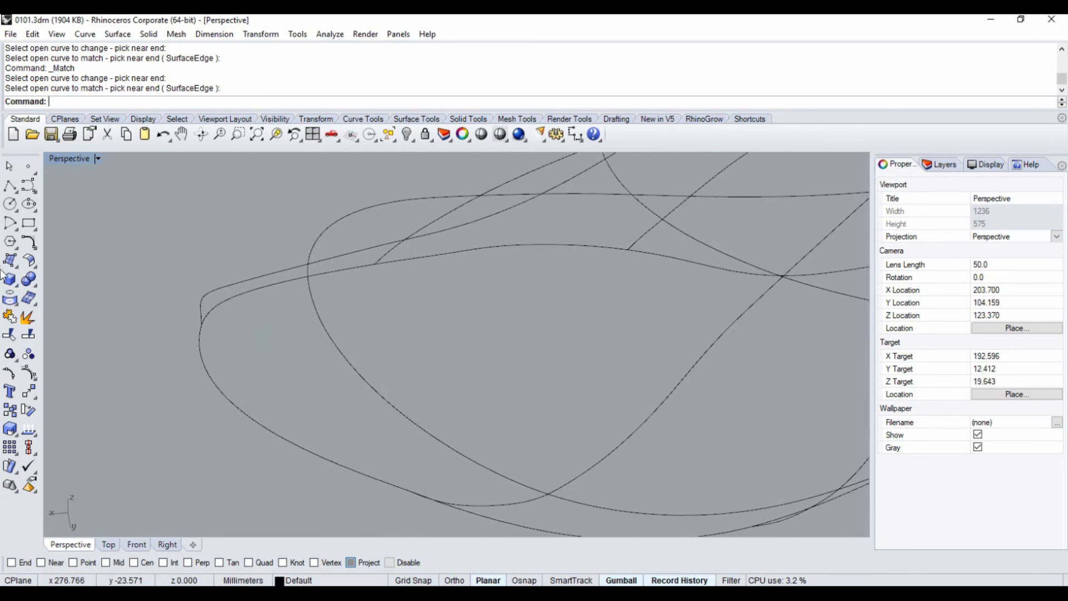
{"action": "left_click", "coordinate": [9, 334]}
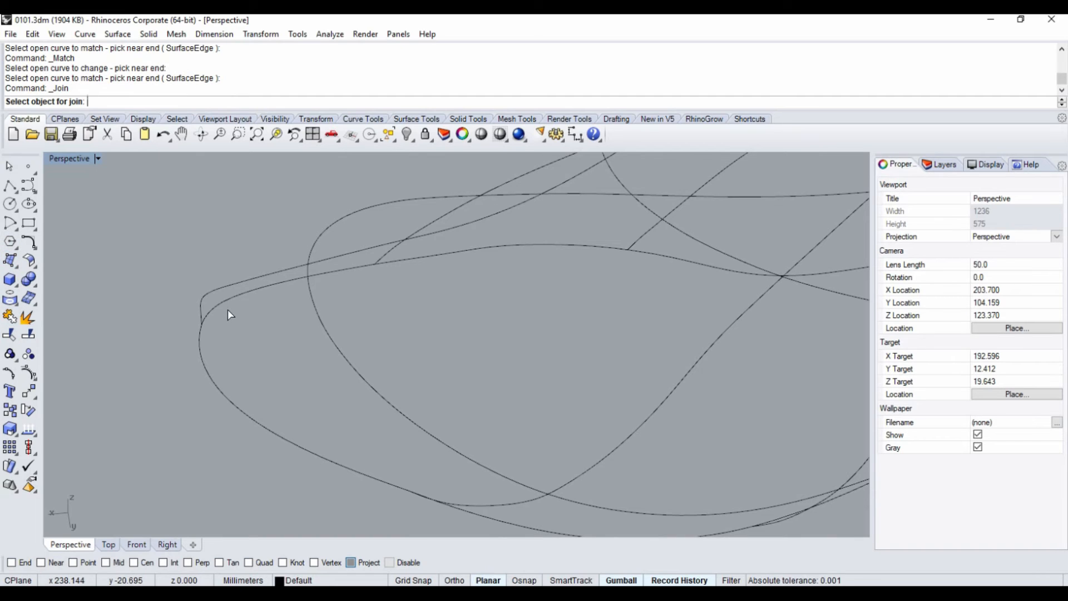
{"action": "left_click", "coordinate": [228, 310]}
{"action": "left_click", "coordinate": [202, 349]}
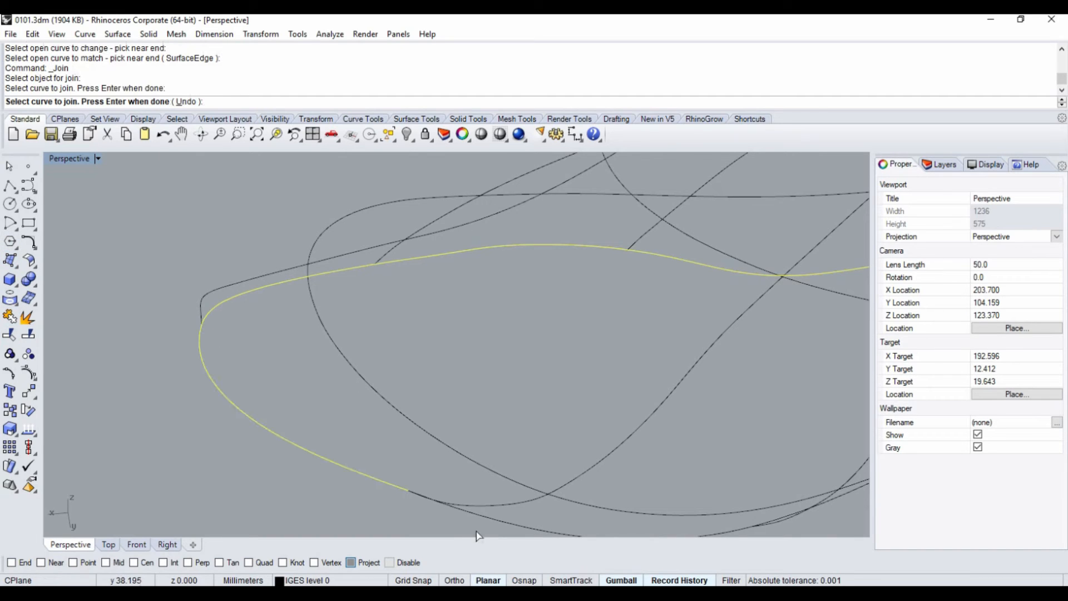
{"action": "key", "text": "Return"}
{"action": "right_click_drag", "start_coordinate": [484, 520], "coordinate": [287, 368]}
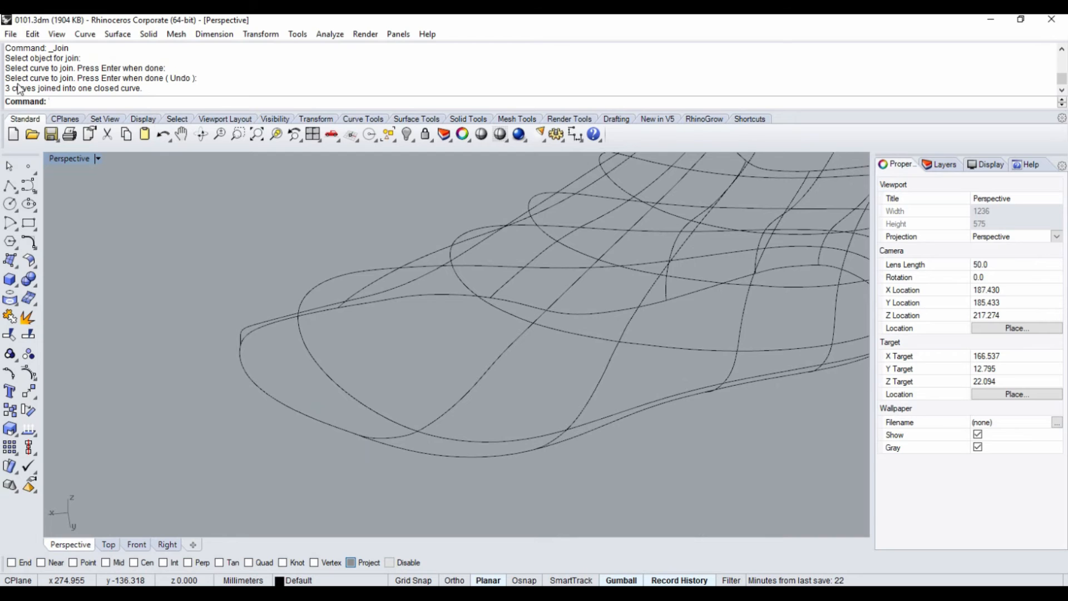
Examine the last's top opening curve around the heel, selecting it to check how far it extends
{"action": "right_click_drag", "start_coordinate": [195, 330], "coordinate": [125, 108]}
{"action": "right_click_drag", "start_coordinate": [309, 319], "coordinate": [730, 343]}
{"action": "right_click_drag", "start_coordinate": [427, 325], "coordinate": [719, 430], "text": "shift"}
{"action": "right_click_drag", "start_coordinate": [280, 265], "coordinate": [358, 278]}
{"action": "scroll", "coordinate": [358, 278], "scroll_direction": "up", "scroll_amount": 10}
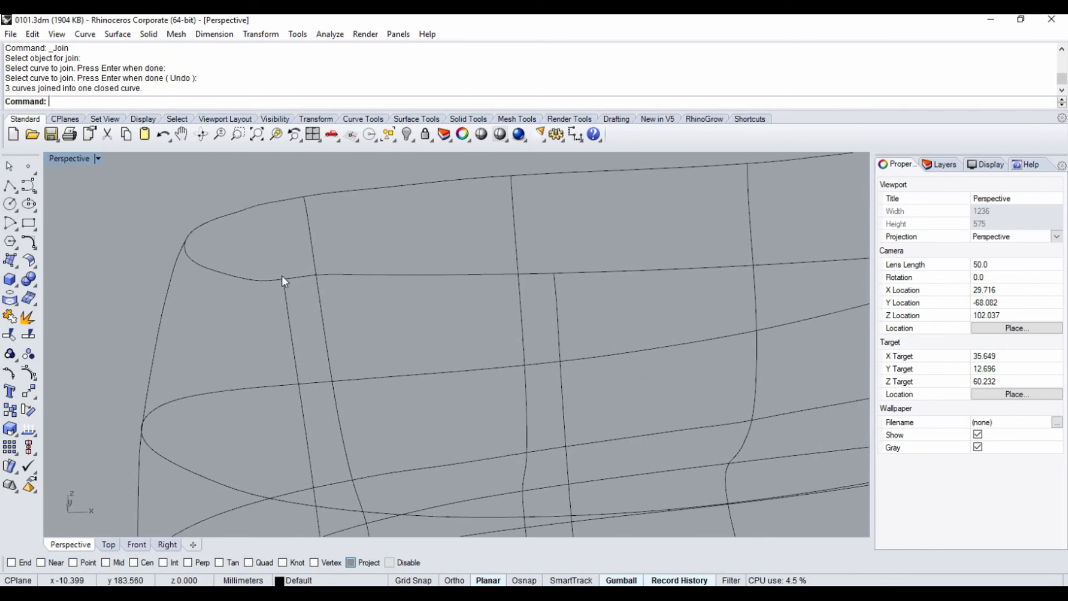
{"action": "right_click_drag", "start_coordinate": [249, 315], "coordinate": [239, 306]}
{"action": "left_click", "coordinate": [209, 278]}
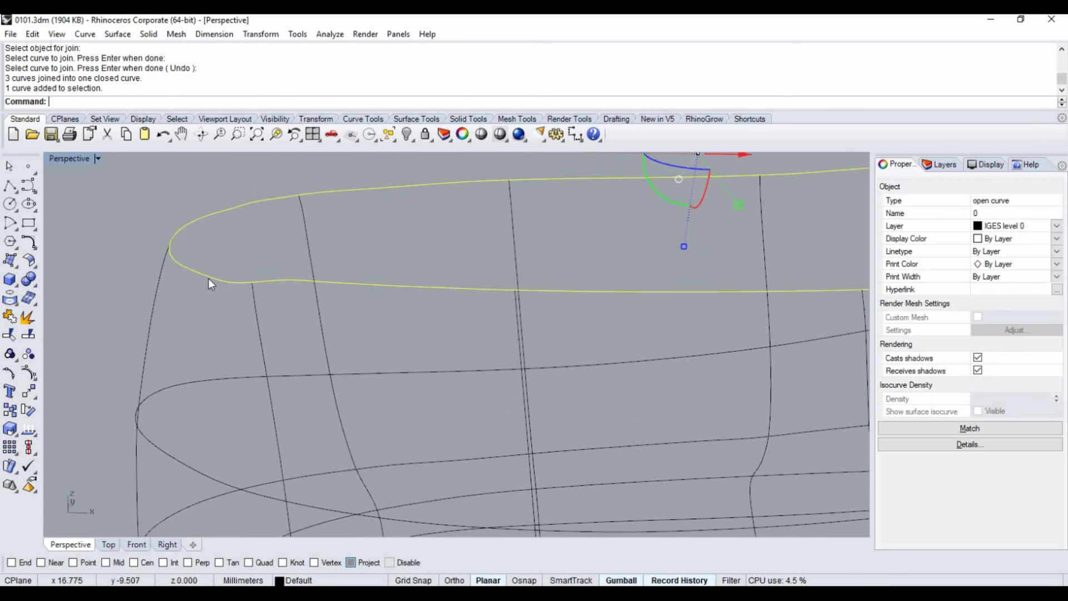
{"action": "left_click", "coordinate": [189, 329]}
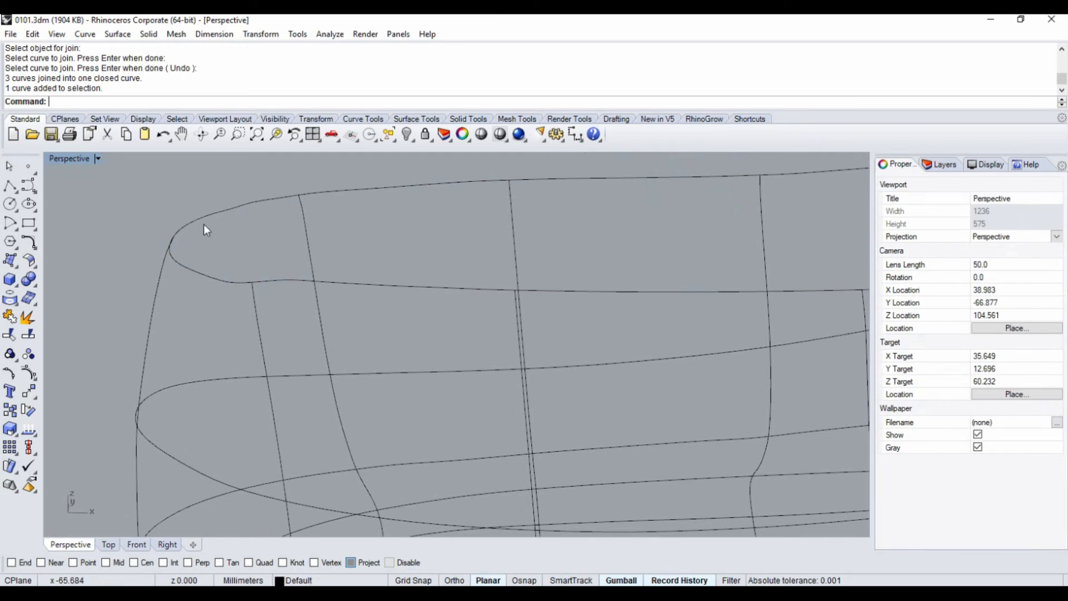
Split the top opening curve at the heel, using the heel centre curve and the neighbouring vertical curve as cutting objects
{"action": "left_click", "coordinate": [15, 335]}
{"action": "left_click", "coordinate": [186, 276]}
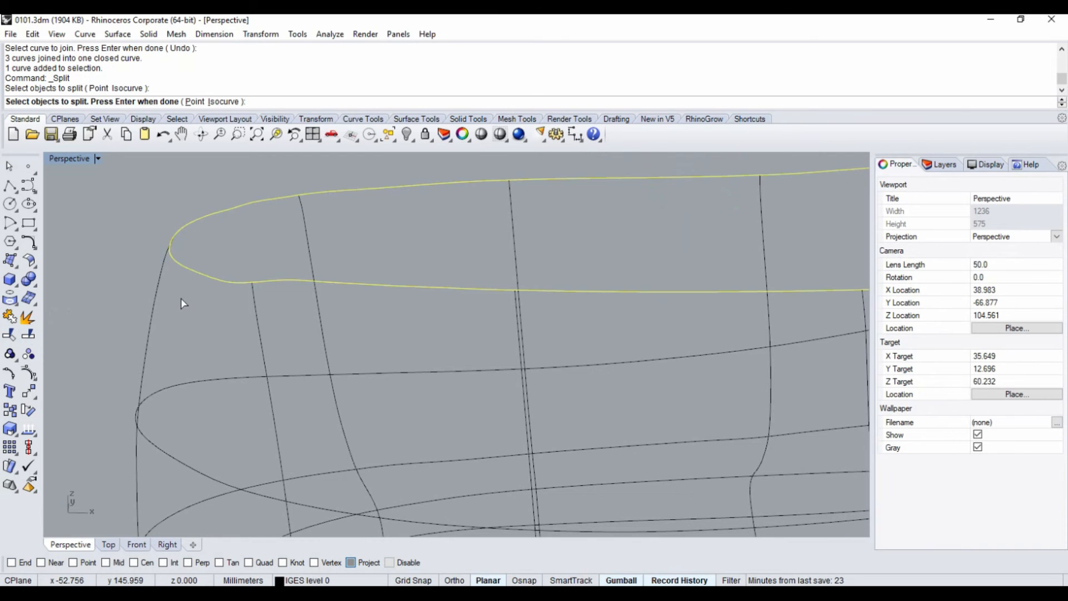
{"action": "key", "text": "Return"}
{"action": "left_click", "coordinate": [258, 323]}
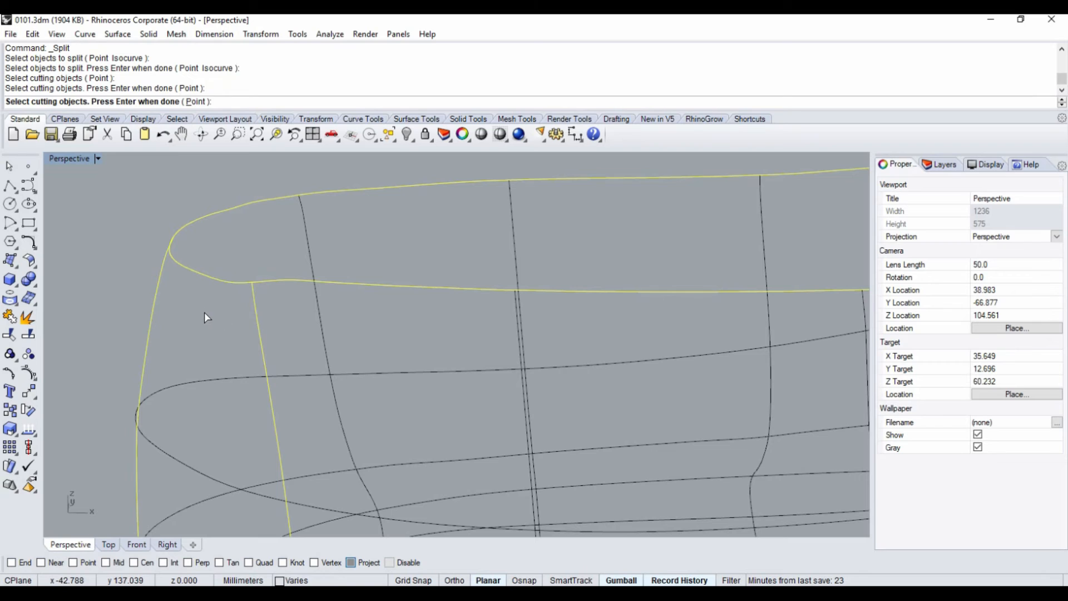
{"action": "key", "text": "Return"}
Rebuild the short heel segment of the top opening curve with a point count of 4 and degree 3, deleting the input
{"action": "right_click_drag", "start_coordinate": [157, 300], "coordinate": [262, 291]}
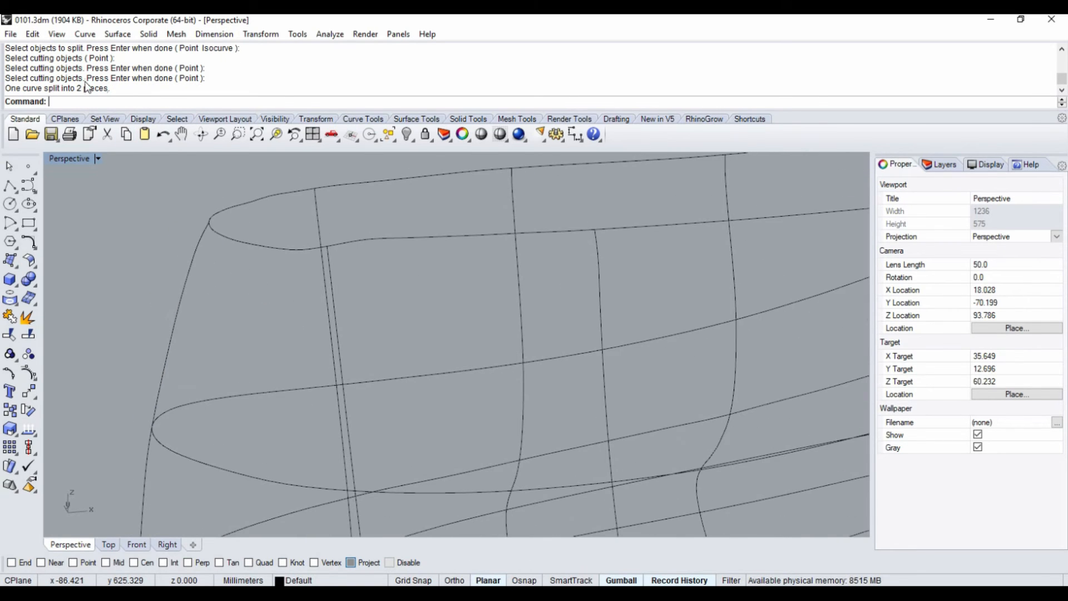
{"action": "left_click", "coordinate": [252, 248]}
{"action": "right_click_drag", "start_coordinate": [239, 274], "coordinate": [338, 261]}
{"action": "left_click", "coordinate": [28, 243]}
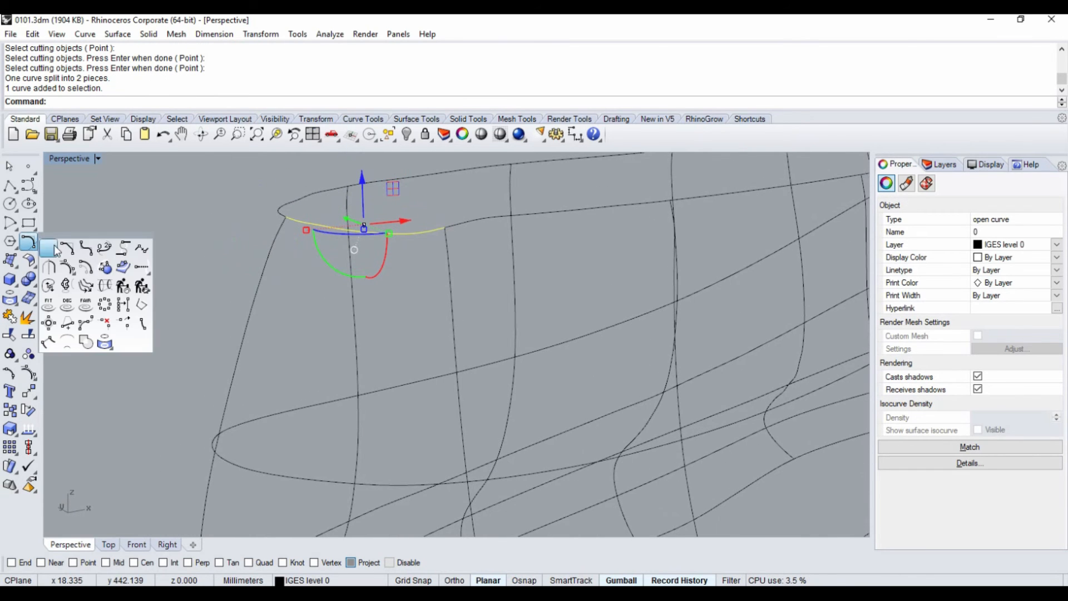
{"action": "left_click", "coordinate": [123, 286]}
{"action": "right_click_drag", "start_coordinate": [418, 280], "coordinate": [291, 344]}
{"action": "scroll", "coordinate": [142, 307], "scroll_direction": "up", "scroll_amount": 8}
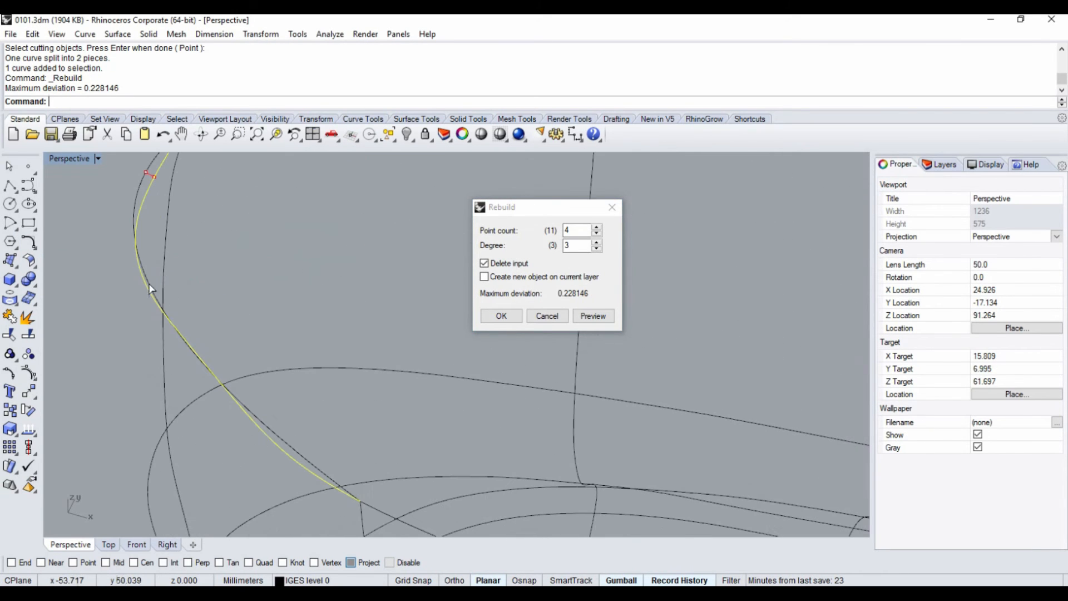
{"action": "left_click", "coordinate": [501, 316]}
Show the rebuilt segment's control points in the Front view and raise the low inner point to flatten the dip
{"action": "right_click_drag", "start_coordinate": [402, 340], "coordinate": [427, 329]}
{"action": "scroll", "coordinate": [428, 329], "scroll_direction": "down", "scroll_amount": 5}
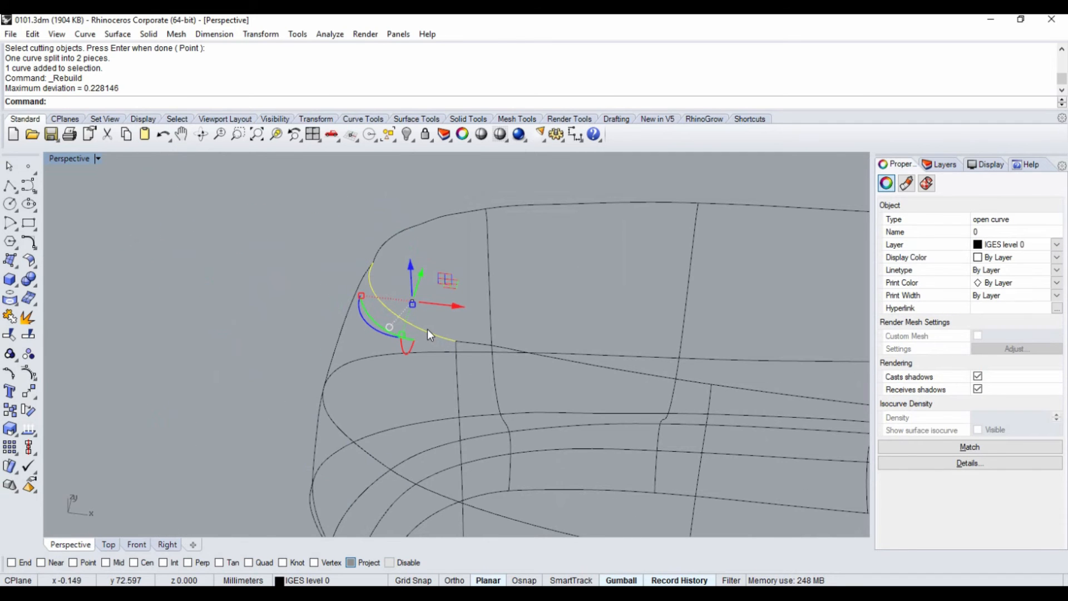
{"action": "double_click", "coordinate": [74, 158]}
{"action": "double_click", "coordinate": [62, 355]}
{"action": "scroll", "coordinate": [258, 293], "scroll_direction": "up", "scroll_amount": 6}
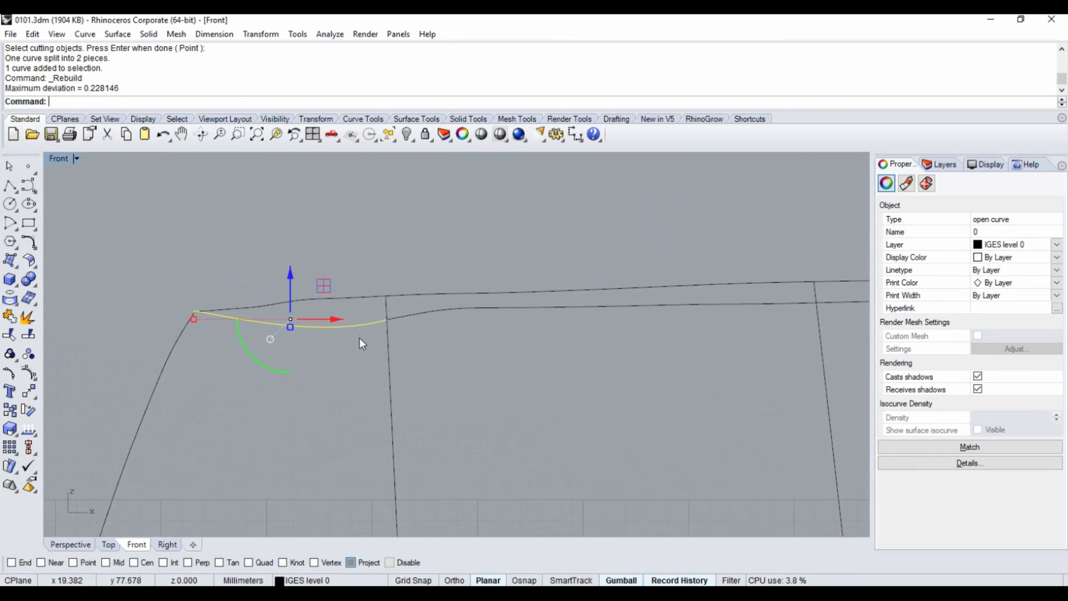
{"action": "left_click", "coordinate": [29, 373]}
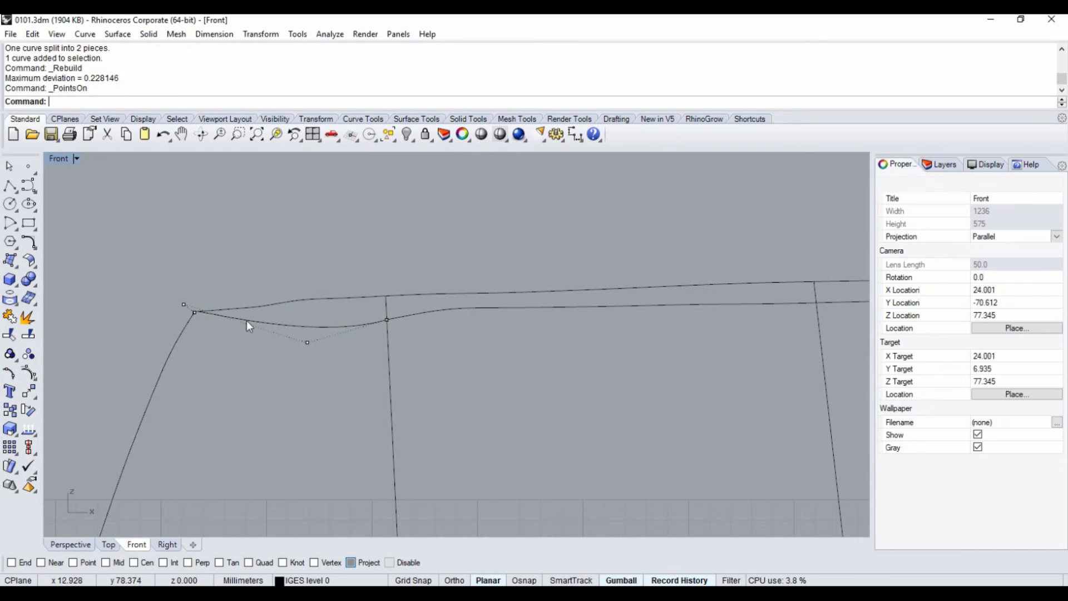
{"action": "left_click", "coordinate": [307, 343]}
{"action": "left_click_drag", "start_coordinate": [307, 301], "coordinate": [302, 279]}
{"action": "key", "text": "Escape"}
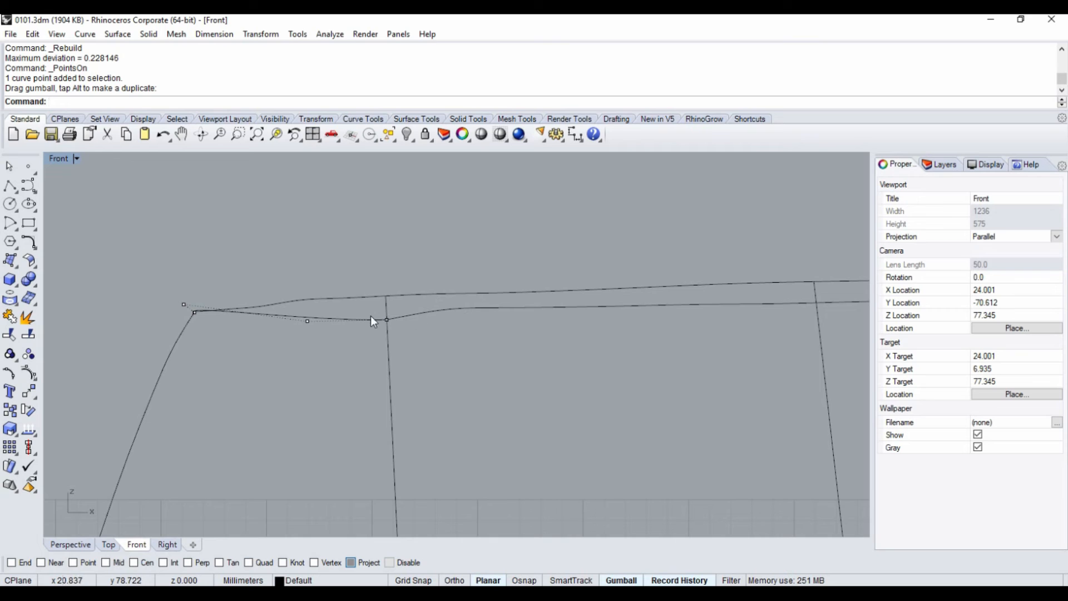
Return to the maximized Perspective view and turn off the heel segment's control points
{"action": "scroll", "coordinate": [447, 304], "scroll_direction": "down", "scroll_amount": 8}
{"action": "right_click_drag", "start_coordinate": [452, 327], "coordinate": [385, 313]}
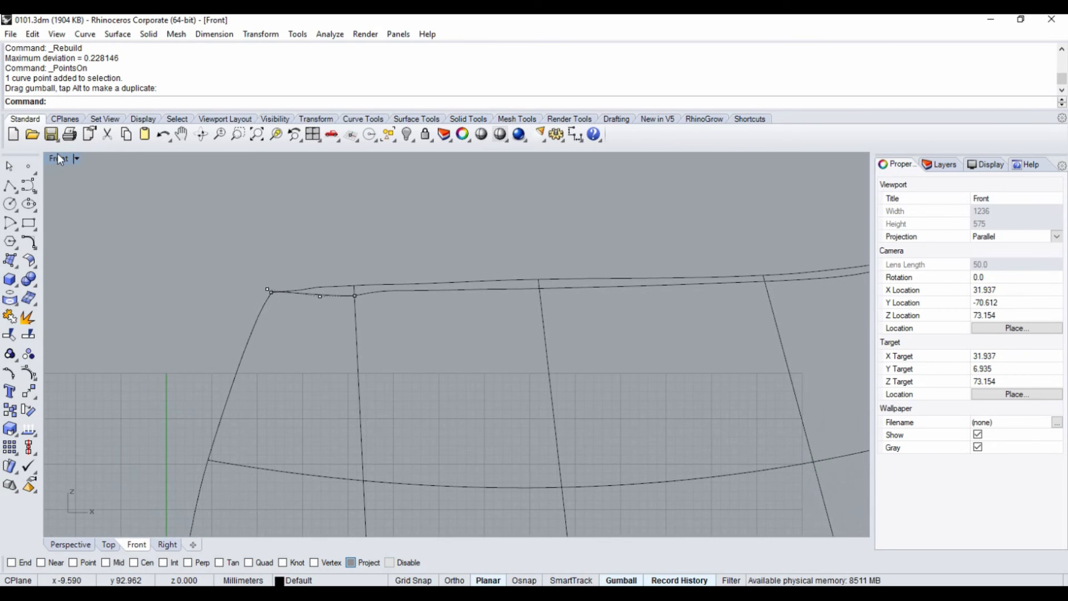
{"action": "double_click", "coordinate": [61, 159]}
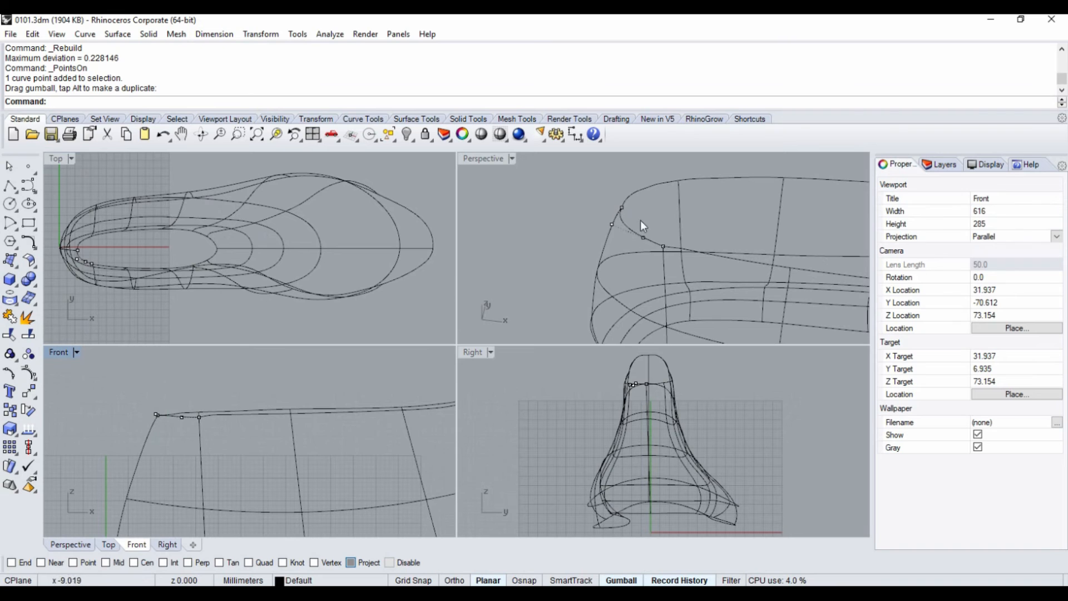
{"action": "left_click", "coordinate": [486, 159]}
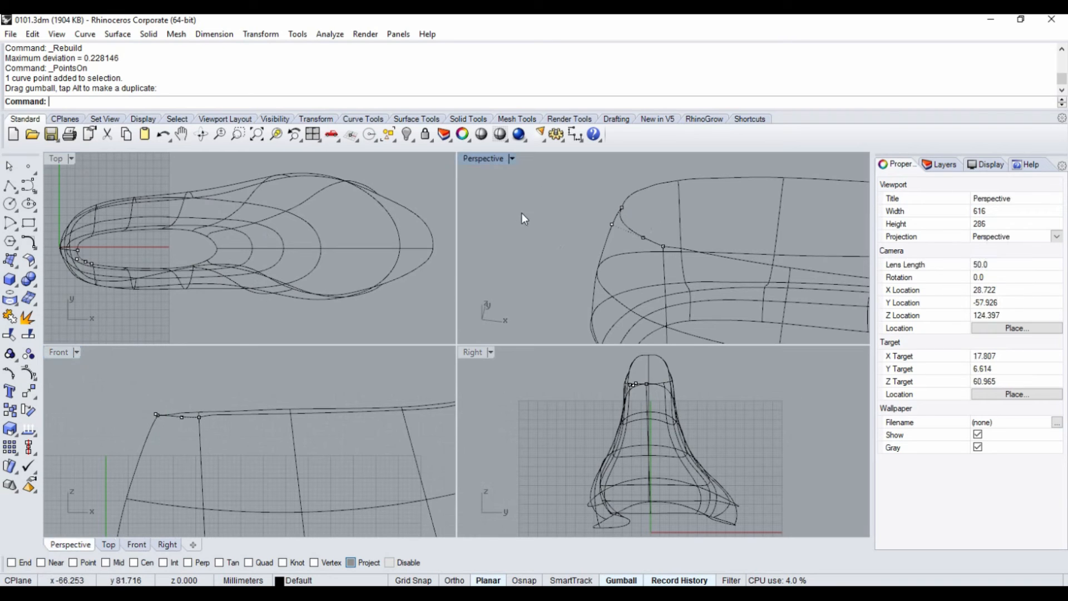
{"action": "double_click", "coordinate": [476, 159]}
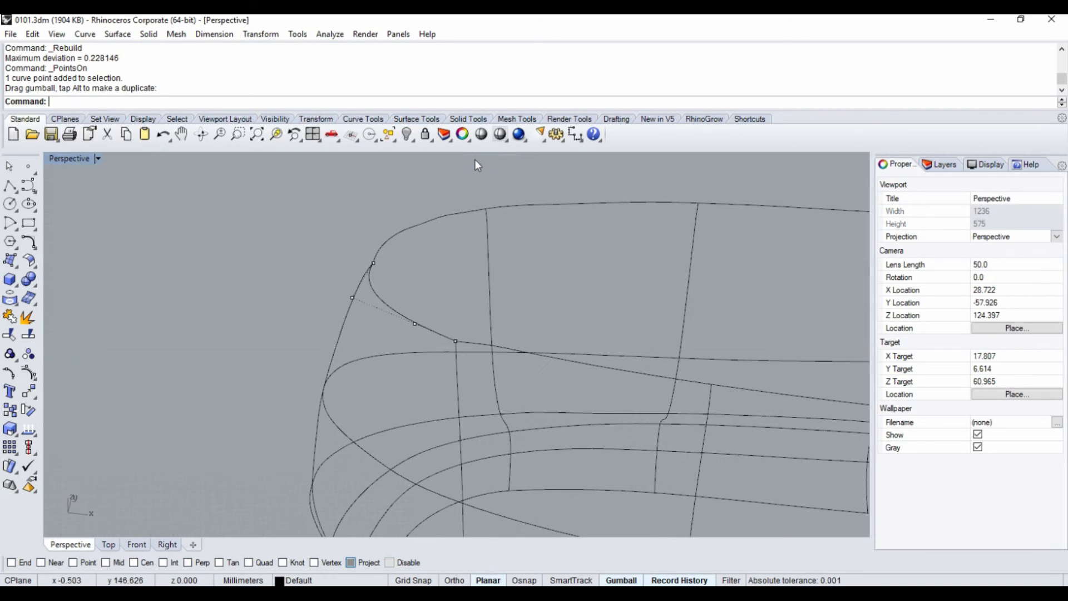
{"action": "right_click", "coordinate": [29, 374]}
Match the heel segment and the top opening curve at their side junction with tangency, other end preserved by tangency and averaged curves
{"action": "mouse_move", "coordinate": [457, 297]}
{"action": "right_mouse_down"}
{"action": "mouse_move", "coordinate": [461, 284]}
{"action": "mouse_move", "coordinate": [469, 307]}
{"action": "right_mouse_up"}
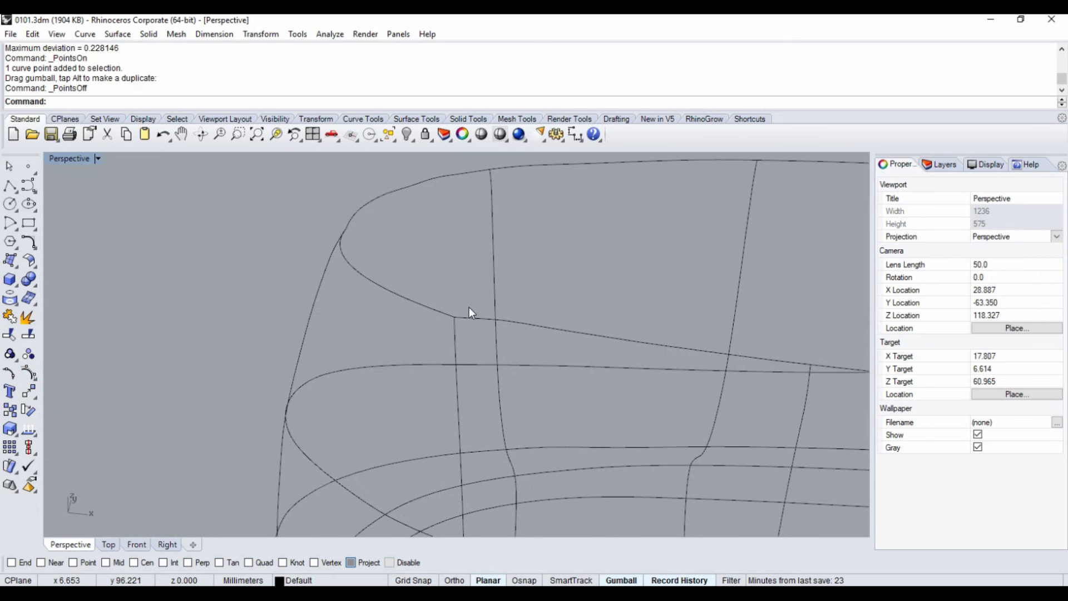
{"action": "left_click", "coordinate": [29, 242]}
{"action": "left_click", "coordinate": [128, 250]}
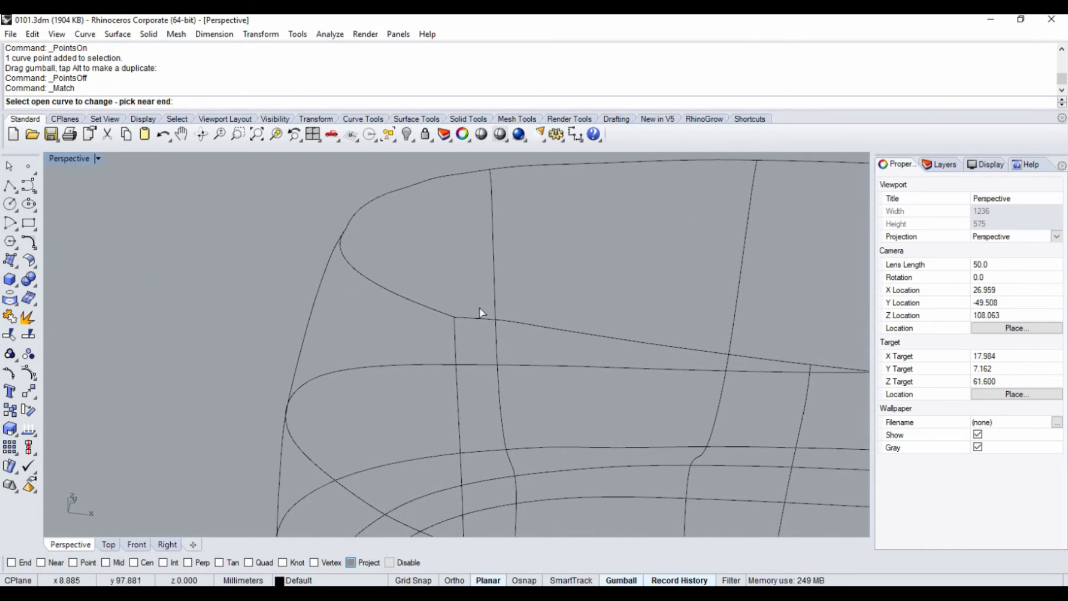
{"action": "left_click", "coordinate": [477, 323]}
{"action": "left_click", "coordinate": [454, 322]}
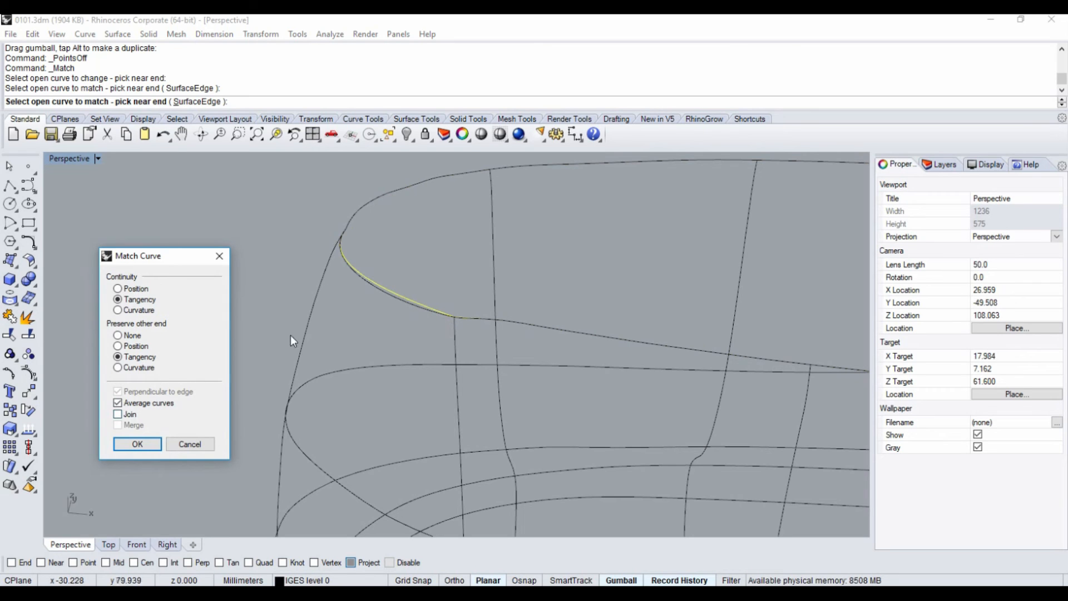
{"action": "left_click", "coordinate": [137, 443]}
Match the heel segment's other end to the top opening curve at the heel centre, with tangency and averaged curves
{"action": "key", "text": "Return"}
{"action": "left_click", "coordinate": [343, 262]}
{"action": "left_click", "coordinate": [354, 219]}
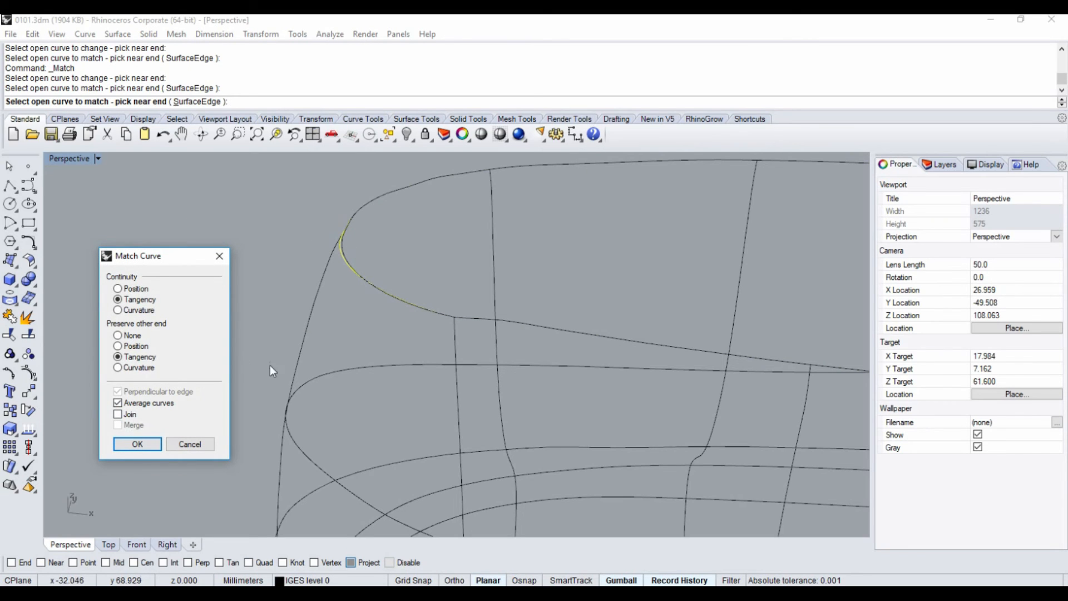
{"action": "left_click", "coordinate": [129, 439]}
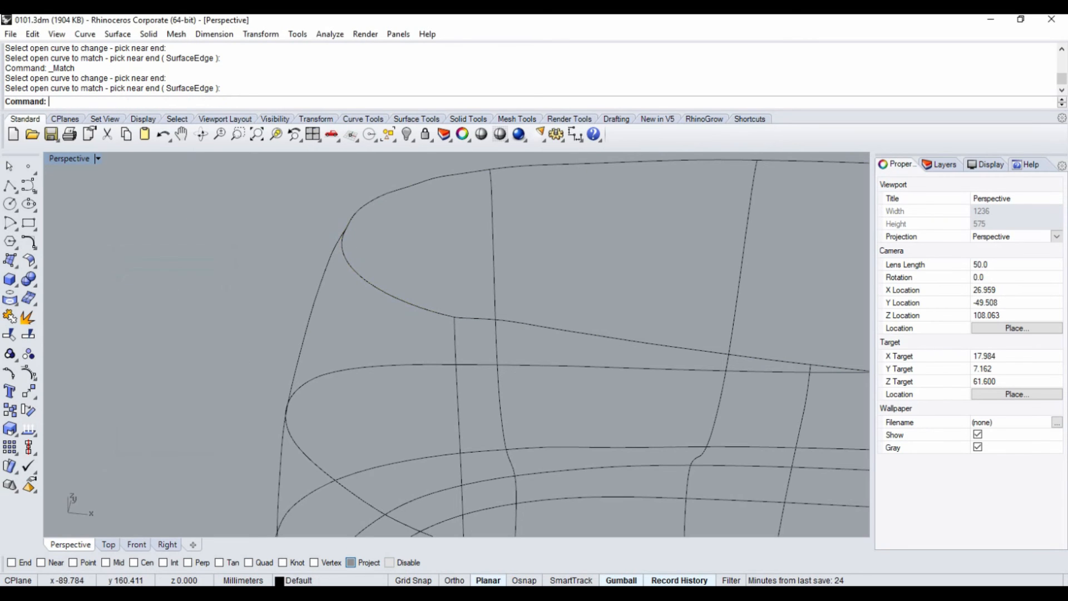
Join the rebuilt heel segment and the remaining top opening curve into one closed curve
{"action": "left_click", "coordinate": [10, 335]}
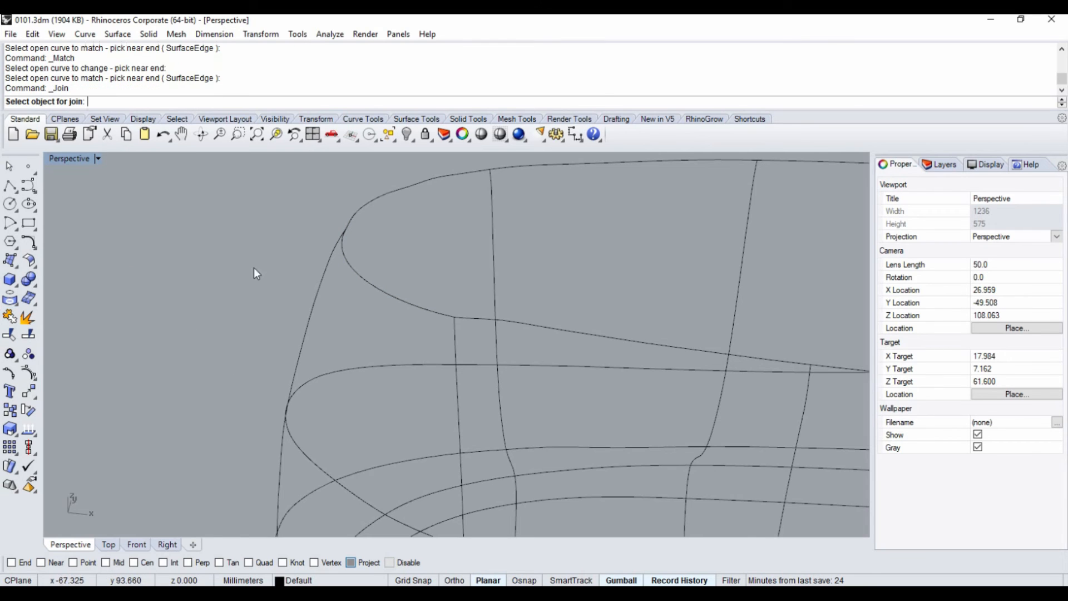
{"action": "left_click", "coordinate": [359, 283]}
{"action": "left_click", "coordinate": [356, 217]}
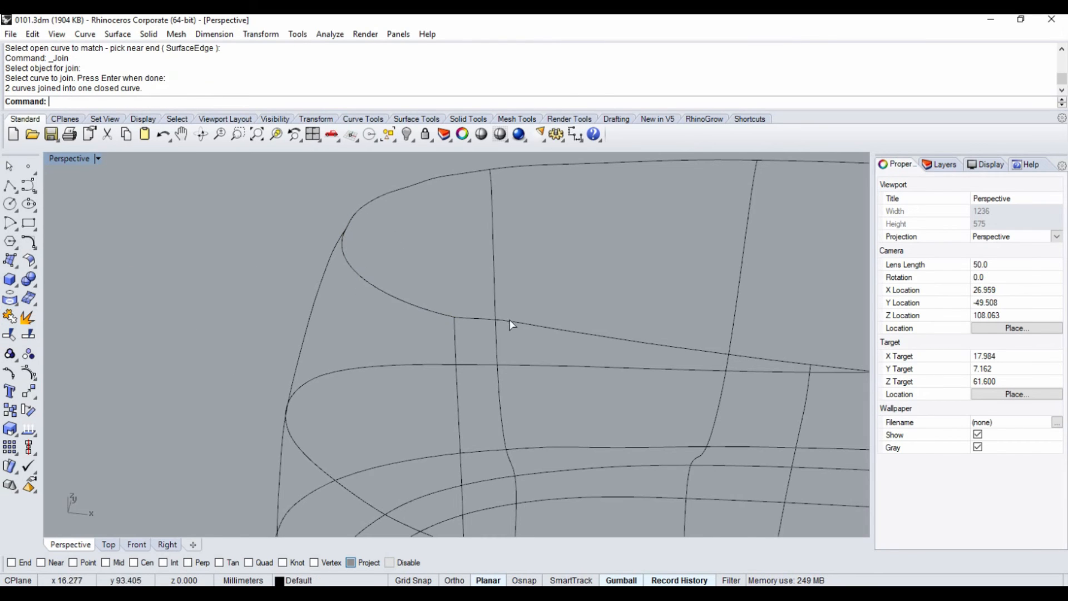
Create a network surface from all the last's curves, with edge tolerance 0.001, interior tolerance 0.01 and position matching on edges A and C
{"action": "scroll", "coordinate": [395, 320], "scroll_direction": "down", "scroll_amount": 15}
{"action": "right_click_drag", "start_coordinate": [548, 362], "coordinate": [319, 345]}
{"action": "right_click_drag", "start_coordinate": [404, 351], "coordinate": [494, 354]}
{"action": "scroll", "coordinate": [494, 353], "scroll_direction": "up", "scroll_amount": 5}
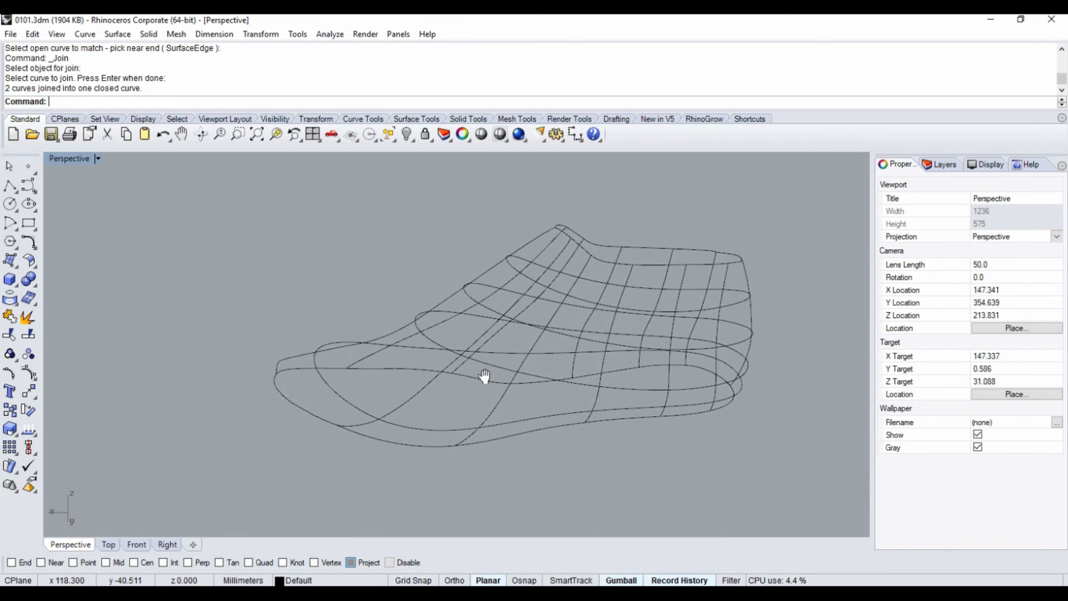
{"action": "right_click_drag", "start_coordinate": [499, 389], "coordinate": [510, 389]}
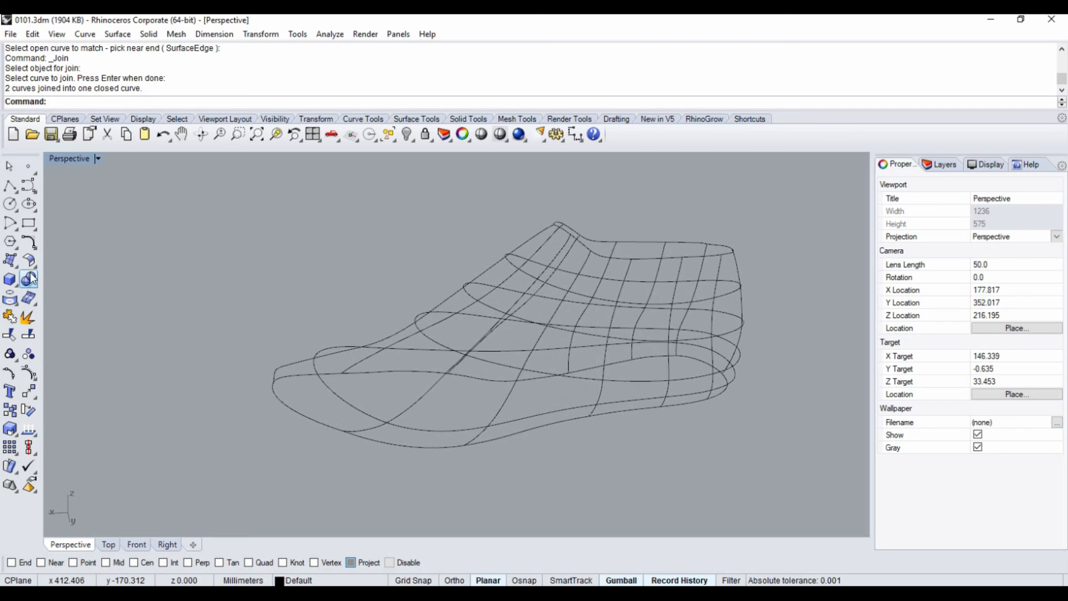
{"action": "left_click", "coordinate": [12, 258]}
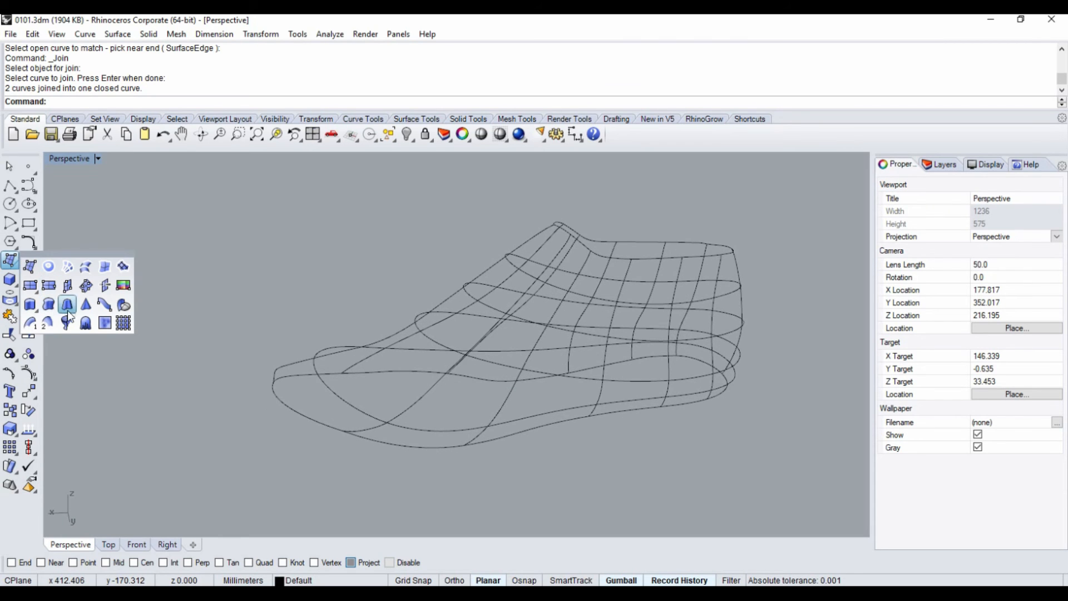
{"action": "left_click", "coordinate": [68, 266]}
{"action": "left_click_drag", "start_coordinate": [218, 209], "coordinate": [768, 484]}
{"action": "key", "text": "Return"}
{"action": "left_click_drag", "start_coordinate": [624, 200], "coordinate": [304, 216]}
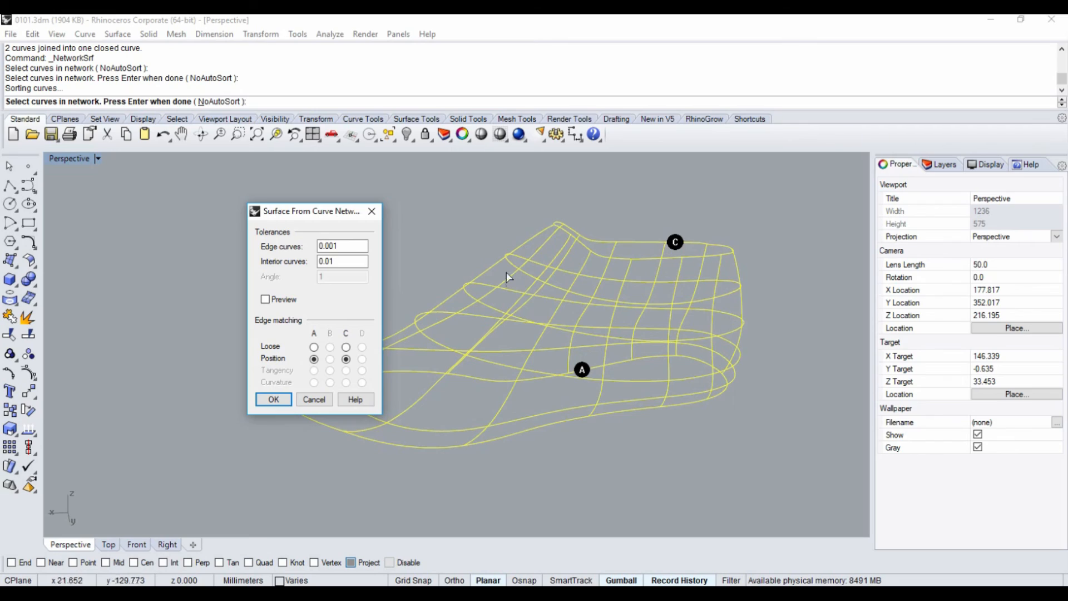
{"action": "left_click", "coordinate": [276, 301]}
{"action": "mouse_move", "coordinate": [406, 311]}
{"action": "right_mouse_down"}
{"action": "mouse_move", "coordinate": [458, 312]}
{"action": "mouse_move", "coordinate": [437, 303]}
{"action": "mouse_move", "coordinate": [526, 290]}
{"action": "right_mouse_up"}
{"action": "left_click", "coordinate": [273, 399]}
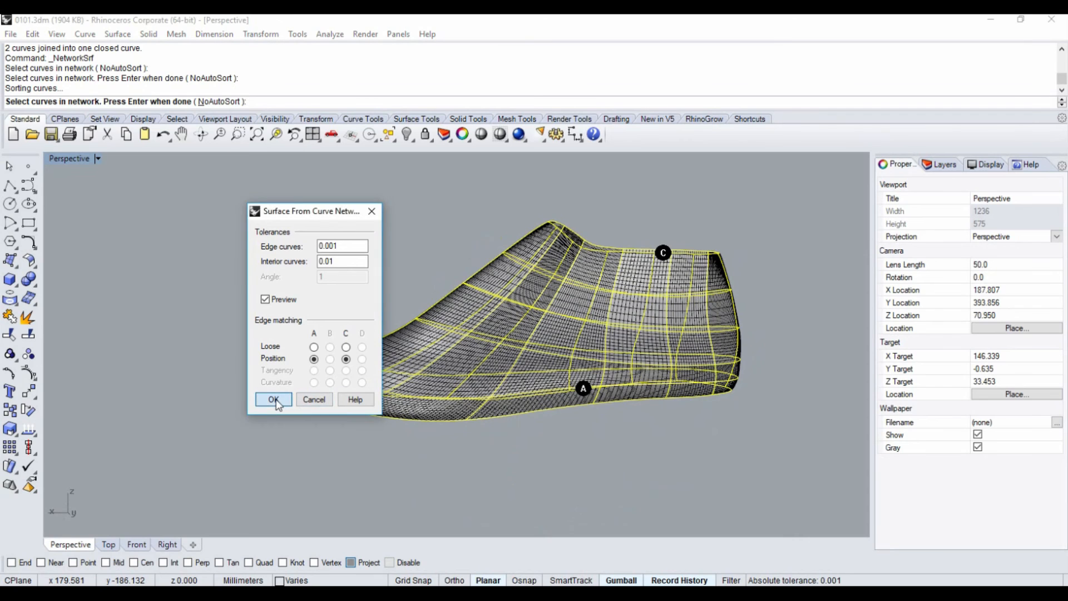
Turn off the isocurve display of the network surface and inspect it shaded
{"action": "left_click", "coordinate": [509, 332]}
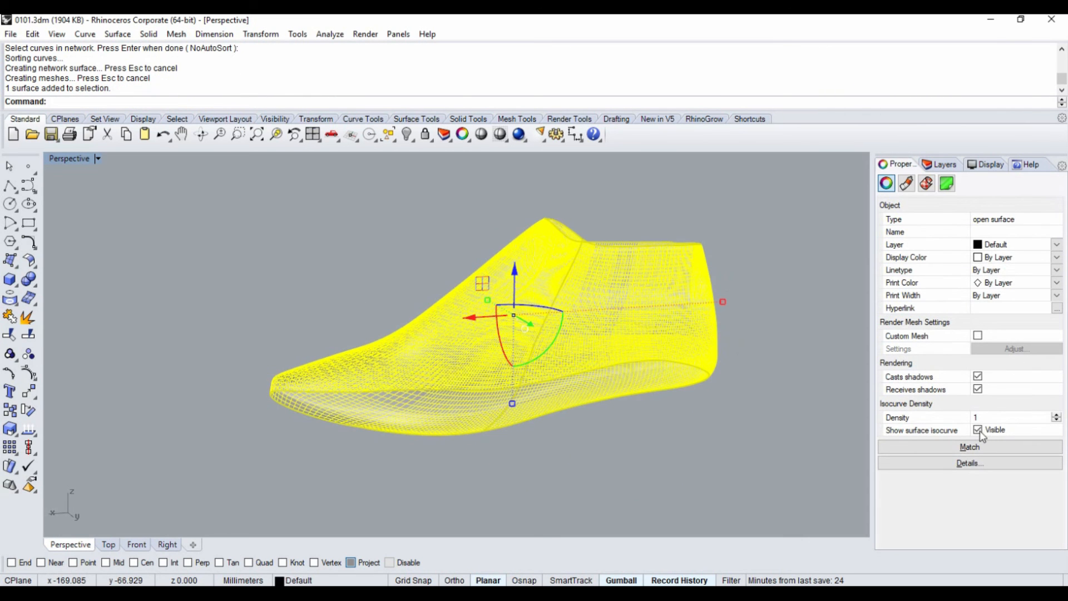
{"action": "left_click", "coordinate": [745, 412]}
{"action": "mouse_move", "coordinate": [673, 408]}
{"action": "right_mouse_down"}
{"action": "mouse_move", "coordinate": [492, 414]}
{"action": "mouse_move", "coordinate": [712, 375]}
{"action": "mouse_move", "coordinate": [671, 433]}
{"action": "mouse_move", "coordinate": [734, 360]}
{"action": "mouse_move", "coordinate": [601, 388]}
{"action": "mouse_move", "coordinate": [639, 386]}
{"action": "mouse_move", "coordinate": [782, 323]}
{"action": "right_mouse_up"}
Undo the last layer creation, add a new layer named Curva and turn it off
{"action": "key", "text": "ctrl+z"}
{"action": "left_click", "coordinate": [940, 165]}
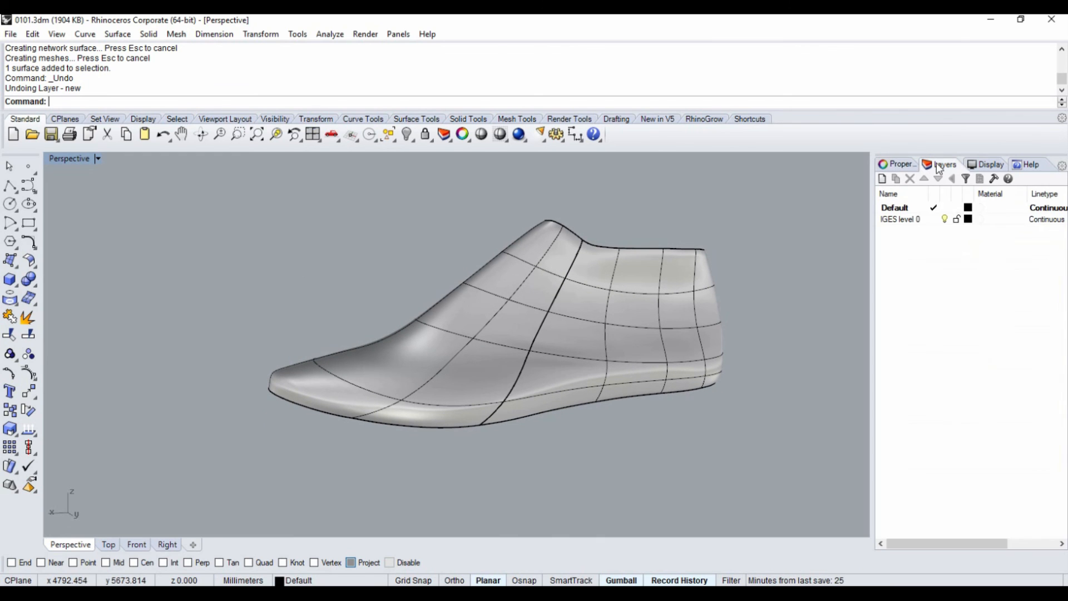
{"action": "left_click", "coordinate": [883, 179]}
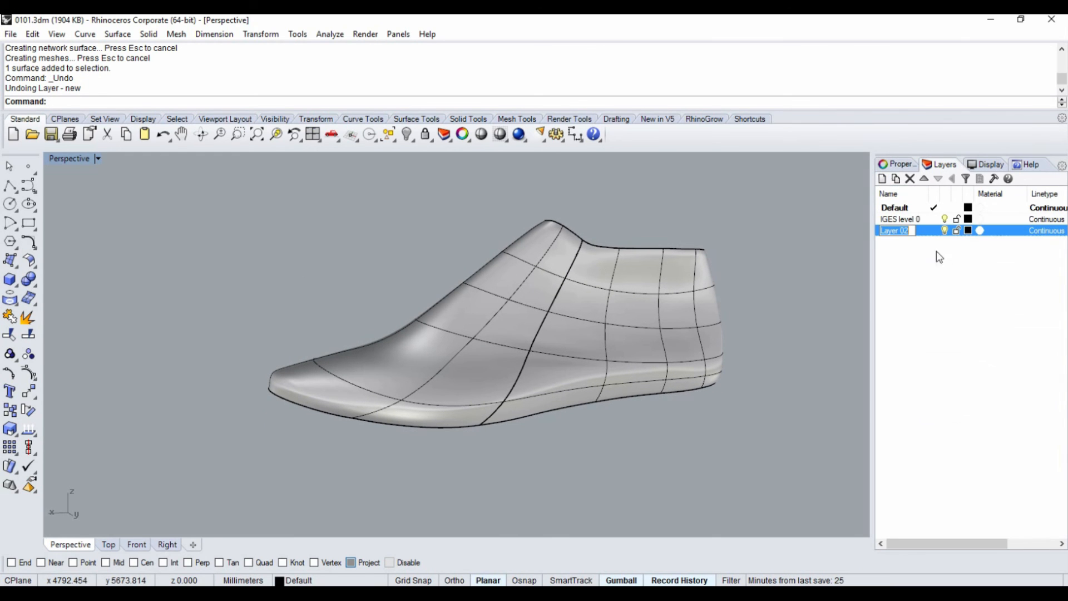
{"action": "type", "text": "Curva"}
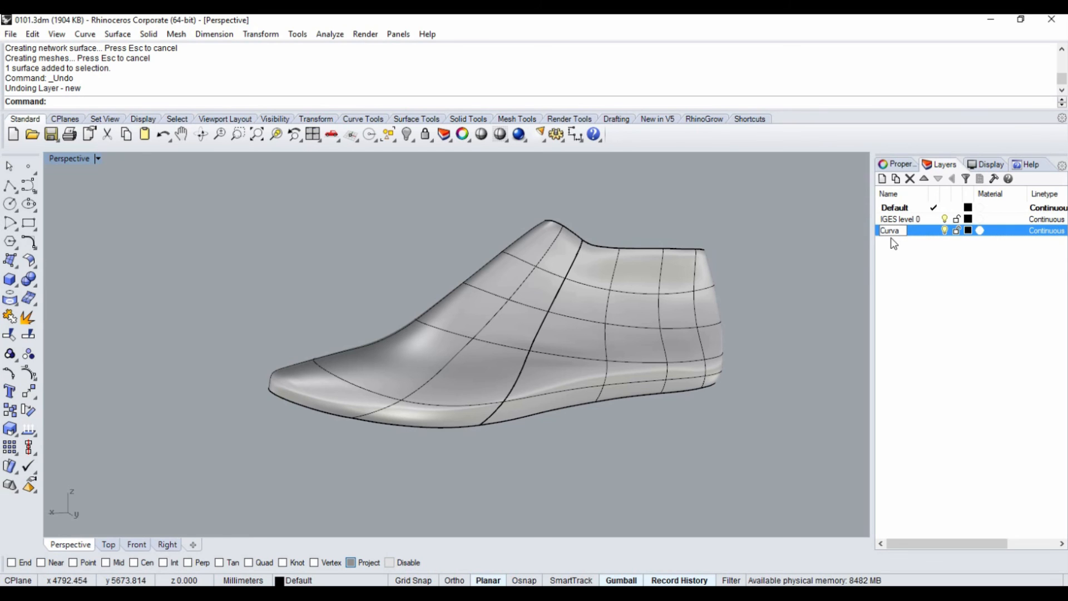
{"action": "left_click", "coordinate": [946, 265]}
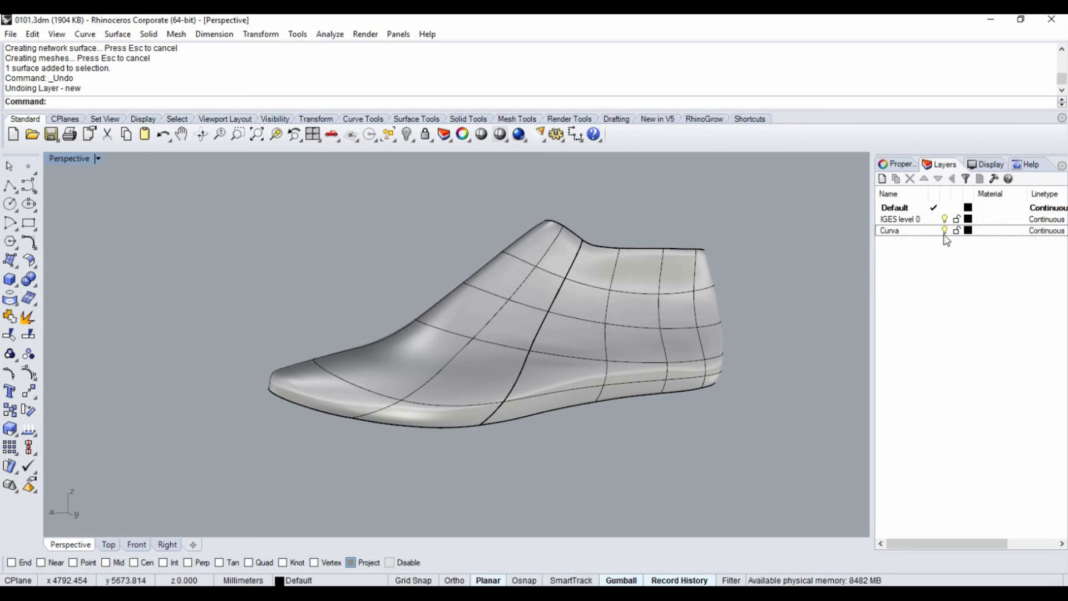
{"action": "left_click", "coordinate": [944, 233]}
Select all the curves in the model and move them to the Curva layer
{"action": "left_click", "coordinate": [388, 134]}
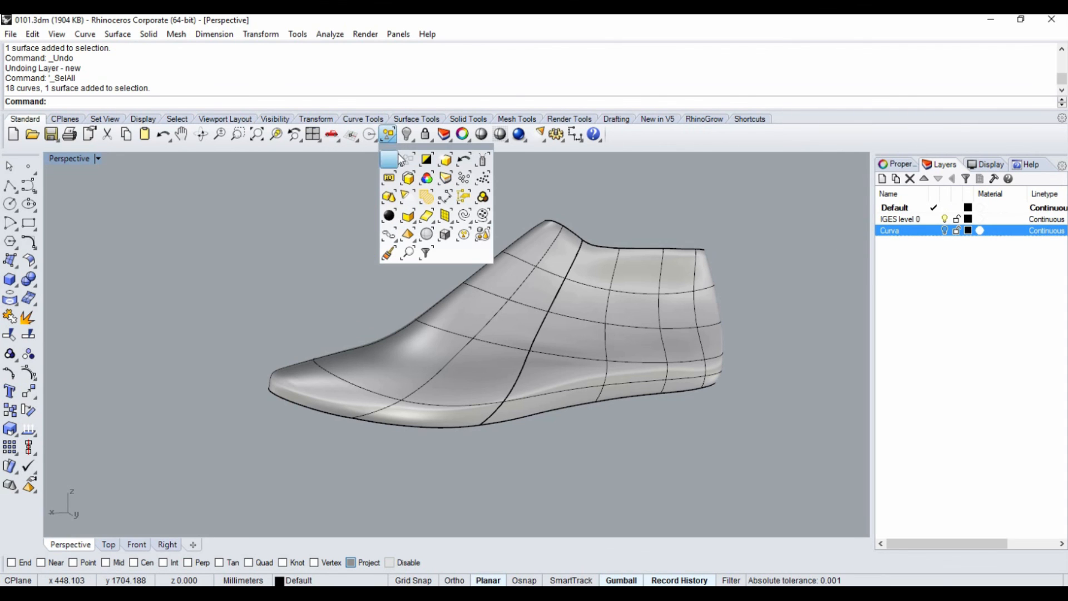
{"action": "left_click", "coordinate": [466, 220]}
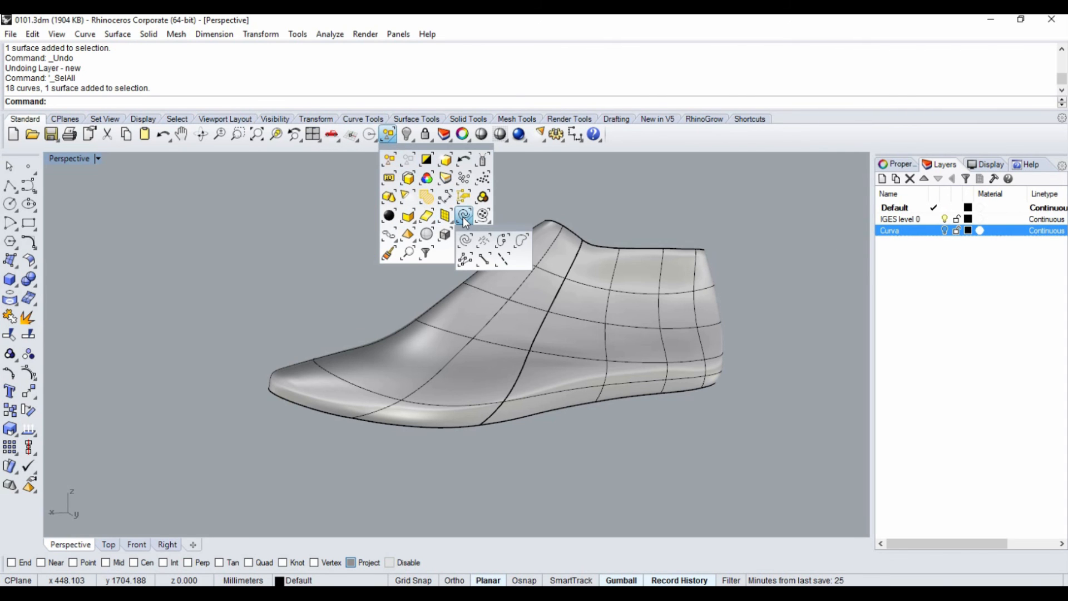
{"action": "left_click", "coordinate": [466, 220]}
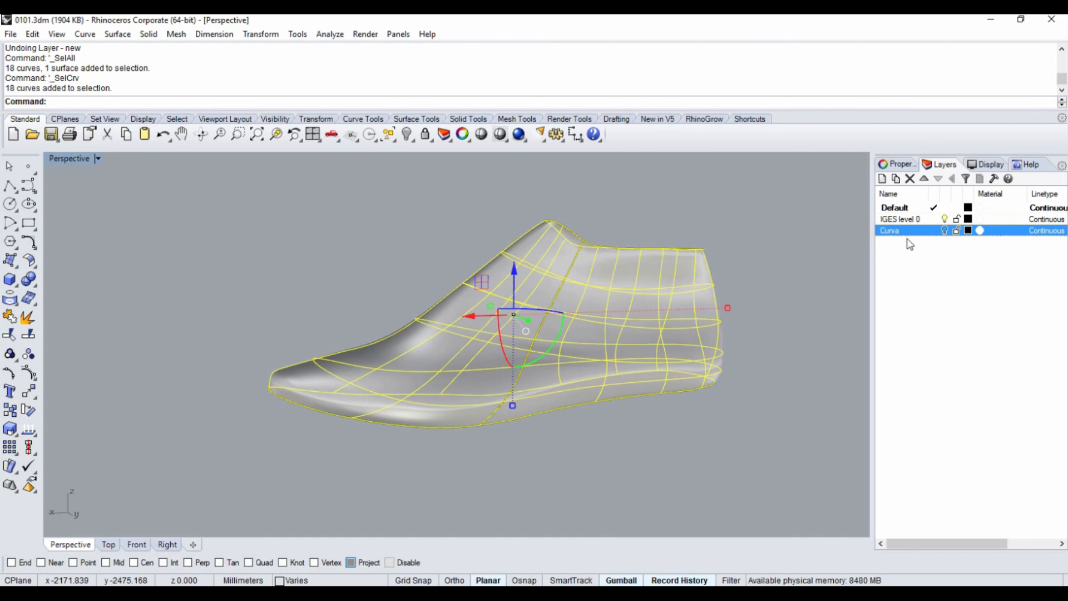
{"action": "right_click", "coordinate": [894, 229]}
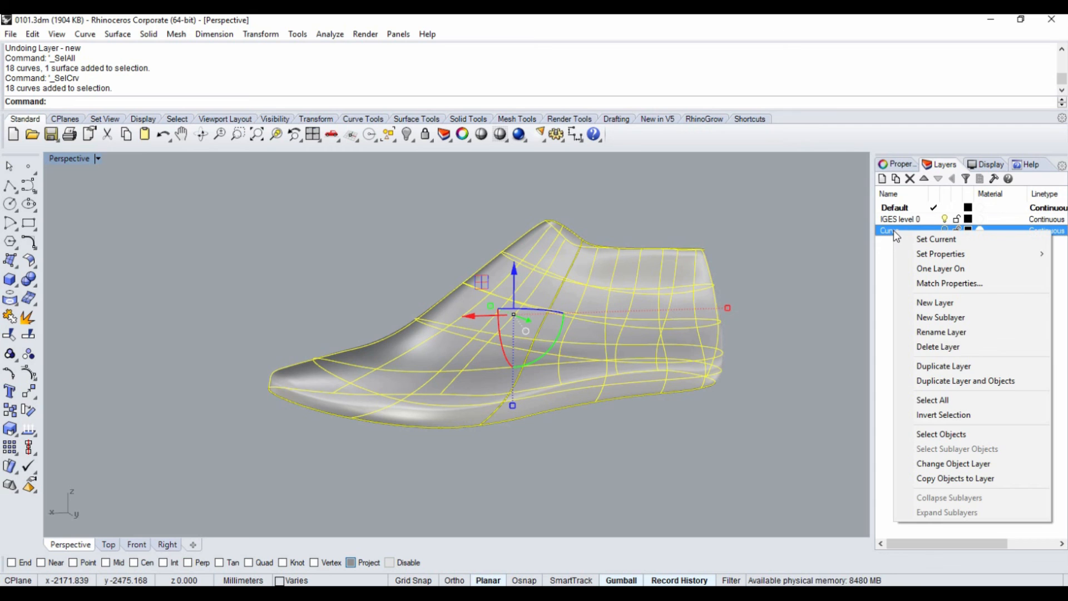
{"action": "left_click", "coordinate": [961, 470]}
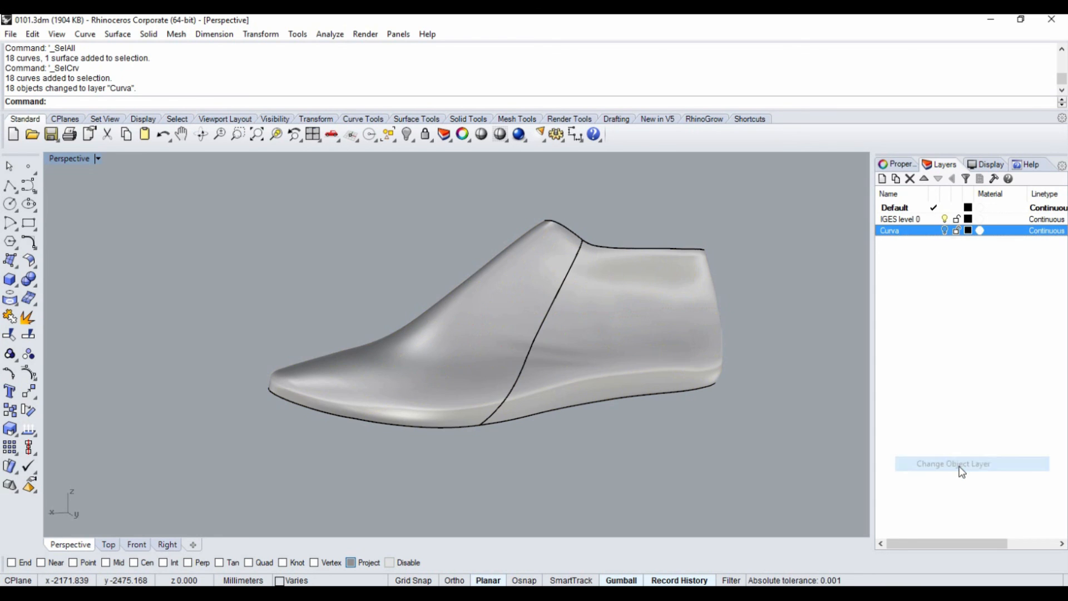
Toggle the Curva layer's visibility to check its curves, leaving the layer off
{"action": "left_click", "coordinate": [945, 230]}
{"action": "left_click", "coordinate": [945, 231]}
{"action": "left_click", "coordinate": [944, 231]}
{"action": "left_click", "coordinate": [945, 231]}
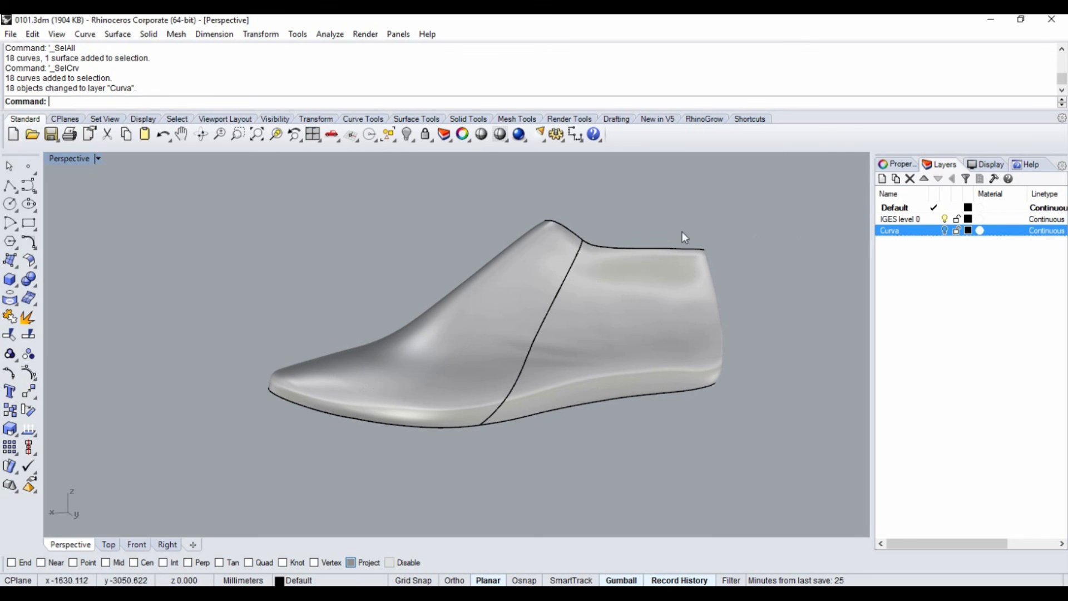
Move the last surface's seam from its side to the back of the heel
{"action": "right_click_drag", "start_coordinate": [612, 298], "coordinate": [491, 312]}
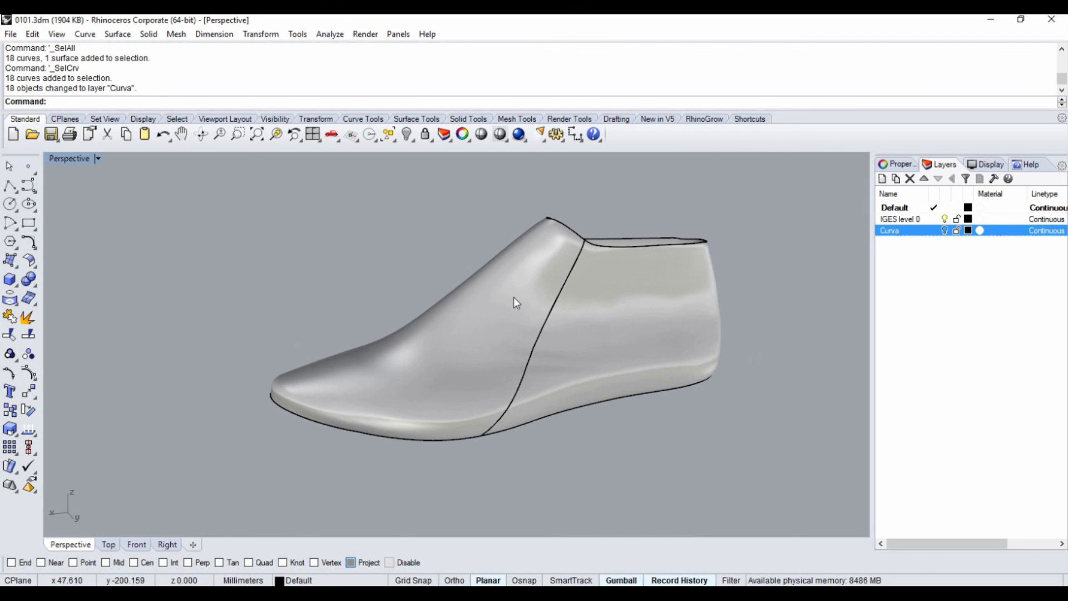
{"action": "scroll", "coordinate": [592, 325], "scroll_direction": "up", "scroll_amount": 1}
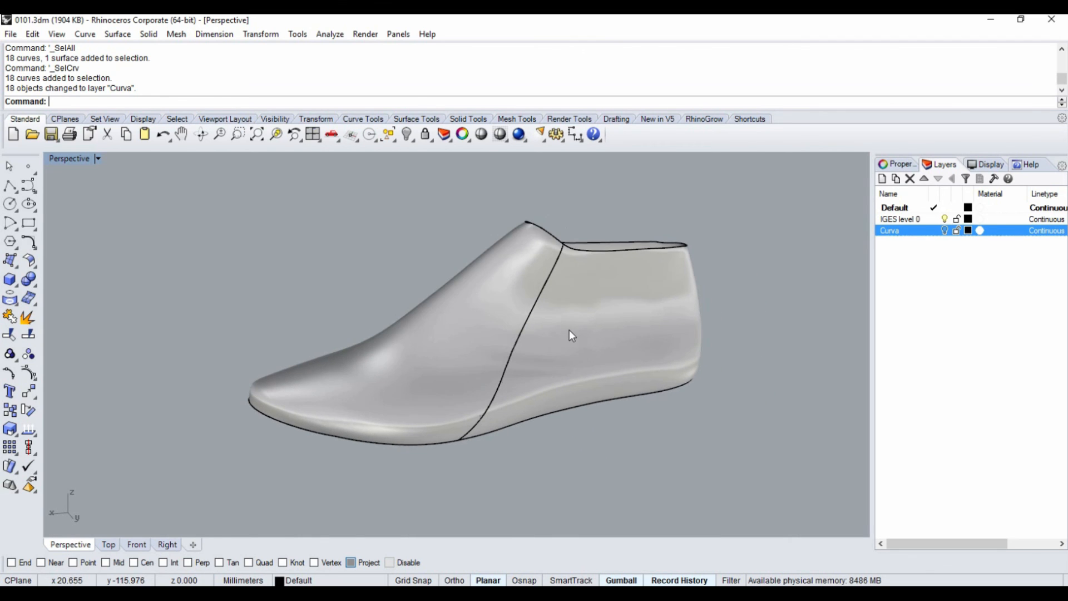
{"action": "scroll", "coordinate": [509, 364], "scroll_direction": "up", "scroll_amount": 2}
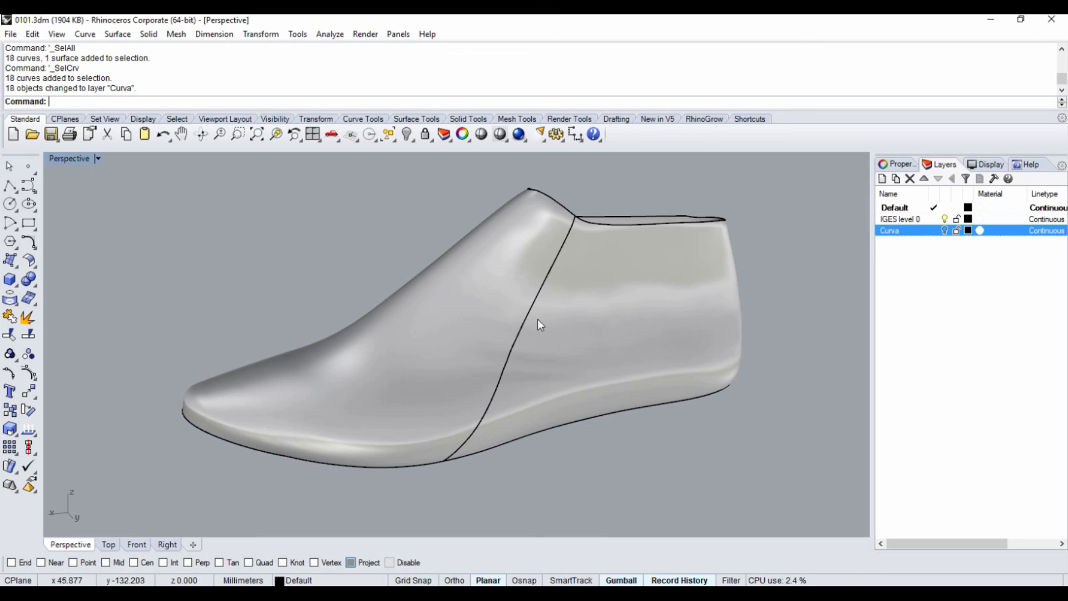
{"action": "left_click", "coordinate": [32, 266]}
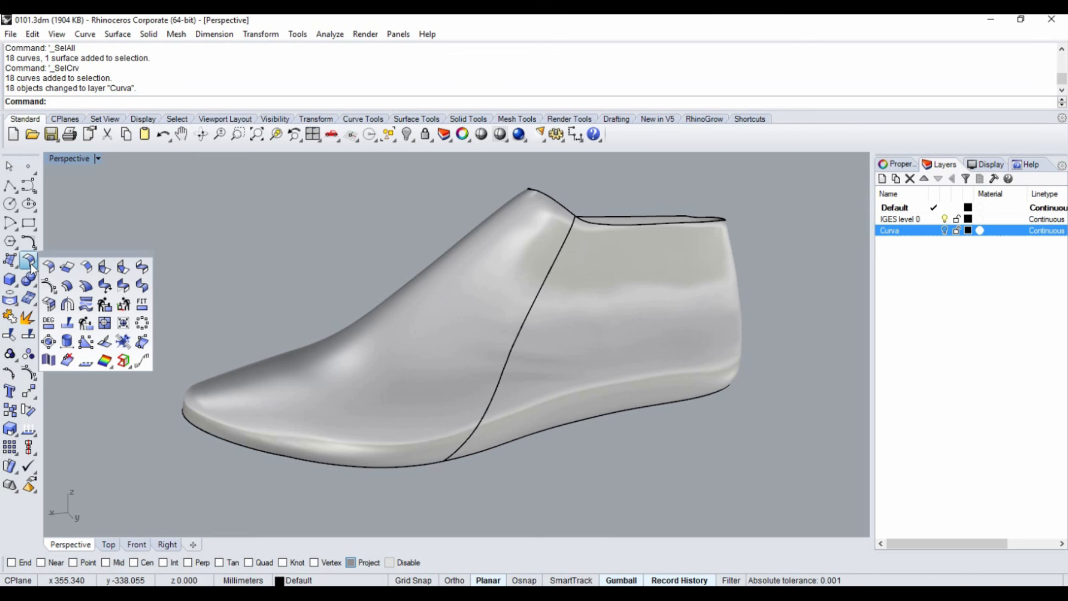
{"action": "left_click", "coordinate": [67, 344]}
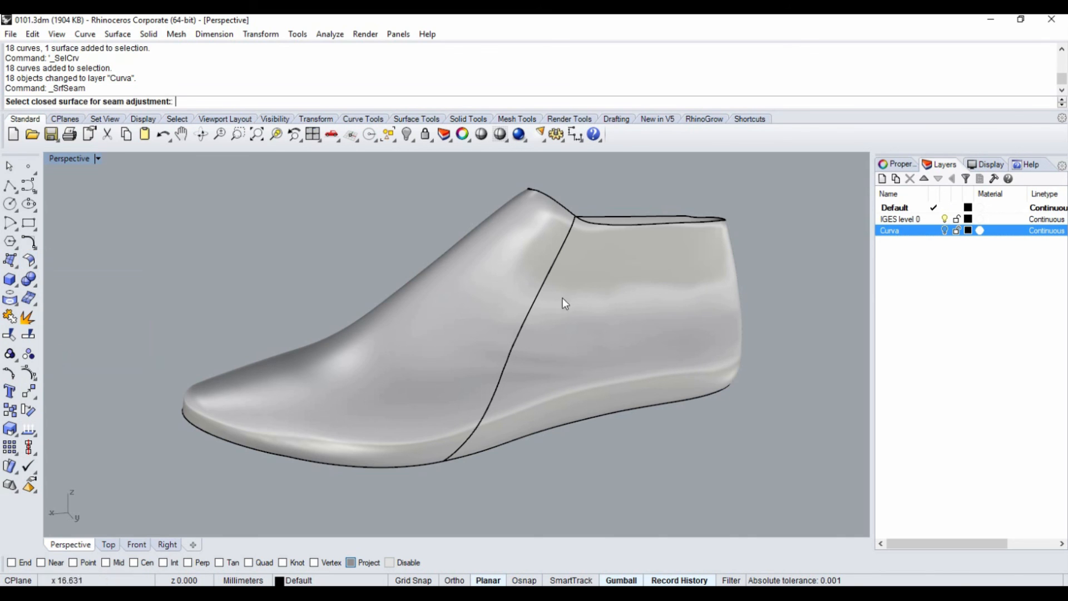
{"action": "left_click", "coordinate": [545, 305]}
{"action": "right_click_drag", "start_coordinate": [612, 309], "coordinate": [493, 300]}
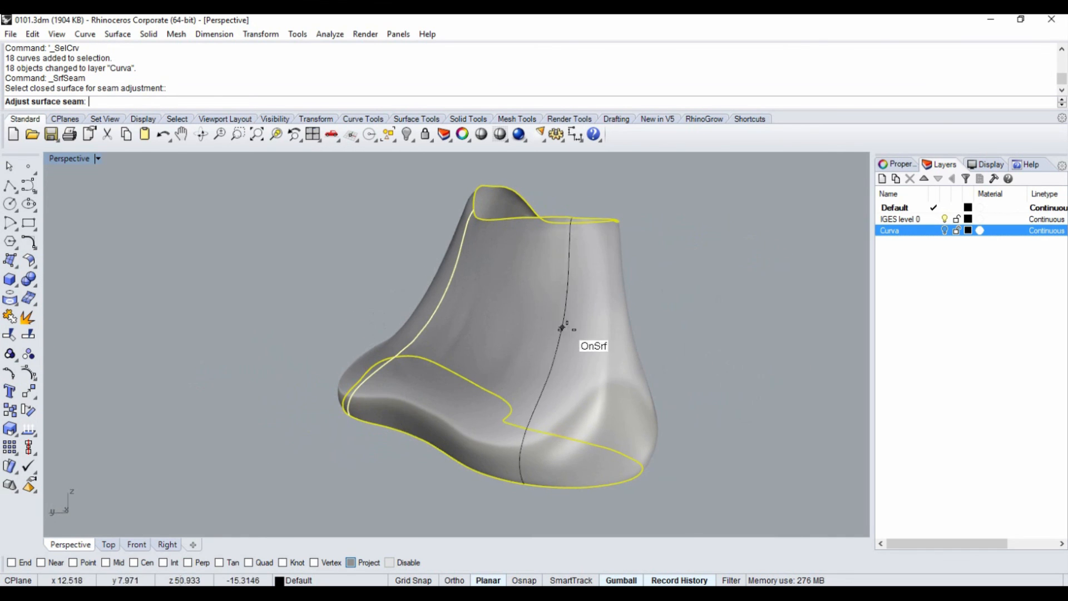
{"action": "left_click", "coordinate": [612, 371]}
{"action": "left_click", "coordinate": [534, 336]}
{"action": "right_click_drag", "start_coordinate": [349, 347], "coordinate": [535, 328]}
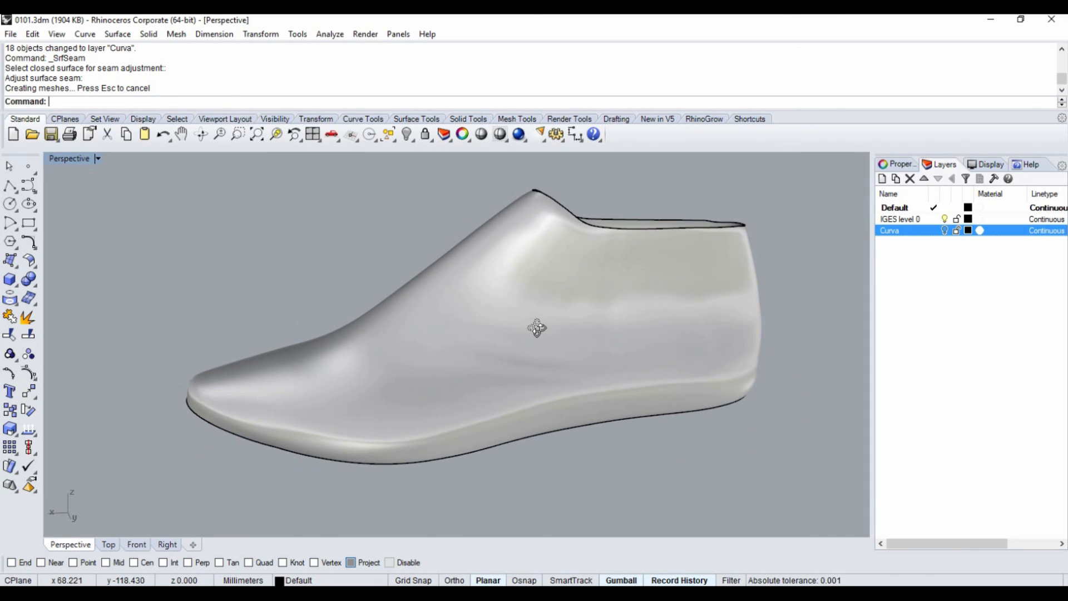
Rebuild the last surface with 80 U and 40 V points, degree 3 in both directions, deleting the input and retrimming, after calculating the deviation
{"action": "left_click", "coordinate": [535, 328]}
{"action": "left_click", "coordinate": [32, 246]}
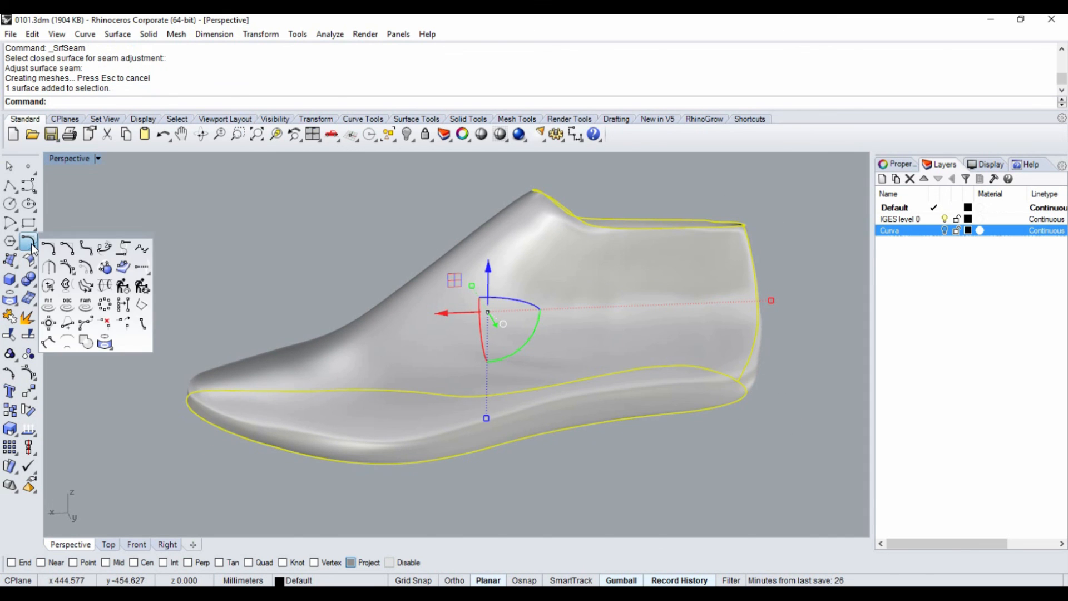
{"action": "left_click", "coordinate": [29, 261]}
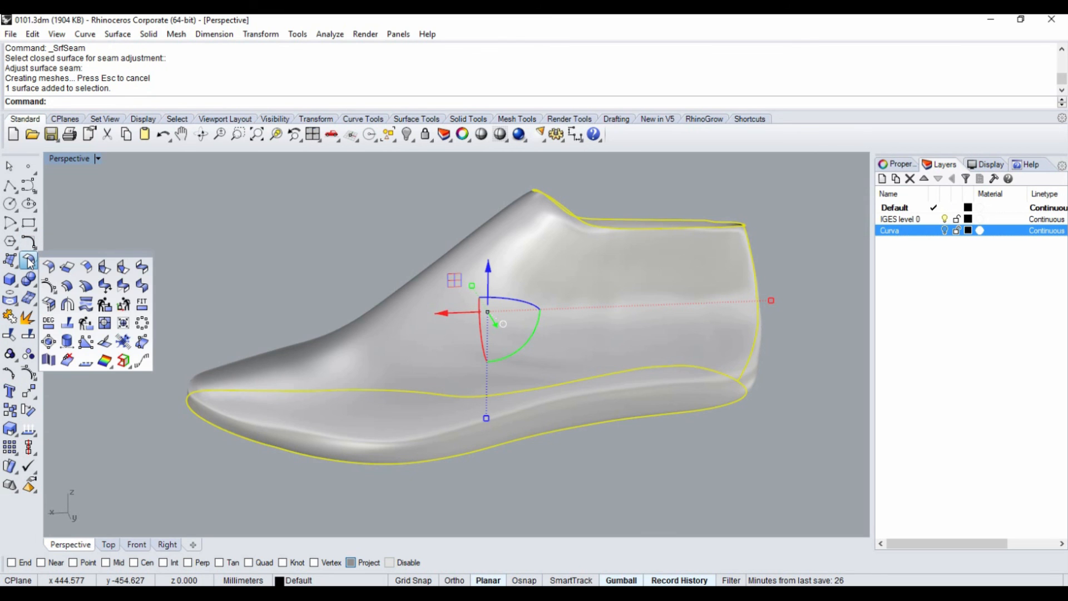
{"action": "left_click", "coordinate": [110, 307]}
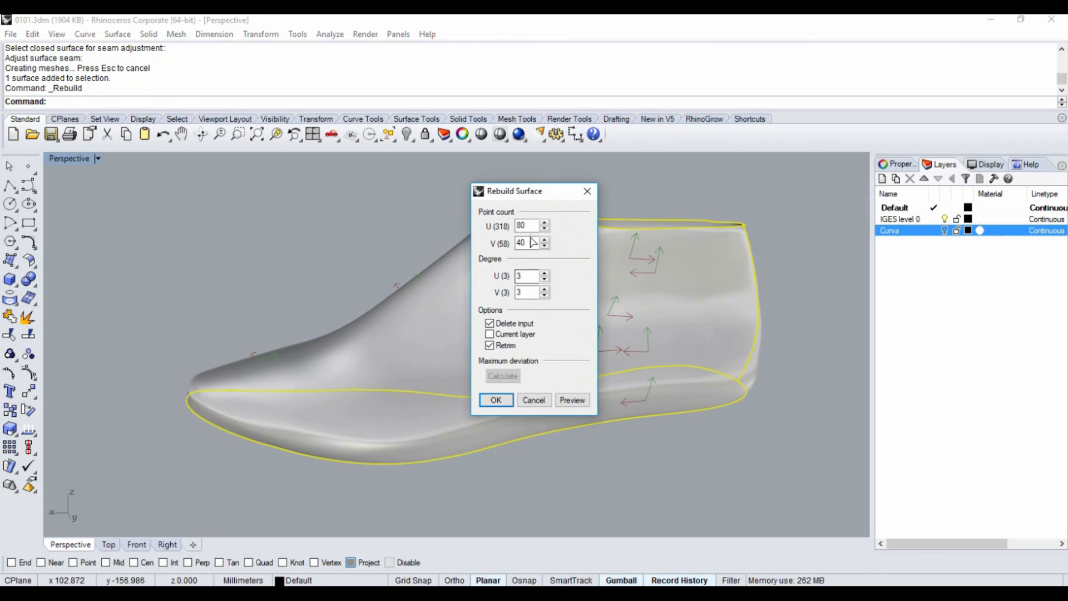
{"action": "left_click_drag", "start_coordinate": [529, 195], "coordinate": [238, 192]}
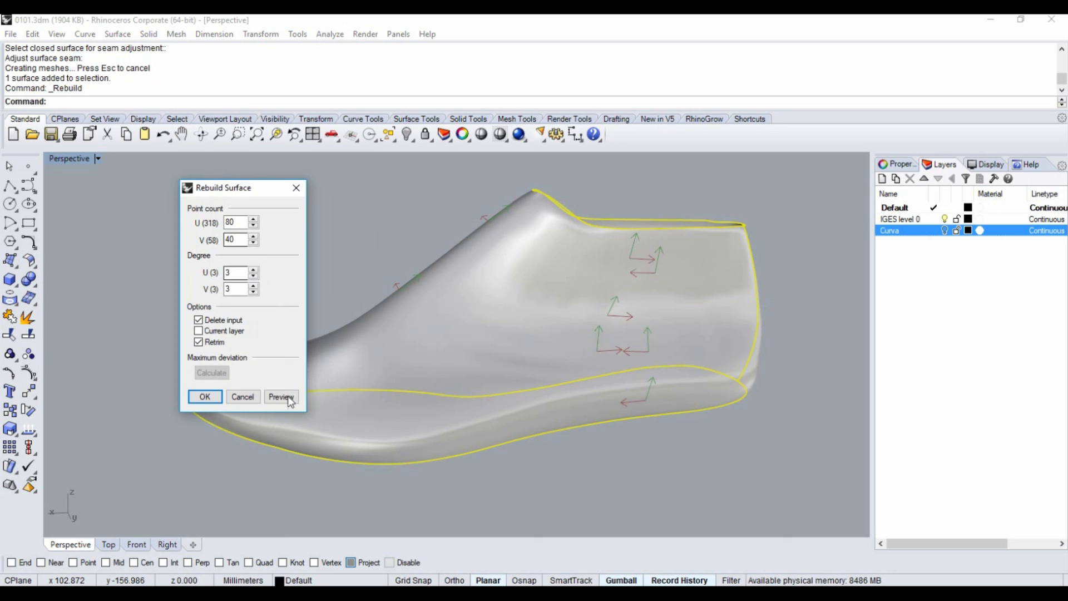
{"action": "left_click", "coordinate": [283, 398]}
{"action": "right_click_drag", "start_coordinate": [623, 341], "coordinate": [278, 378]}
{"action": "left_click", "coordinate": [223, 377]}
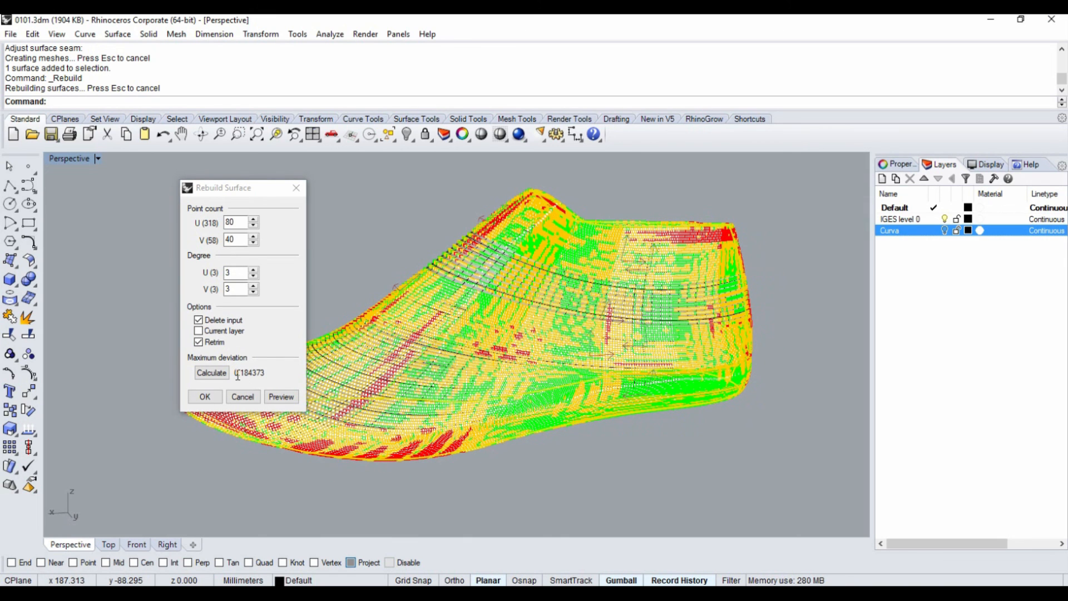
{"action": "left_click", "coordinate": [205, 397]}
{"action": "right_click_drag", "start_coordinate": [506, 315], "coordinate": [412, 312]}
{"action": "key", "text": "Escape"}
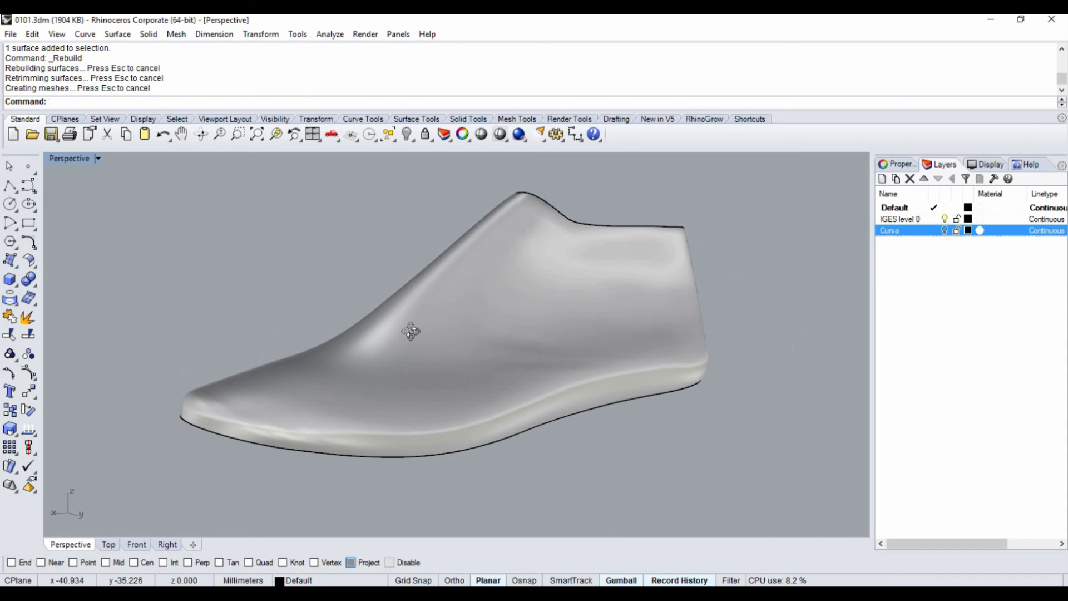